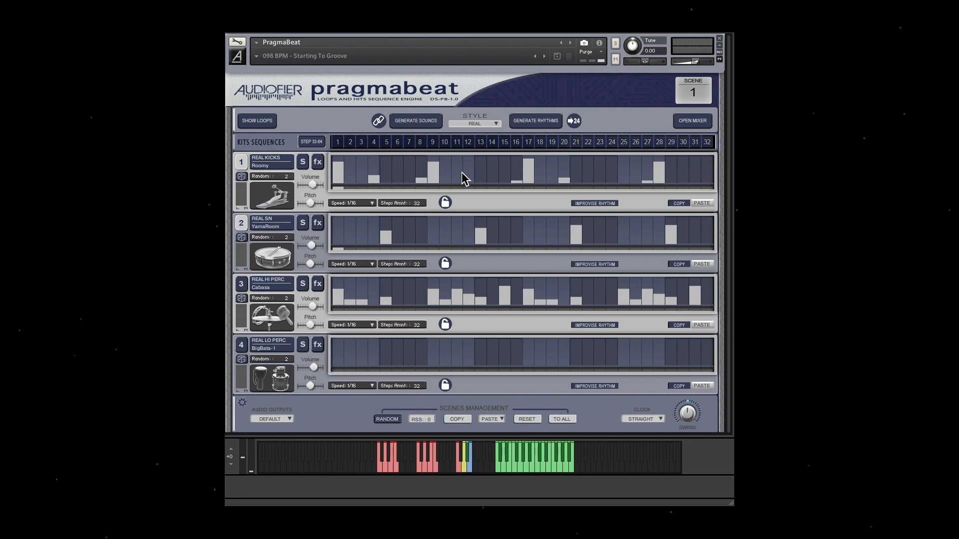
Step: Compare the Kits Sequences and Loops Lanes views and examine the Loop A trigger key on the keyboard
{"action": "left_click", "coordinate": [257, 121]}
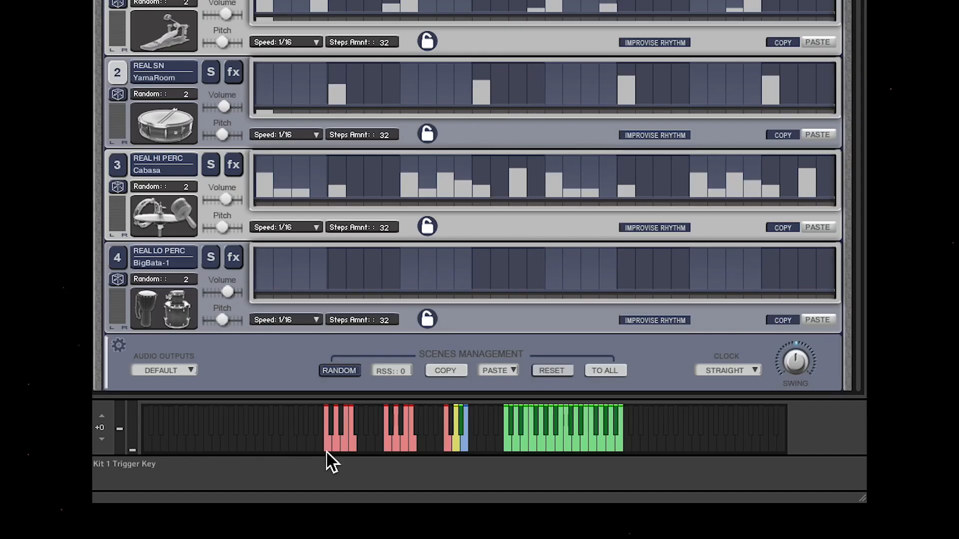
{"action": "left_click", "coordinate": [388, 450]}
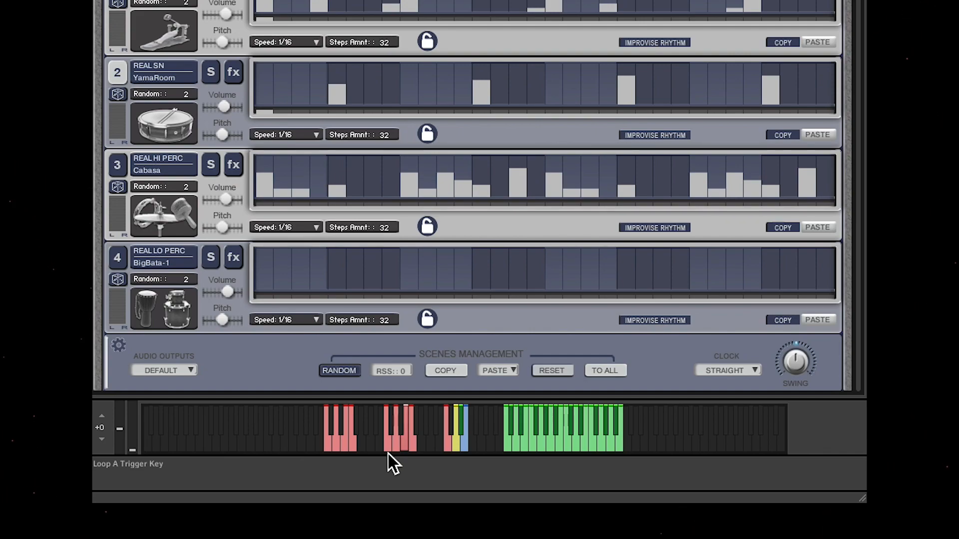
{"action": "left_click", "coordinate": [267, 121]}
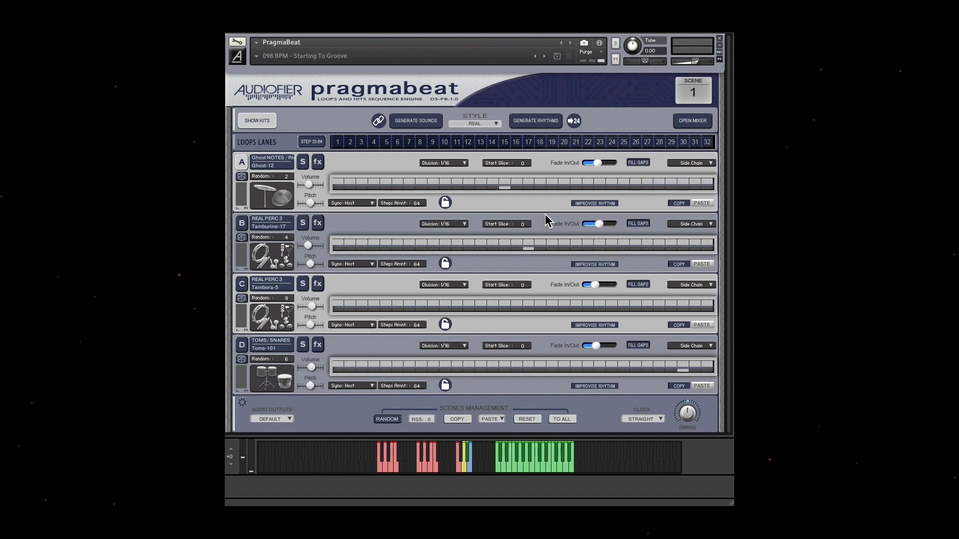
{"action": "left_click", "coordinate": [257, 120]}
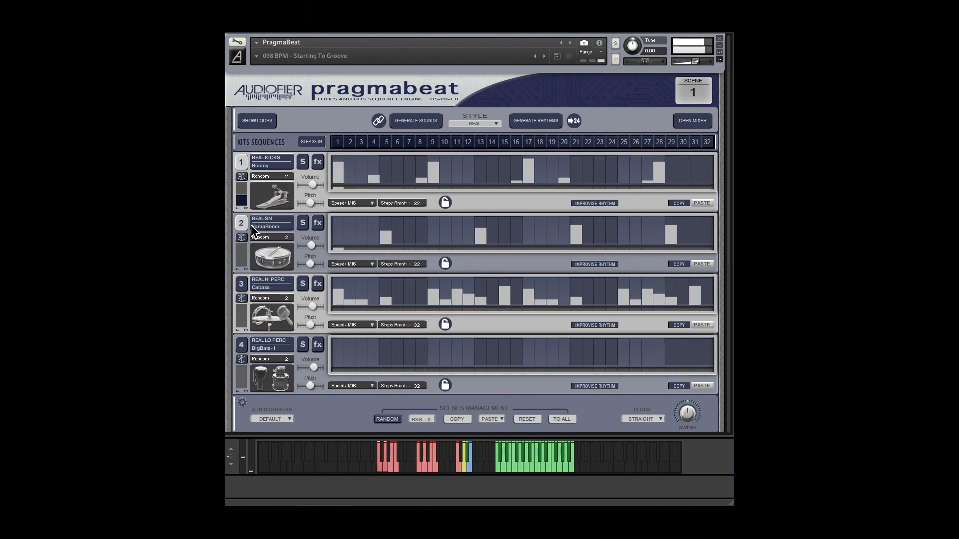
{"action": "left_click", "coordinate": [268, 124]}
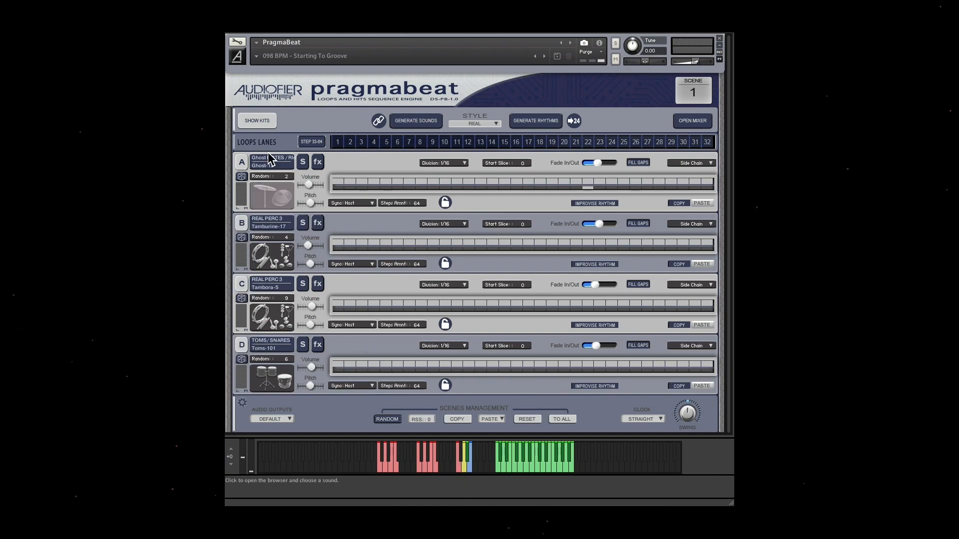
{"action": "left_click", "coordinate": [253, 121]}
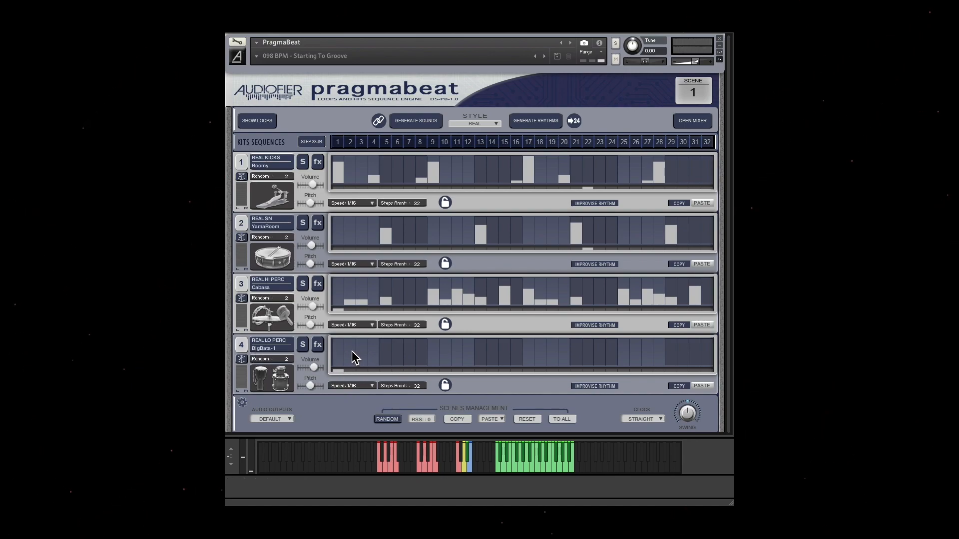
Step: Add hits at steps 2, 8, 12, 15, 21, 26 and 29 of the BigBata-1 kit sequence and lower its volume slightly
{"action": "left_click", "coordinate": [421, 354]}
{"action": "left_click", "coordinate": [505, 356]}
{"action": "left_click", "coordinate": [576, 348]}
{"action": "left_click", "coordinate": [635, 355]}
{"action": "left_click", "coordinate": [671, 356]}
{"action": "left_click", "coordinate": [468, 354]}
{"action": "left_click", "coordinate": [350, 348]}
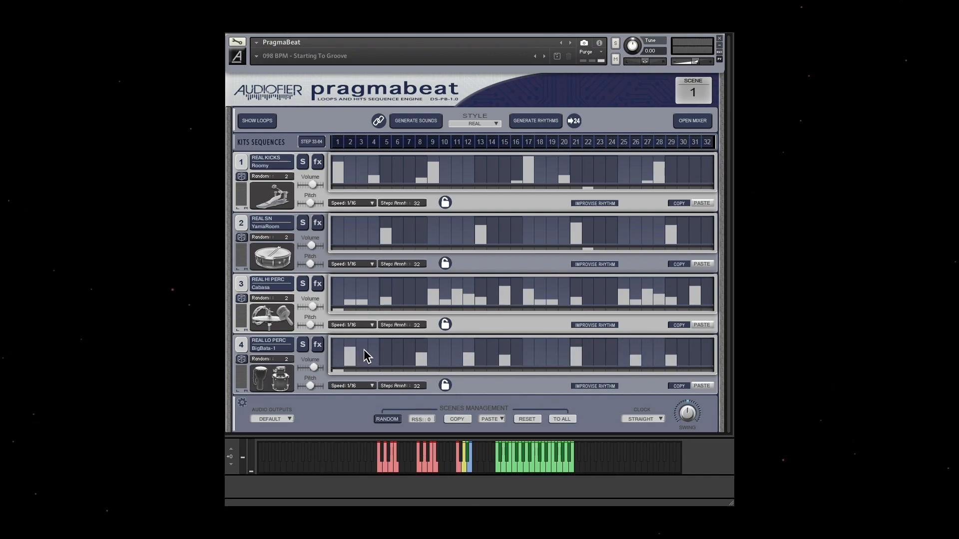
{"action": "left_click_drag", "start_coordinate": [314, 371], "coordinate": [306, 368]}
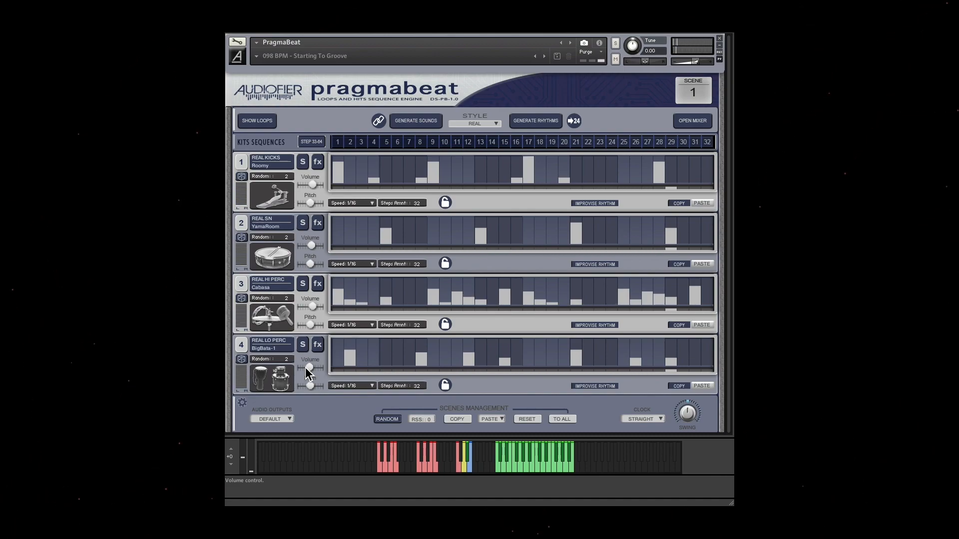
Step: Examine the kit sequences and loop lanes by alternating between the two views
{"action": "left_click", "coordinate": [257, 120]}
{"action": "left_click", "coordinate": [257, 120]}
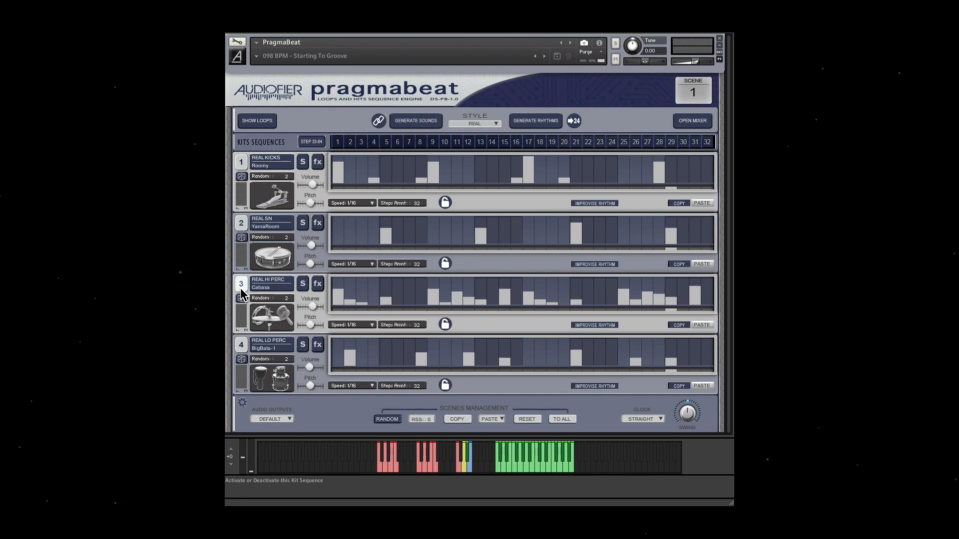
{"action": "left_click", "coordinate": [258, 121]}
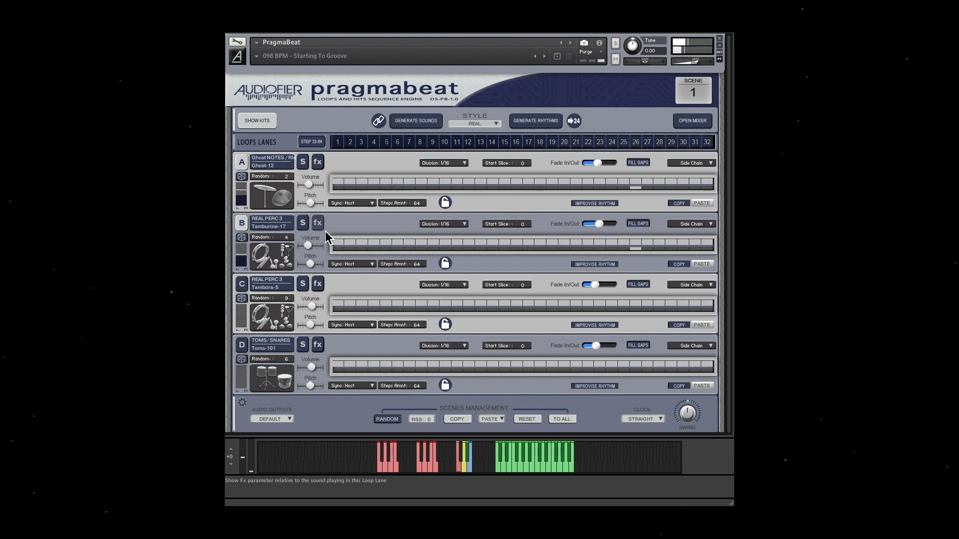
{"action": "left_click", "coordinate": [267, 122]}
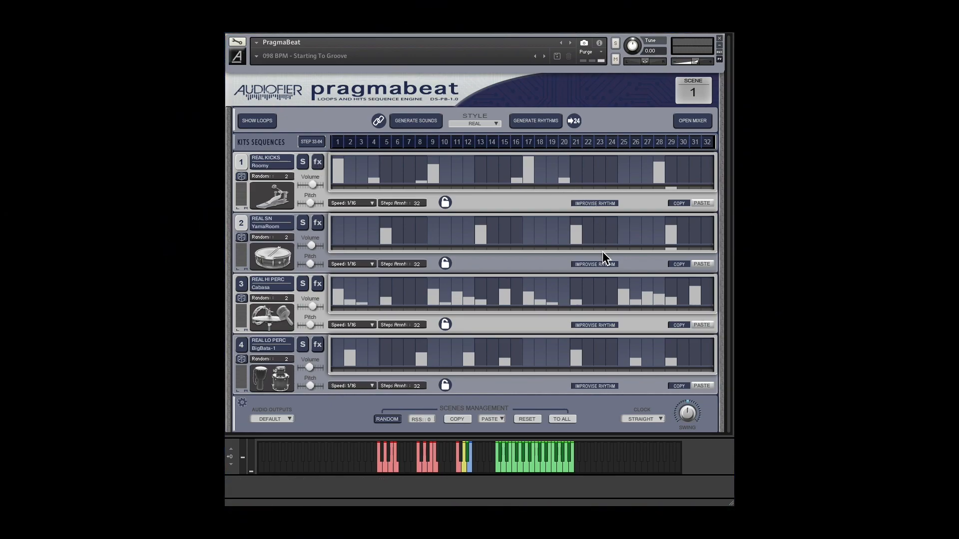
{"action": "left_click", "coordinate": [264, 121]}
{"action": "left_click", "coordinate": [264, 121]}
{"action": "left_click", "coordinate": [261, 120]}
{"action": "left_click", "coordinate": [265, 121]}
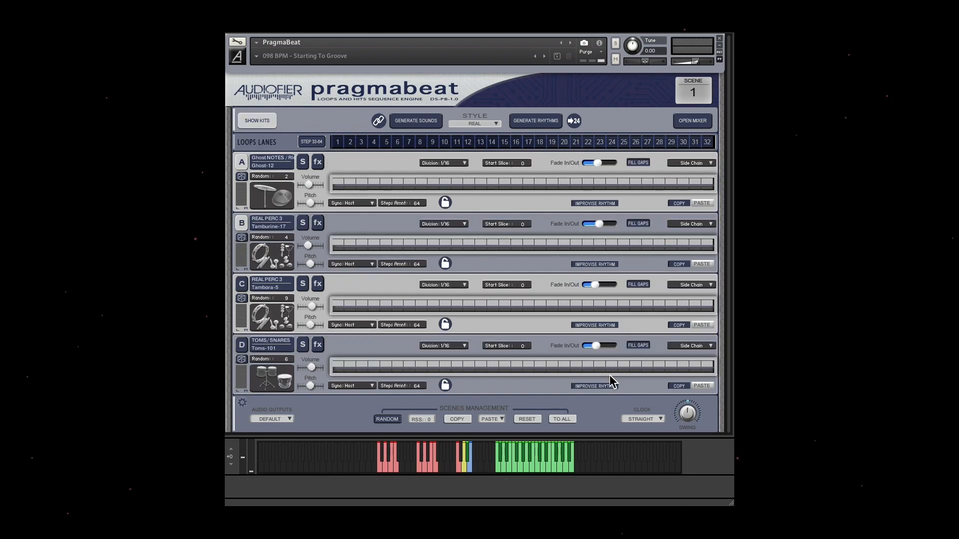
Step: Return to the kit sequences, turn off rhythm improvisation for the YamaRoom snare and check its MIDI CC automation option
{"action": "left_click", "coordinate": [258, 120]}
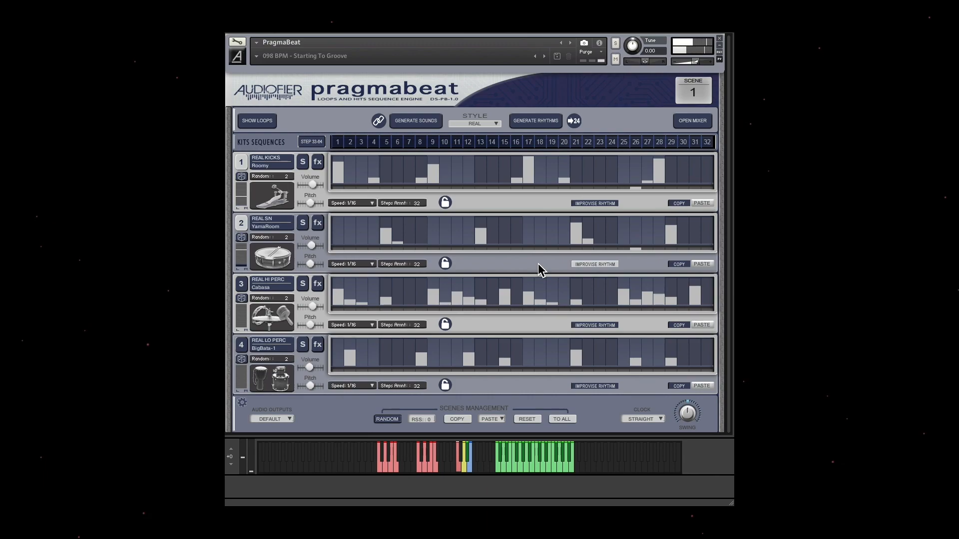
{"action": "left_click", "coordinate": [595, 265]}
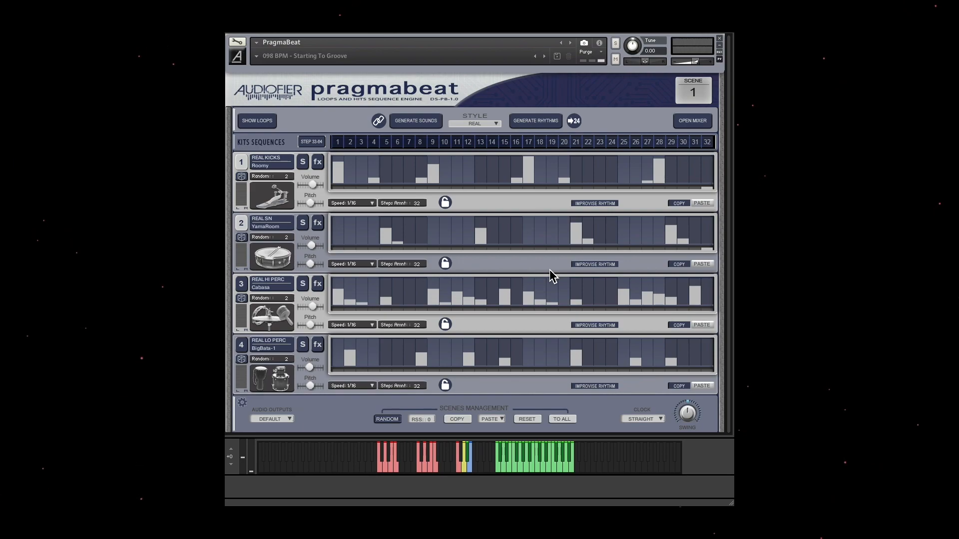
{"action": "right_click", "coordinate": [583, 265]}
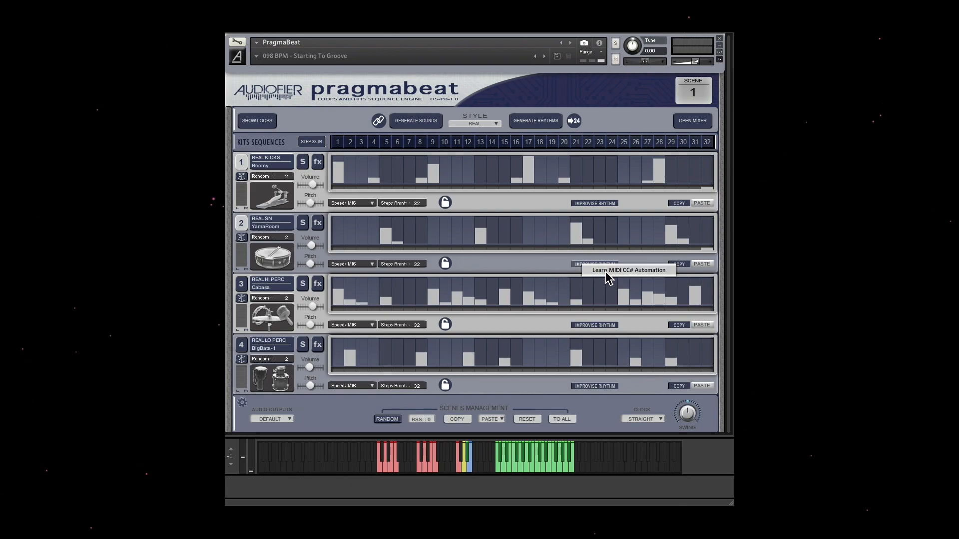
{"action": "left_click", "coordinate": [540, 260]}
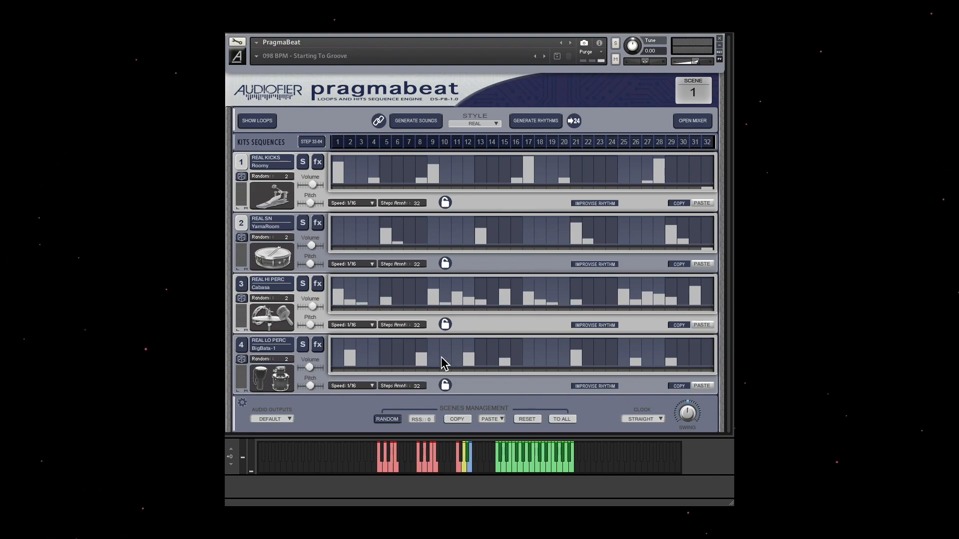
Step: In the loop lanes, set lane A's division to 1/8 and toggle its rhythm improvisation
{"action": "left_click", "coordinate": [256, 120]}
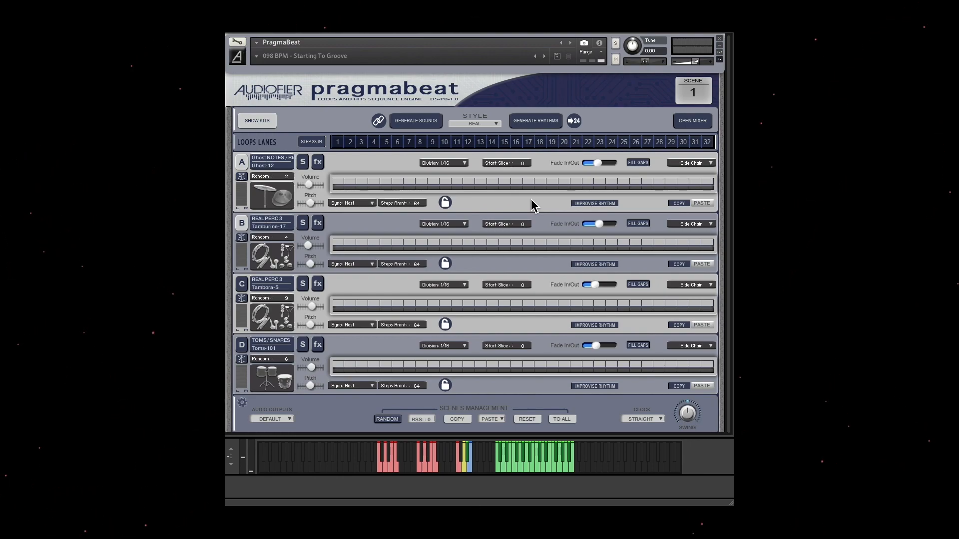
{"action": "left_click", "coordinate": [462, 163]}
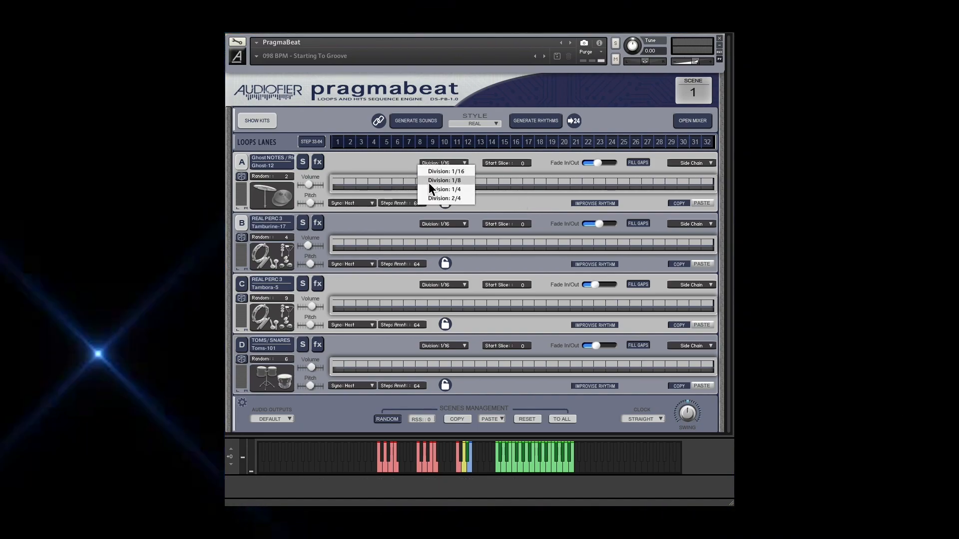
{"action": "left_click", "coordinate": [430, 182]}
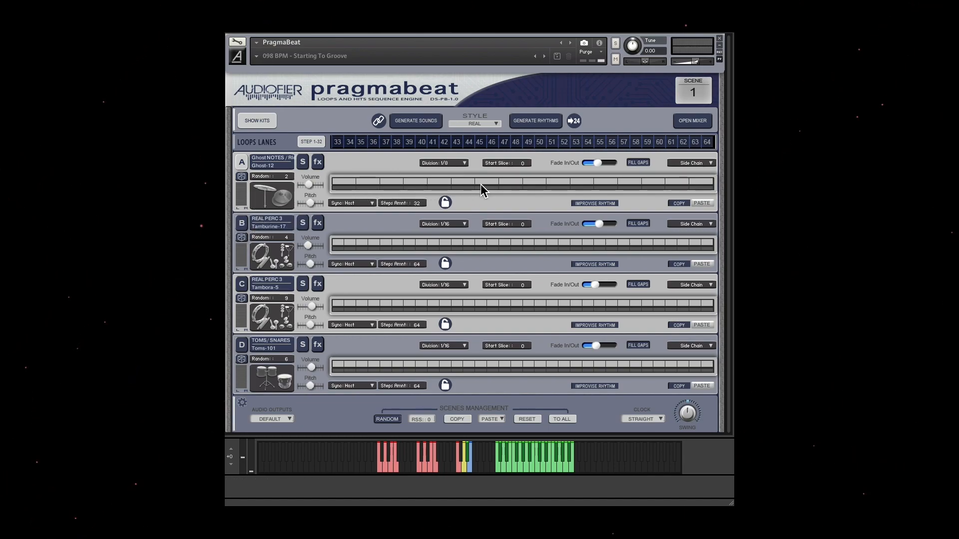
{"action": "left_click", "coordinate": [595, 204]}
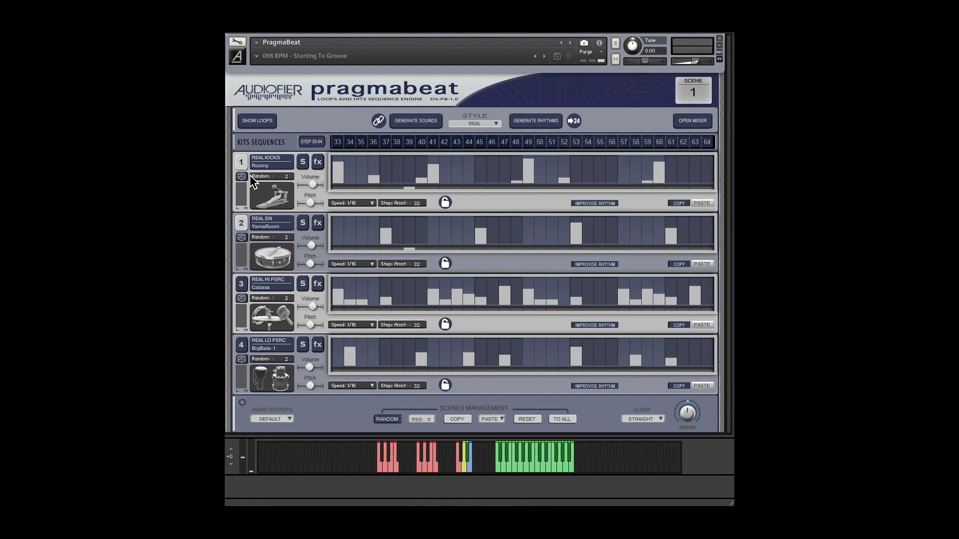
Step: Turn on sound randomisation for the YamaRoom snare sequence with a random amount of 20 and play the pattern
{"action": "left_click", "coordinate": [257, 120]}
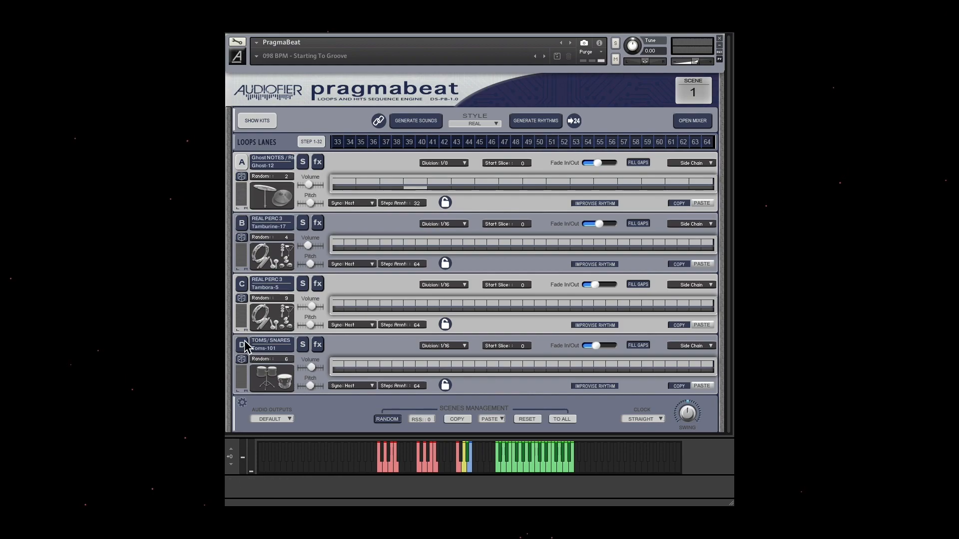
{"action": "left_click", "coordinate": [258, 120]}
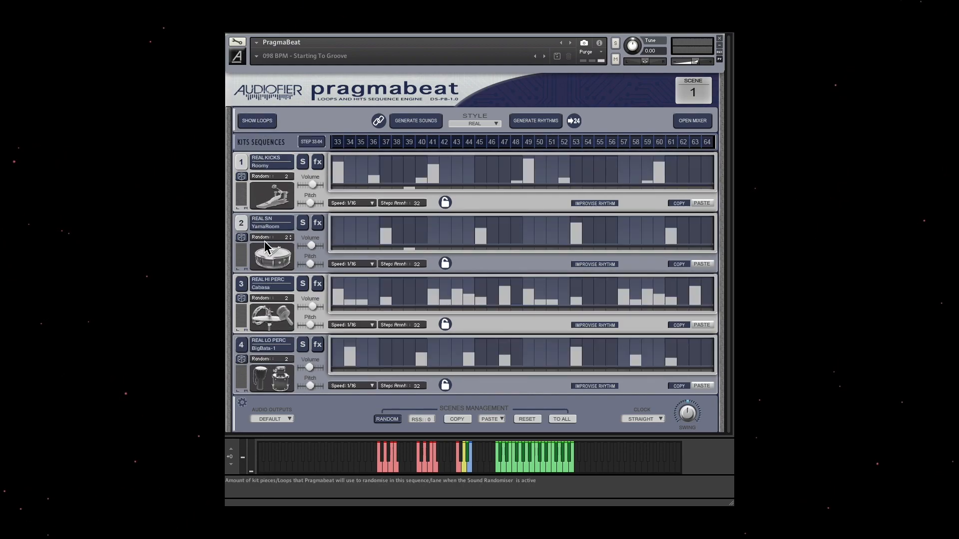
{"action": "left_click", "coordinate": [242, 238]}
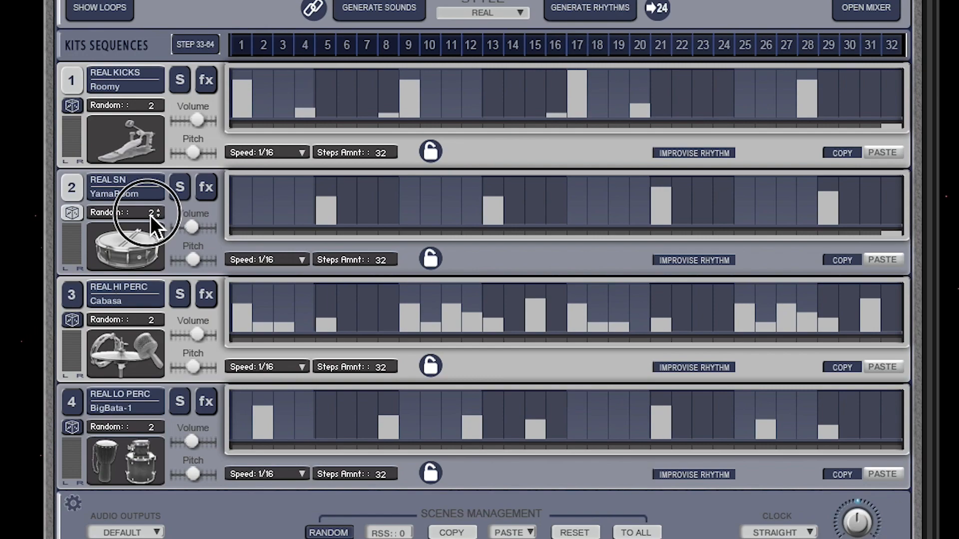
{"action": "left_click_drag", "start_coordinate": [288, 238], "coordinate": [319, 133]}
{"action": "left_click_drag", "start_coordinate": [208, 30], "coordinate": [209, 6]}
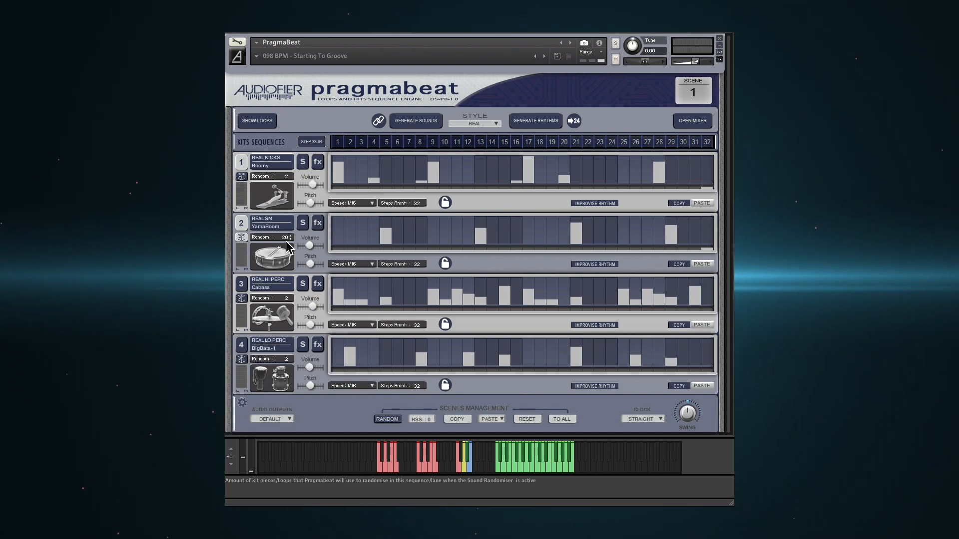
{"action": "key", "text": "space"}
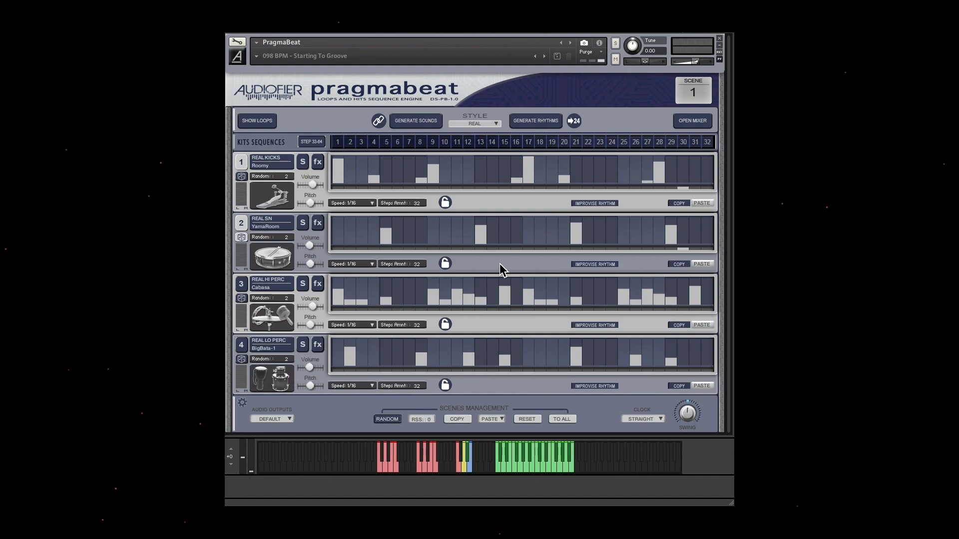
Step: Open the sound browser for loop lane C and browse the Real percussion and Processed Deep loops
{"action": "left_click", "coordinate": [257, 121]}
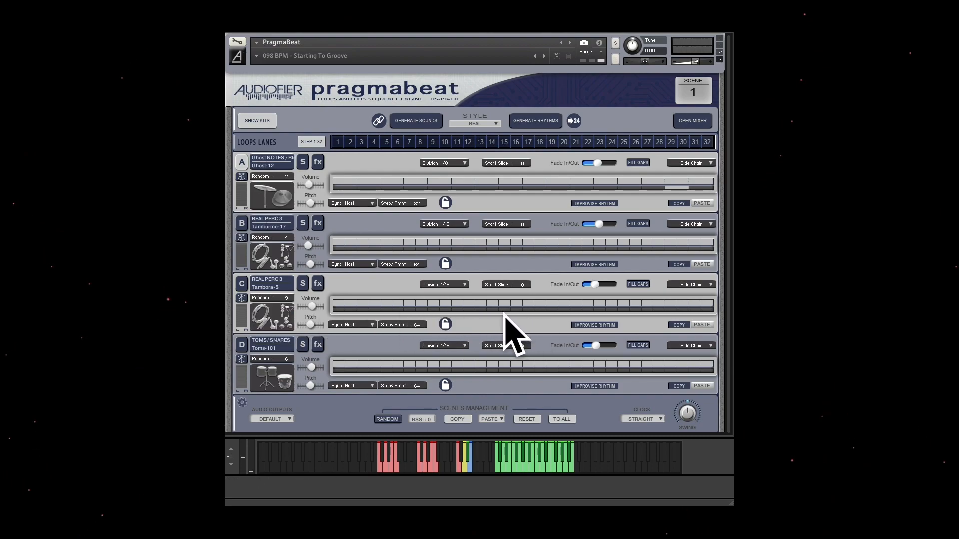
{"action": "left_click", "coordinate": [278, 320]}
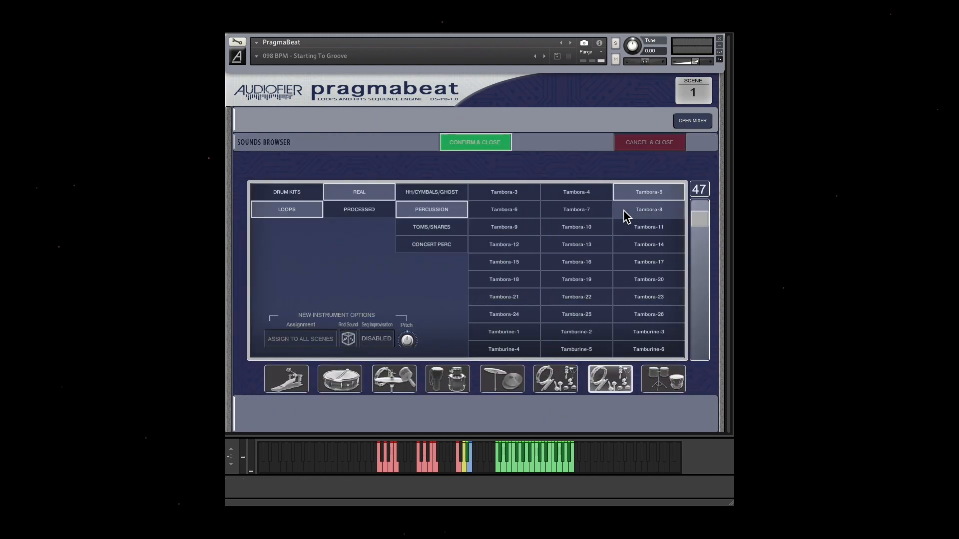
{"action": "left_click_drag", "start_coordinate": [700, 220], "coordinate": [700, 245]}
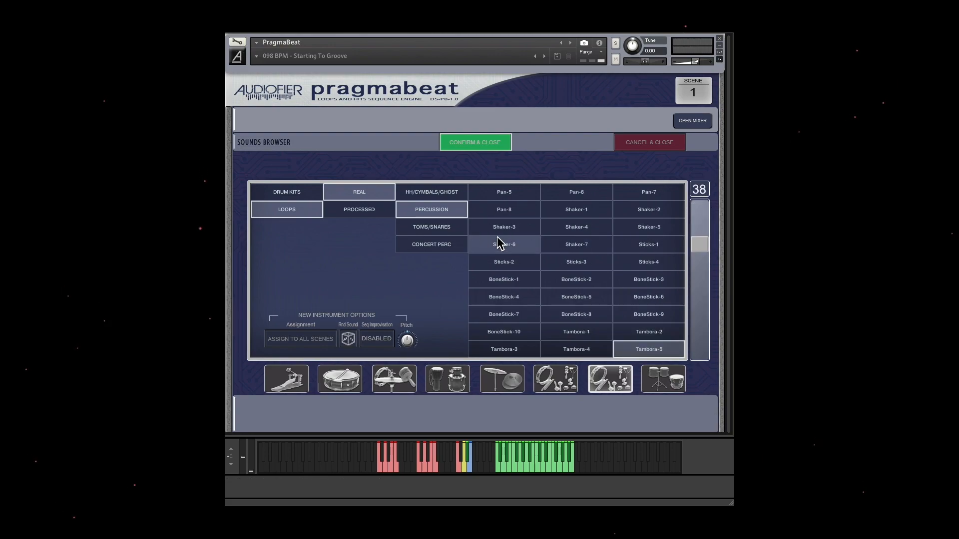
{"action": "left_click", "coordinate": [370, 215]}
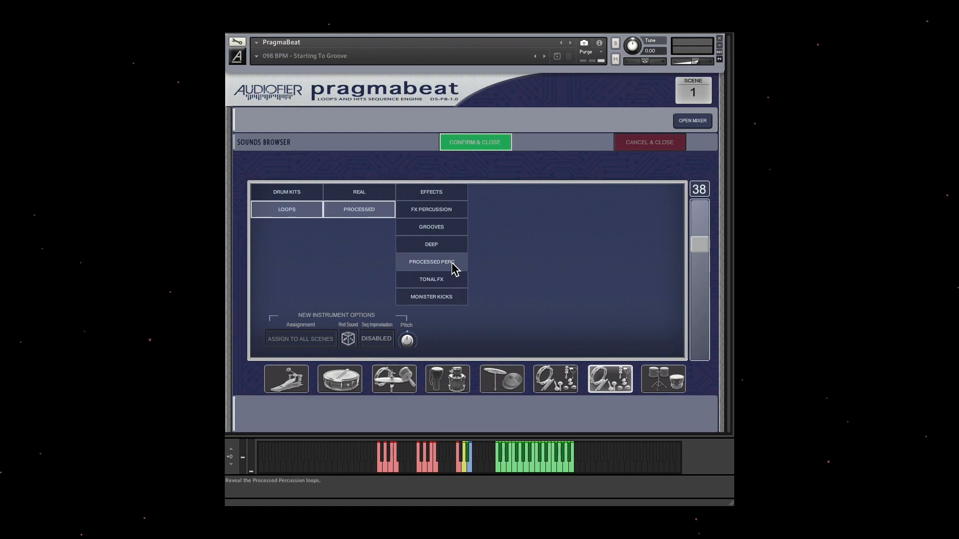
{"action": "left_click", "coordinate": [442, 246]}
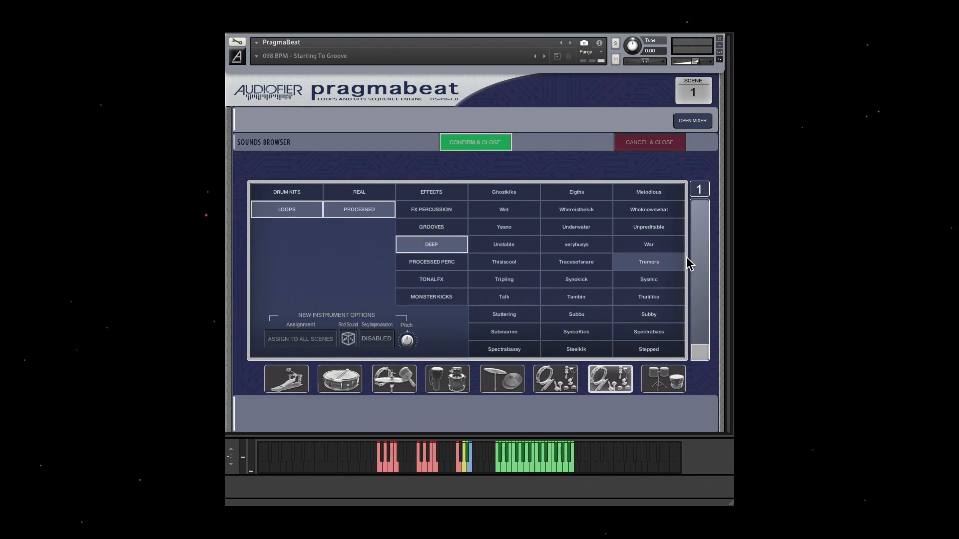
{"action": "left_click_drag", "start_coordinate": [700, 353], "coordinate": [702, 299]}
Step: Try the KickStarter and Funraiser loops from Monster Kicks and assign the Maldin loop to lane C
{"action": "left_click", "coordinate": [428, 303]}
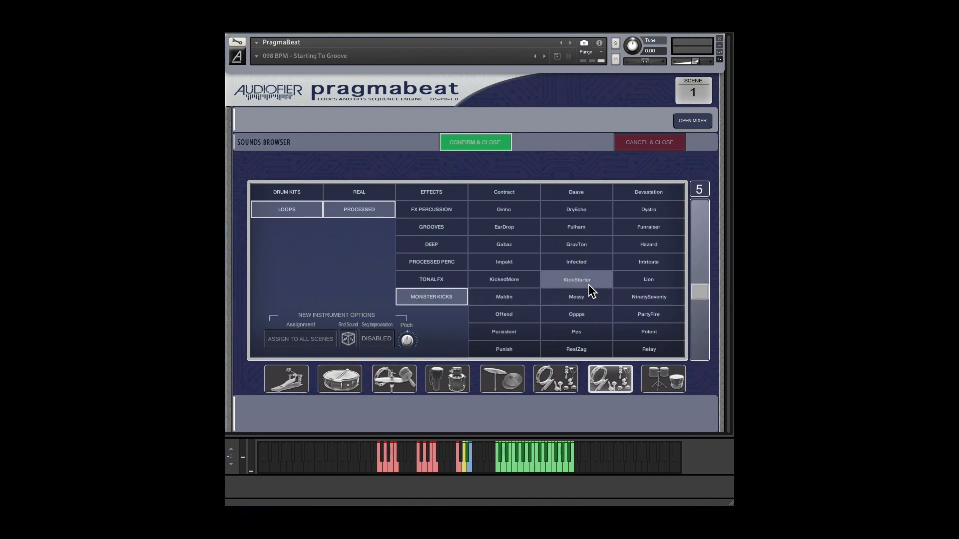
{"action": "left_click", "coordinate": [591, 286]}
{"action": "left_click", "coordinate": [592, 285]}
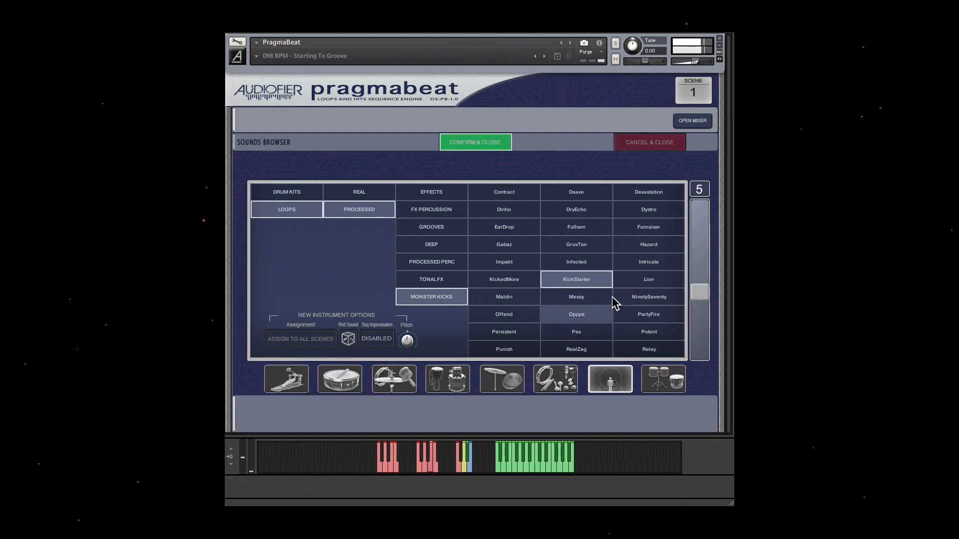
{"action": "left_click", "coordinate": [639, 229]}
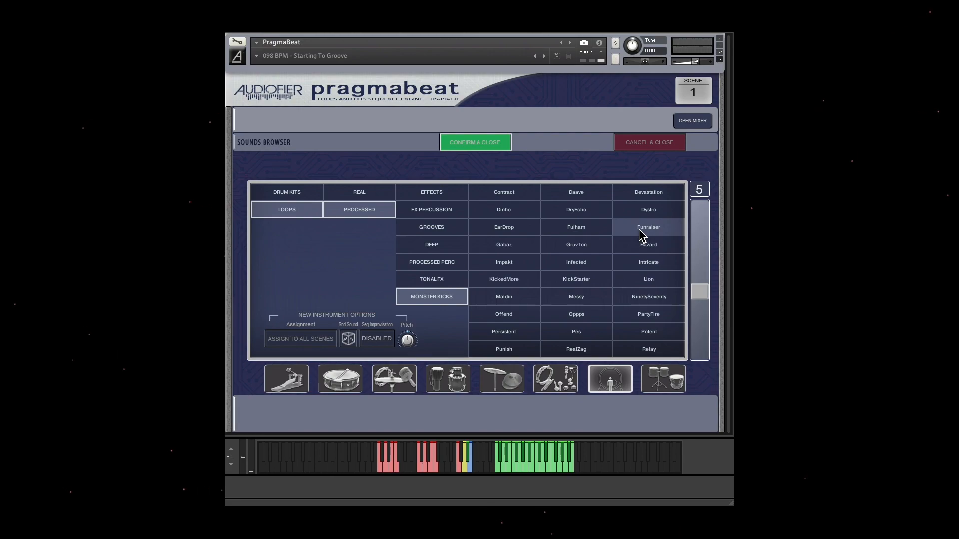
{"action": "left_click", "coordinate": [510, 304]}
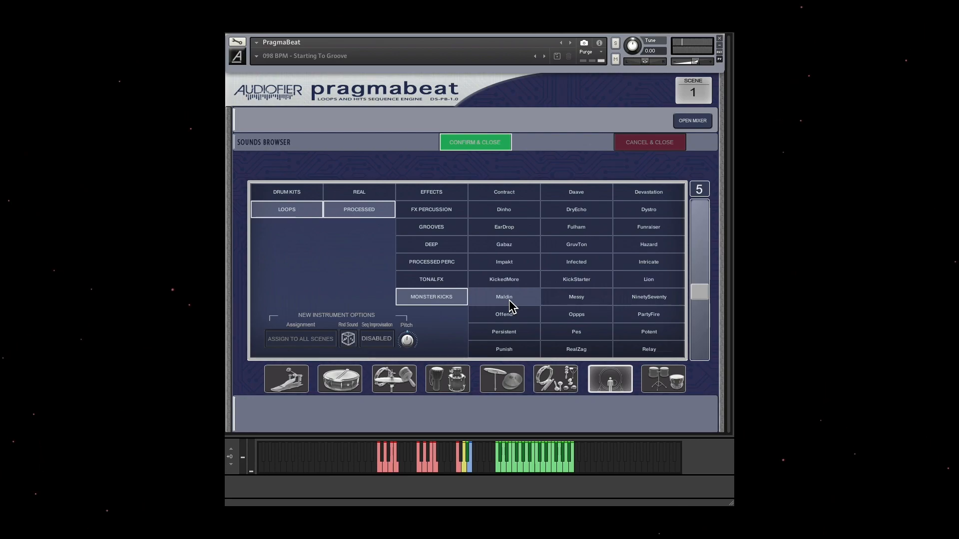
{"action": "left_click", "coordinate": [470, 142]}
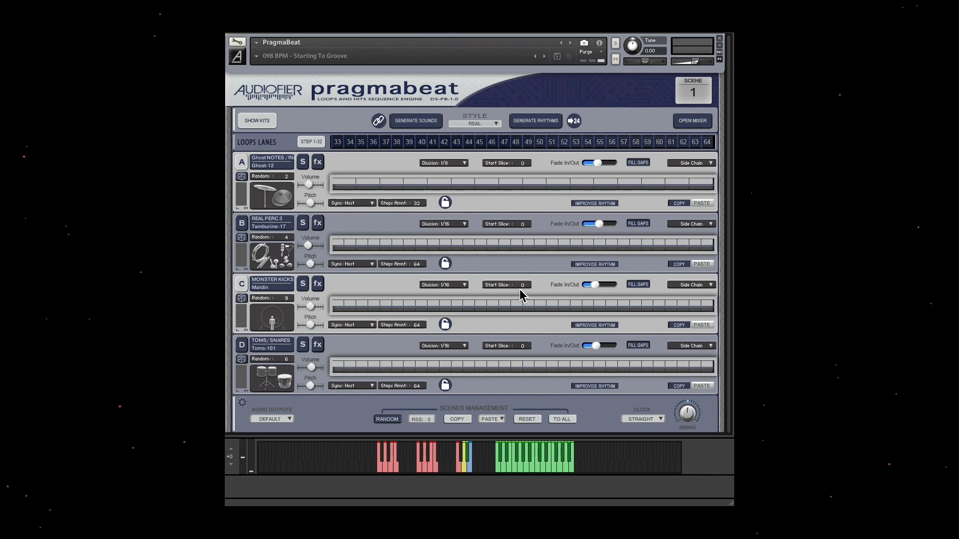
Step: Set loop lane C's side chain to Clean from Seq 1 and compare its steps with the kick sequence
{"action": "left_click", "coordinate": [692, 286]}
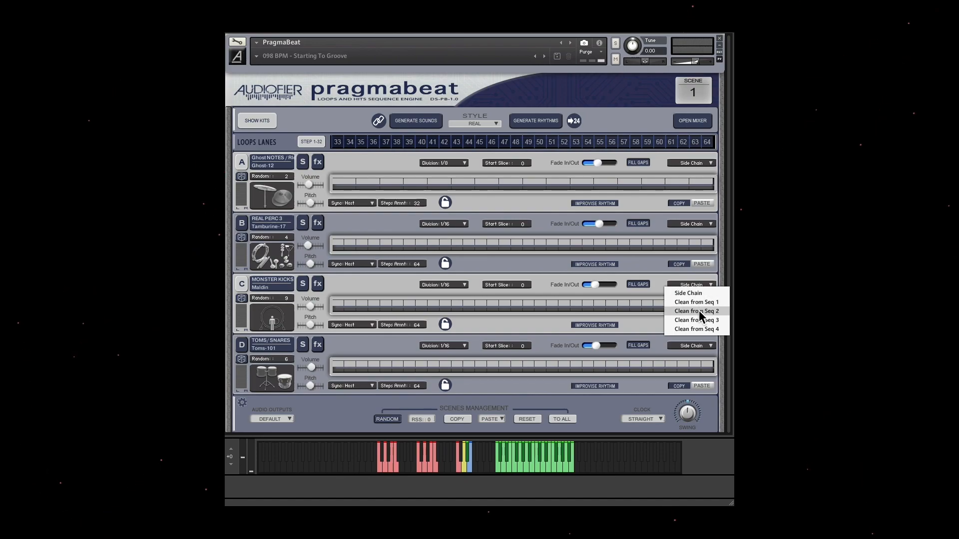
{"action": "left_click", "coordinate": [321, 122]}
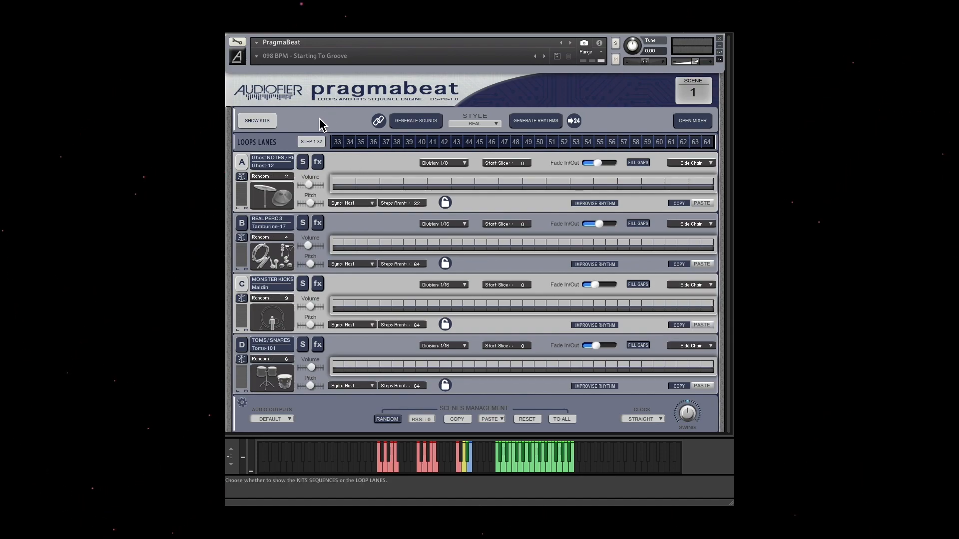
{"action": "left_click", "coordinate": [268, 127]}
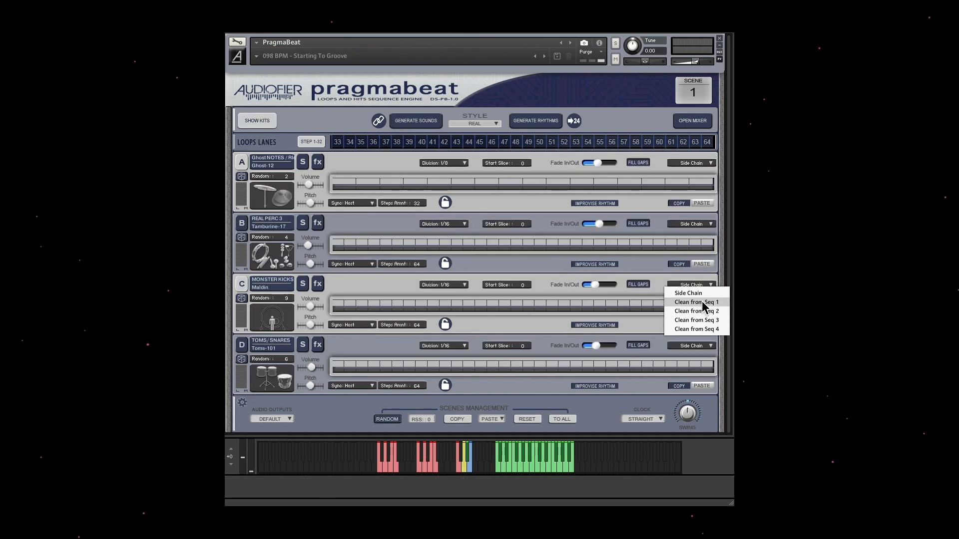
{"action": "left_click", "coordinate": [702, 301]}
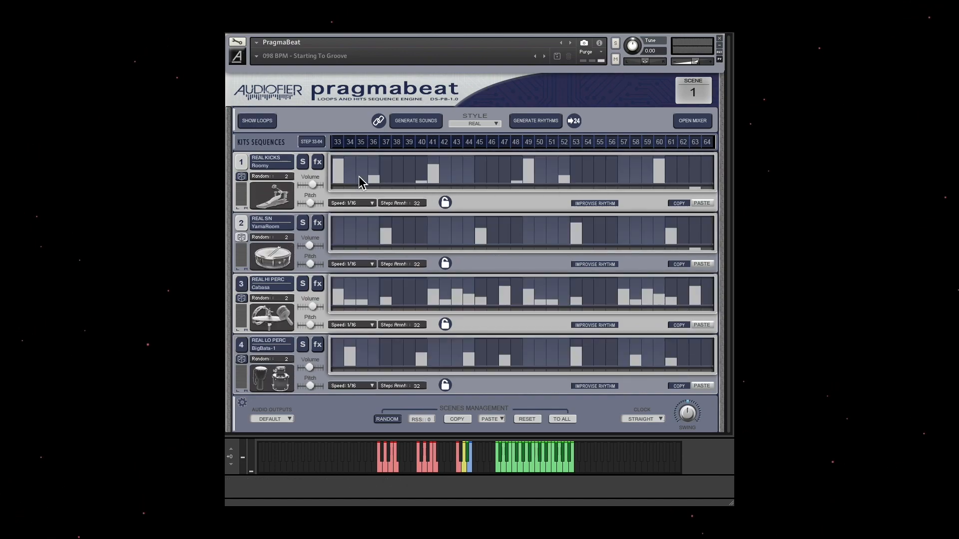
{"action": "left_click", "coordinate": [258, 120]}
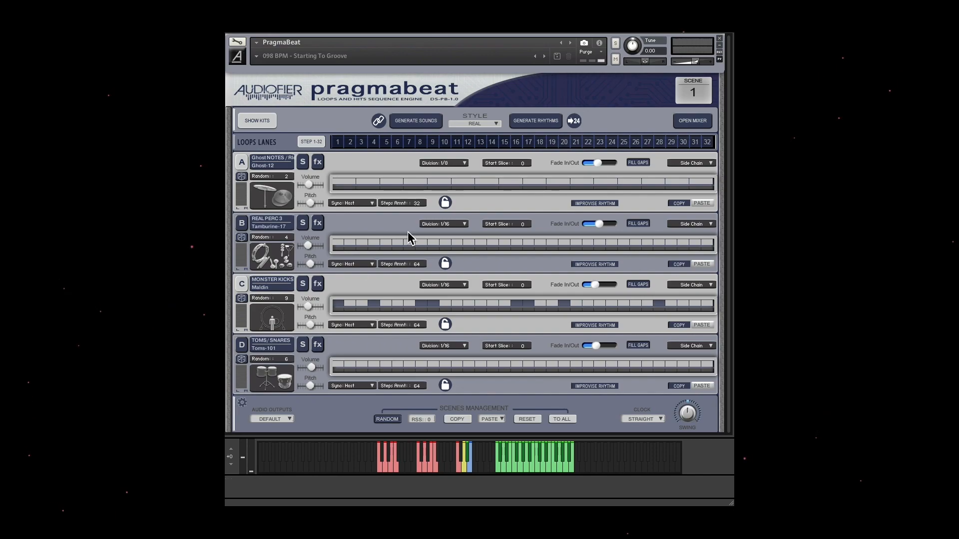
Step: Open the mixer and slightly adjust the volume of the Monster Kicks loop layer
{"action": "left_click", "coordinate": [696, 125]}
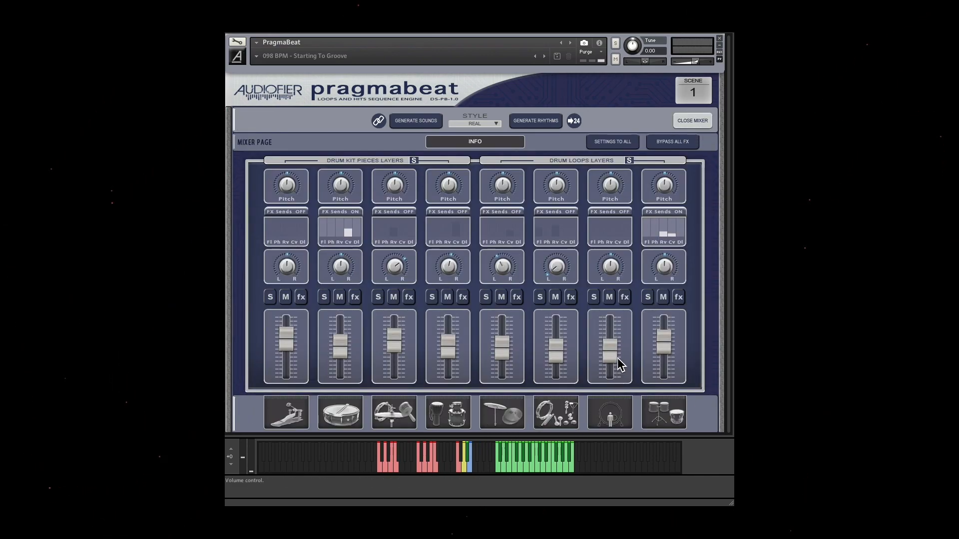
{"action": "mouse_move", "coordinate": [610, 353]}
{"action": "left_mouse_down"}
{"action": "mouse_move", "coordinate": [608, 331]}
{"action": "mouse_move", "coordinate": [617, 356]}
{"action": "left_mouse_up"}
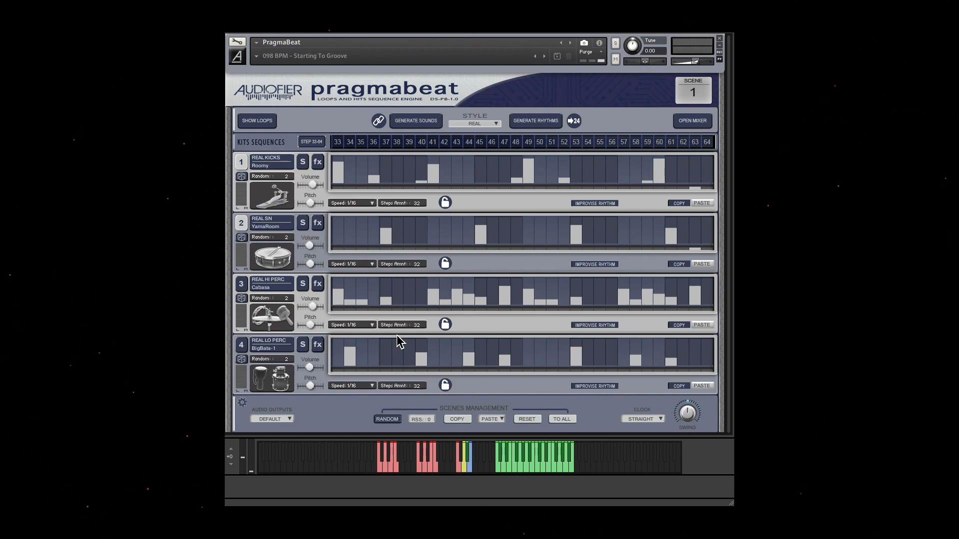
Step: Choose VARI as the style for generating kits and loops
{"action": "left_click", "coordinate": [491, 125]}
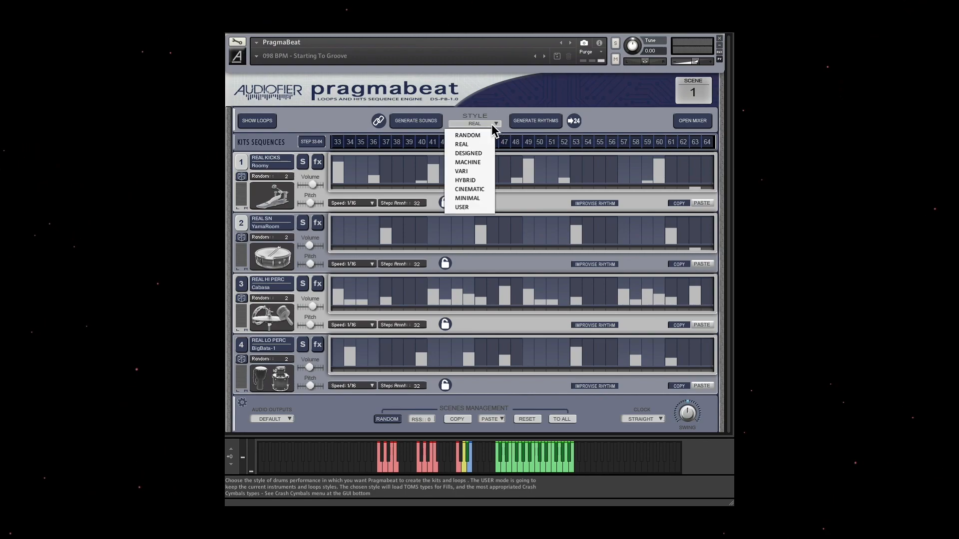
{"action": "left_click", "coordinate": [480, 170]}
Step: Open the sound browser for kit sequence 3 and look through the Real/Acoustic high and low percussion sounds
{"action": "left_click", "coordinate": [270, 317]}
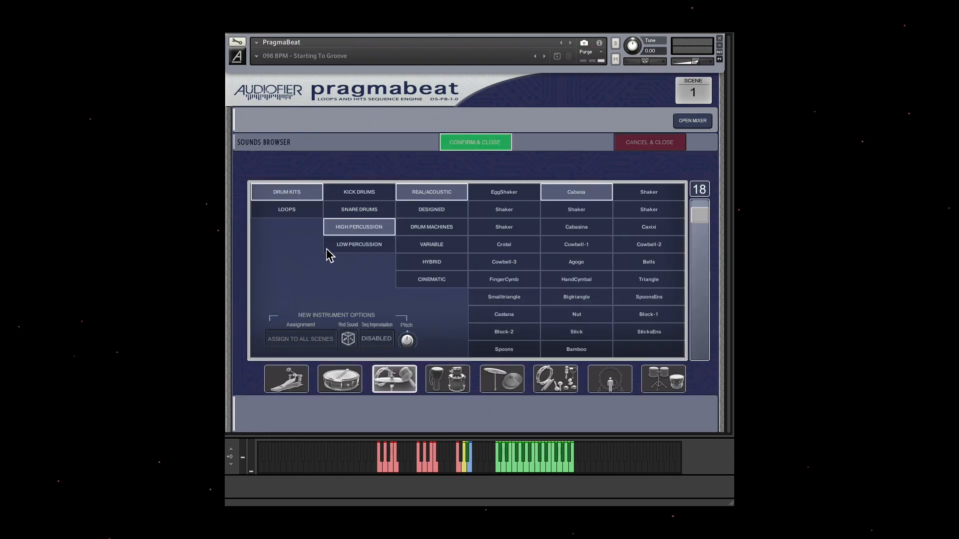
{"action": "left_click", "coordinate": [451, 194]}
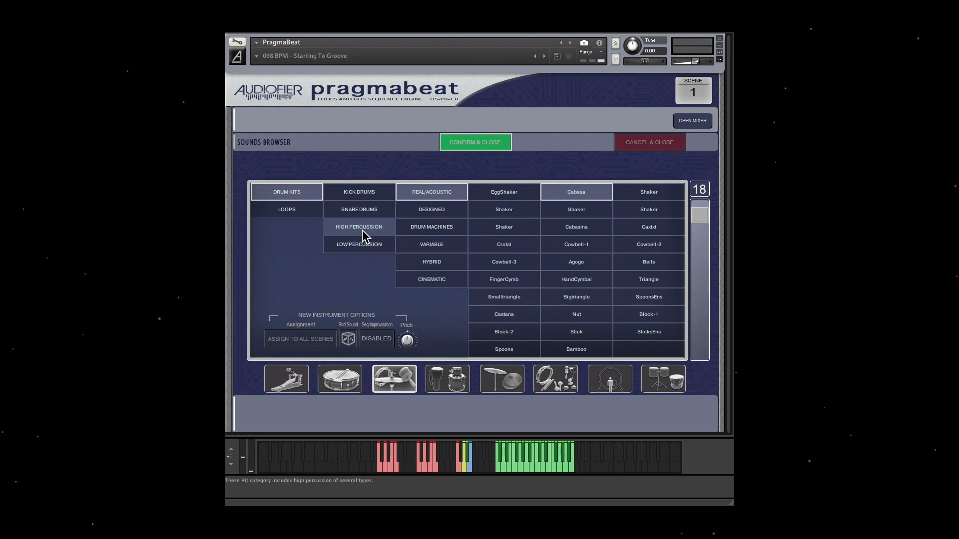
{"action": "left_click_drag", "start_coordinate": [708, 214], "coordinate": [708, 244]}
{"action": "left_click", "coordinate": [332, 250]}
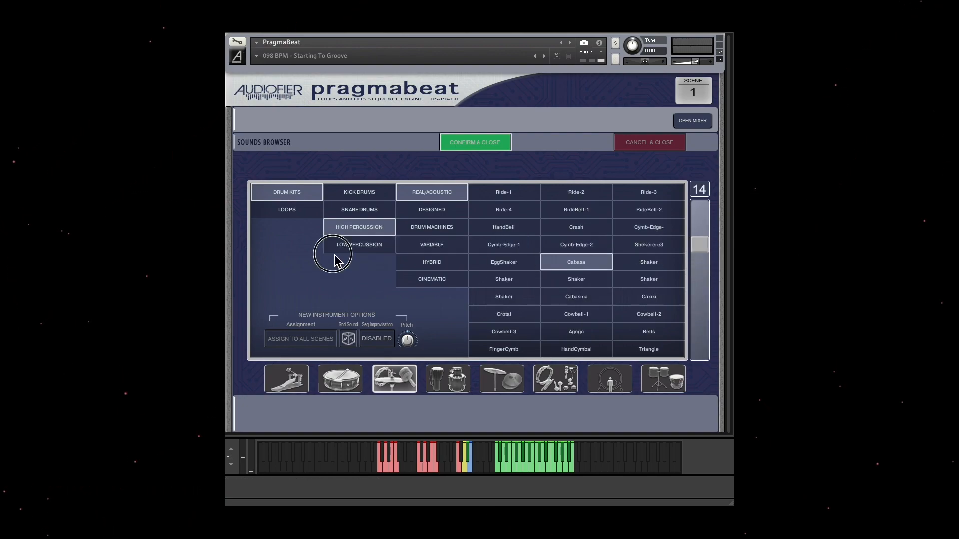
{"action": "left_click", "coordinate": [425, 195]}
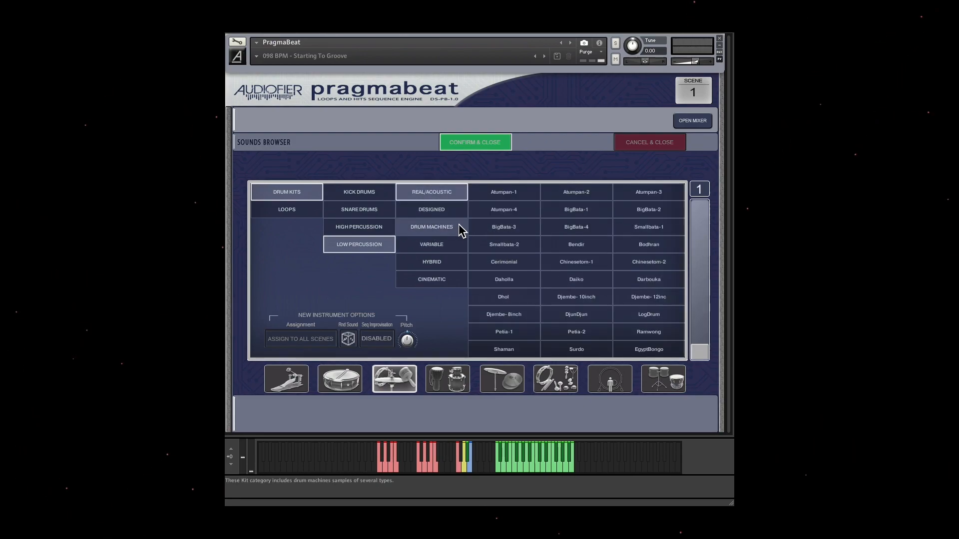
{"action": "left_click", "coordinate": [704, 355]}
{"action": "left_click_drag", "start_coordinate": [704, 356], "coordinate": [700, 206]}
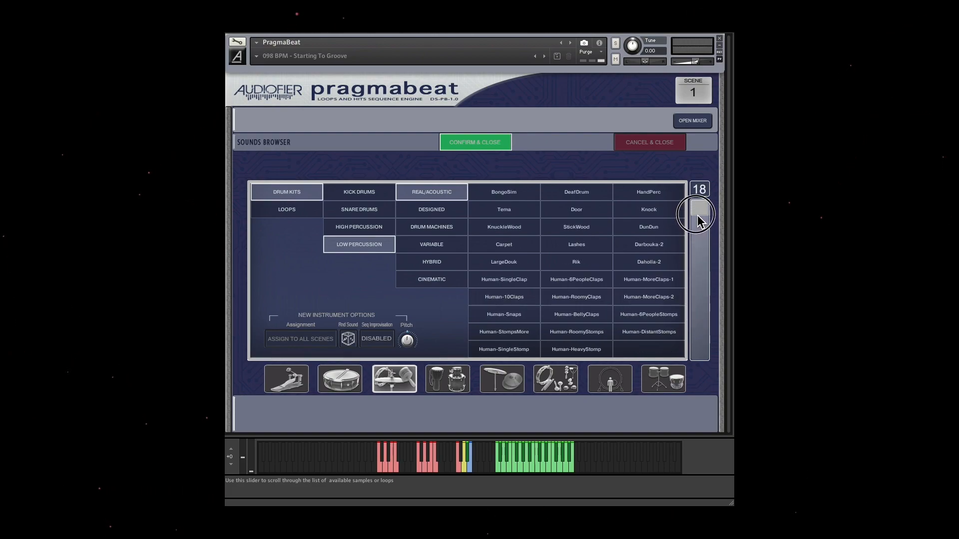
Step: Look through the Real/Acoustic snare drum and kick drum sounds in the browser
{"action": "left_click", "coordinate": [359, 213]}
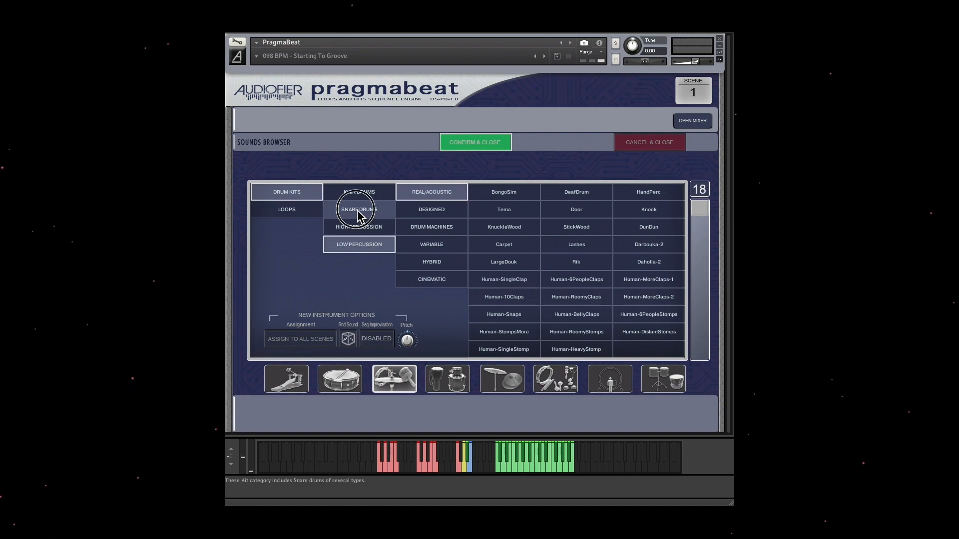
{"action": "left_click", "coordinate": [445, 194]}
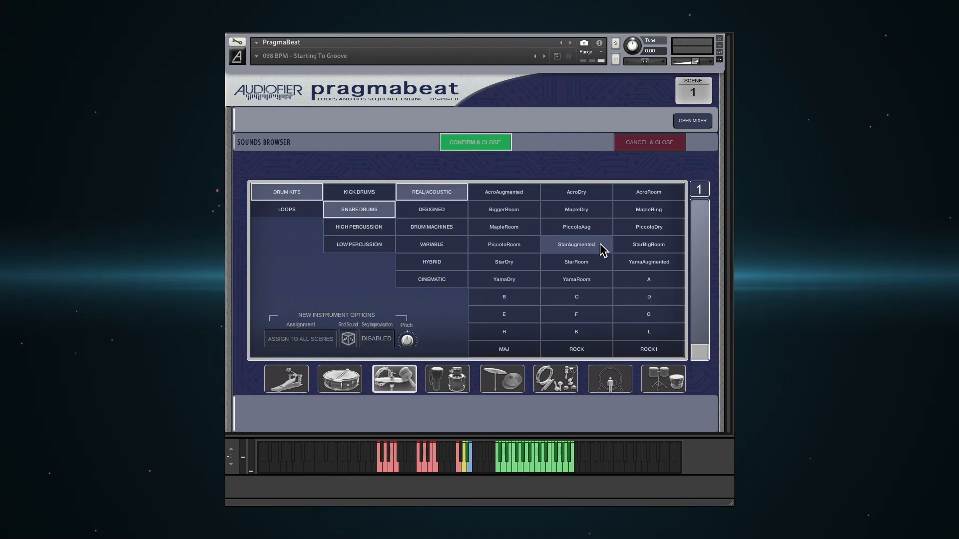
{"action": "left_click_drag", "start_coordinate": [700, 353], "coordinate": [700, 212]}
{"action": "left_click", "coordinate": [360, 193]}
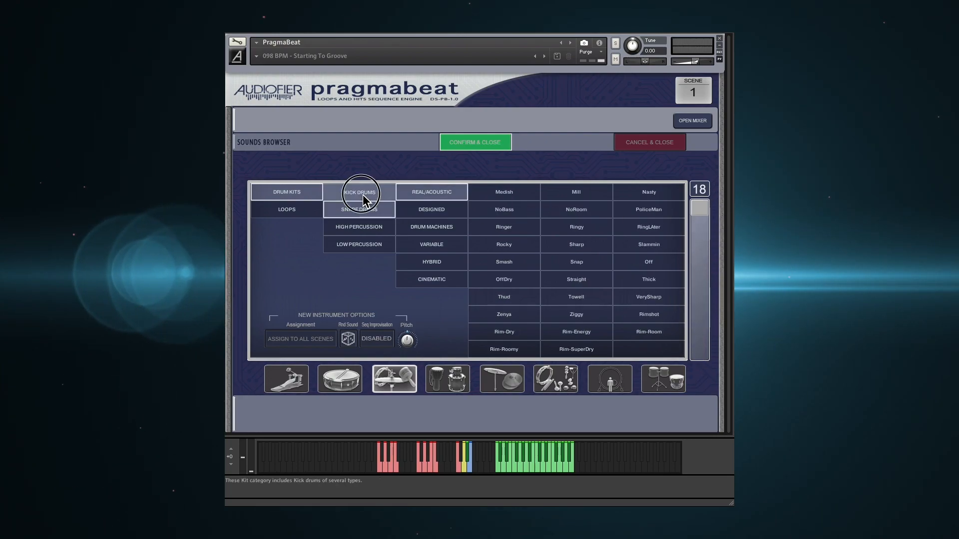
{"action": "left_click", "coordinate": [440, 196]}
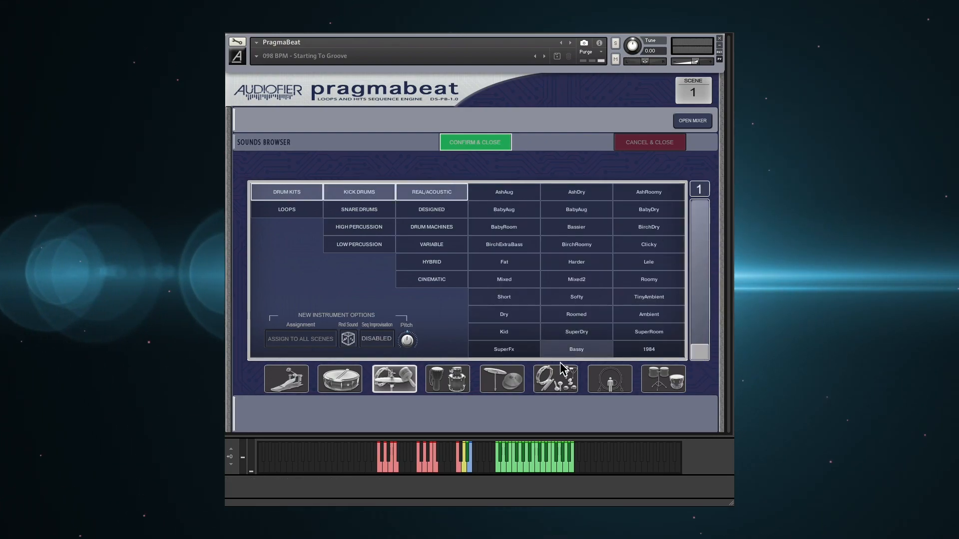
Step: Switch the browser to loop lane C and look through the Real HH/Cymbals/Ghost loops
{"action": "left_click", "coordinate": [502, 375]}
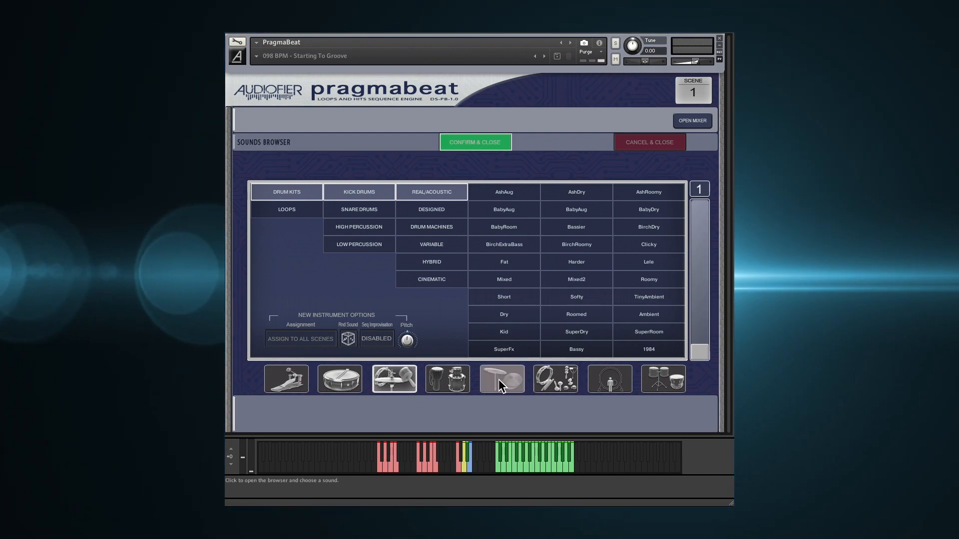
{"action": "left_click", "coordinate": [612, 384]}
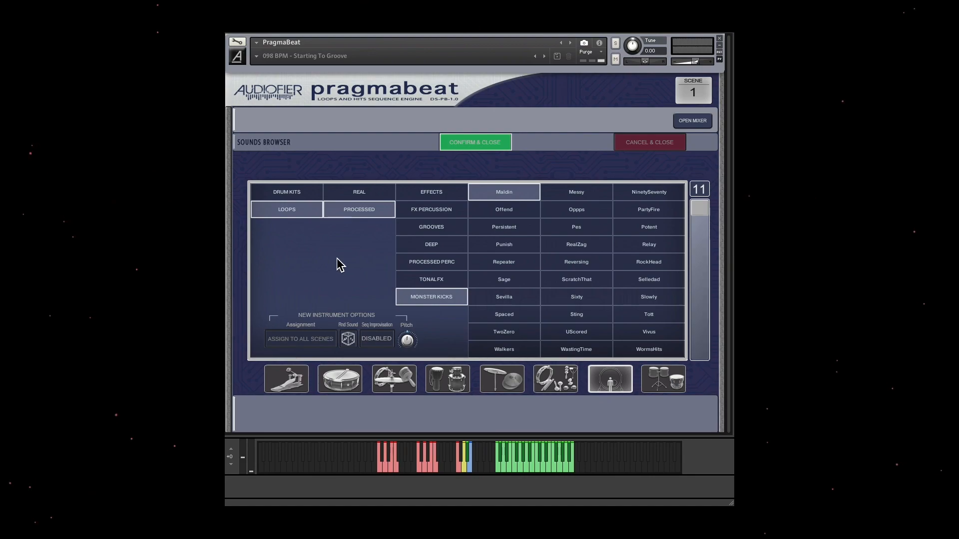
{"action": "left_click", "coordinate": [359, 196]}
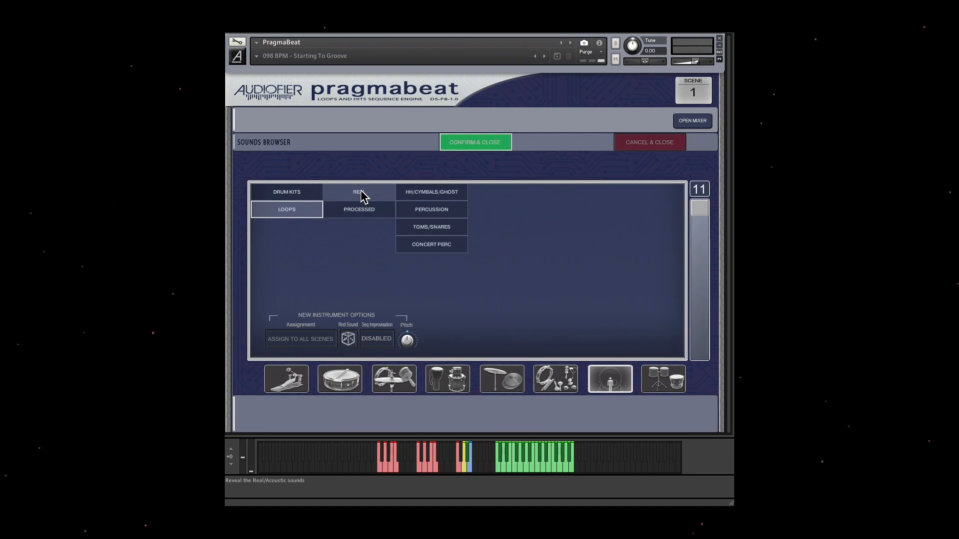
{"action": "left_click", "coordinate": [431, 197]}
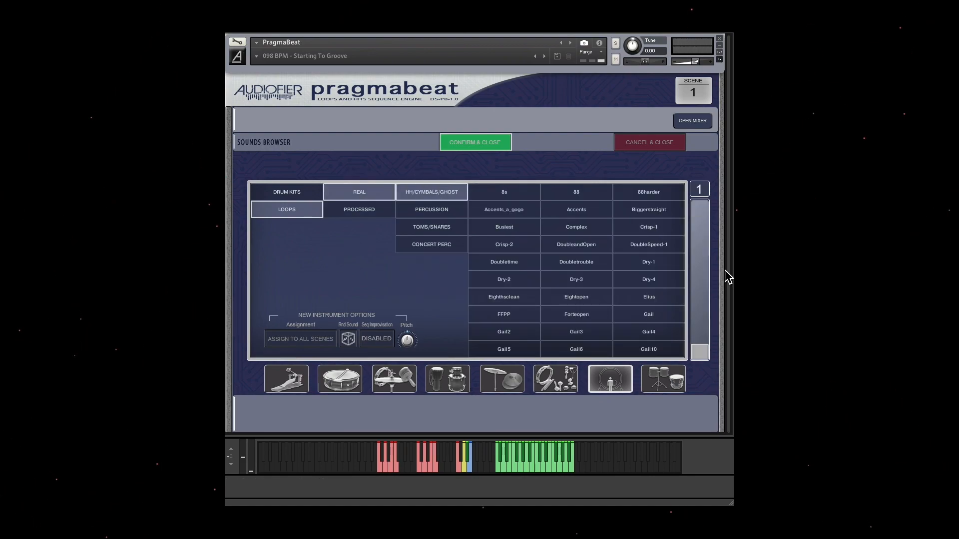
{"action": "mouse_move", "coordinate": [698, 357]}
{"action": "left_mouse_down"}
{"action": "mouse_move", "coordinate": [701, 255]}
{"action": "mouse_move", "coordinate": [699, 360]}
{"action": "mouse_move", "coordinate": [697, 341]}
{"action": "left_mouse_up"}
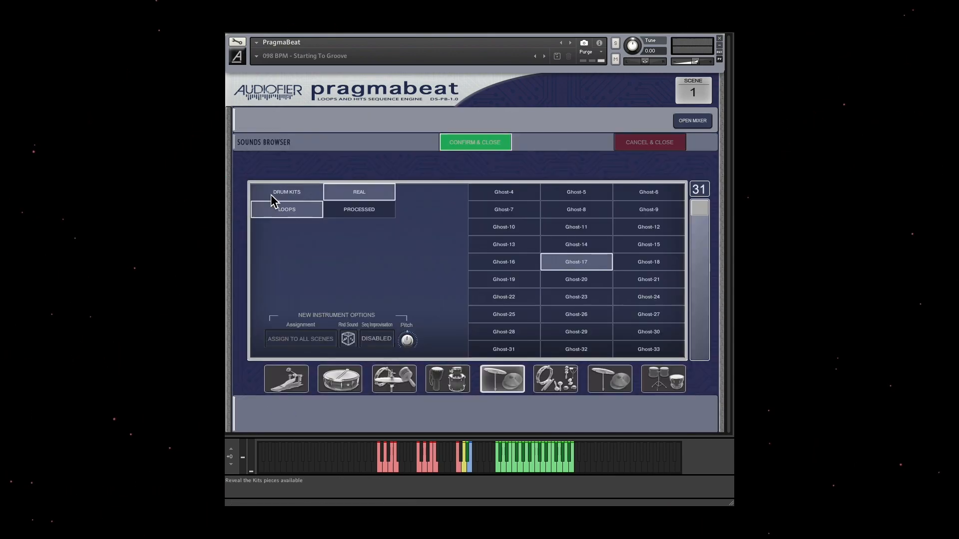
Step: Audition the Ghost-17, Ghost-16, Ghost-15, Ghost-9, Ghost-8 and Ghost-22 loops for lane A
{"action": "left_click", "coordinate": [575, 260]}
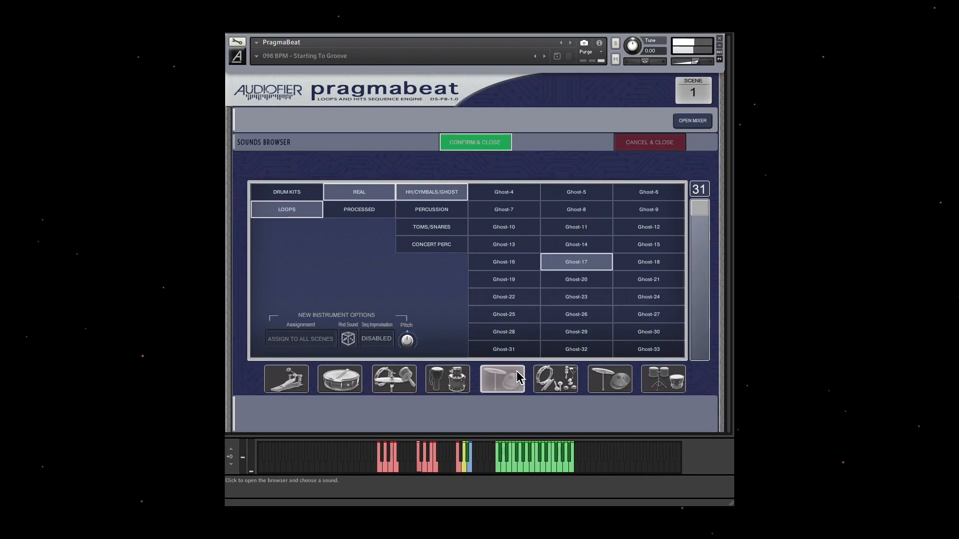
{"action": "left_click", "coordinate": [509, 268]}
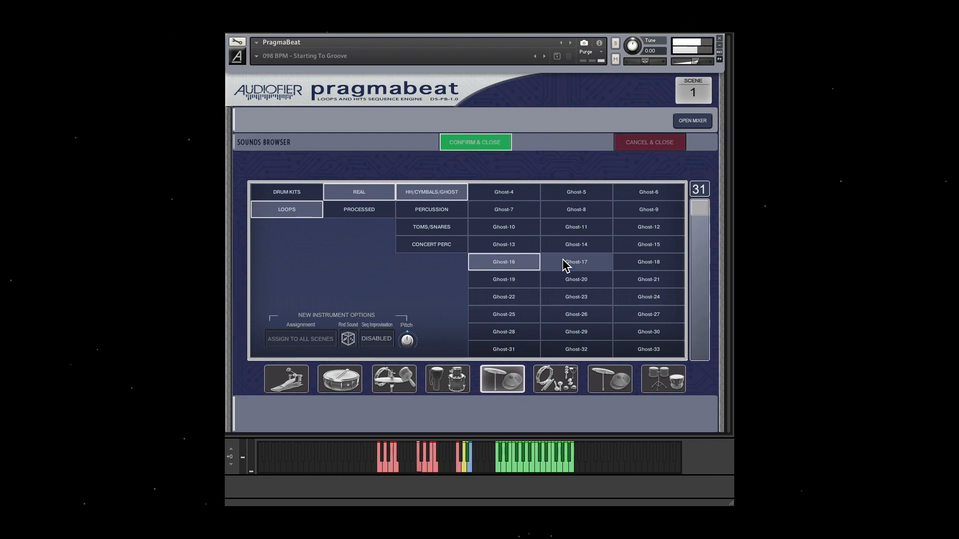
{"action": "left_click", "coordinate": [641, 250]}
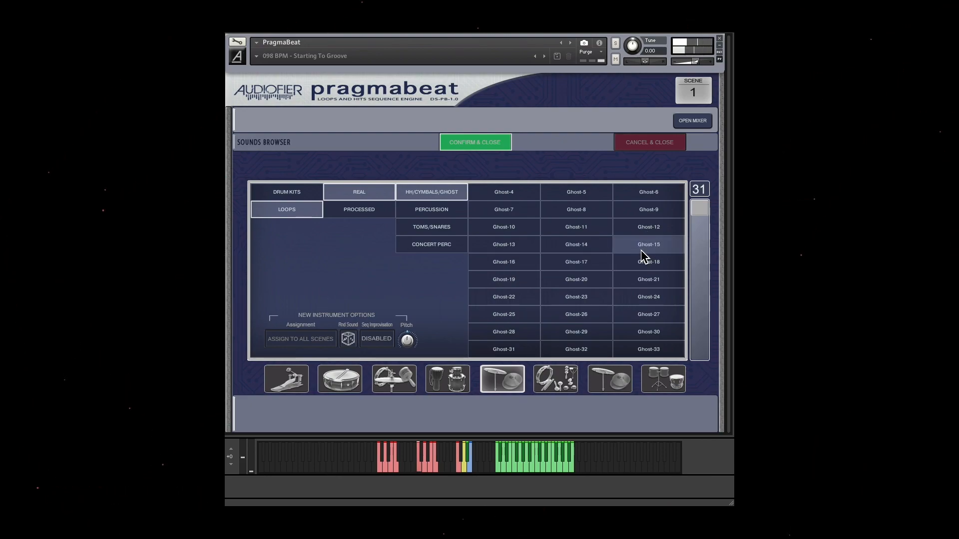
{"action": "left_click", "coordinate": [643, 217]}
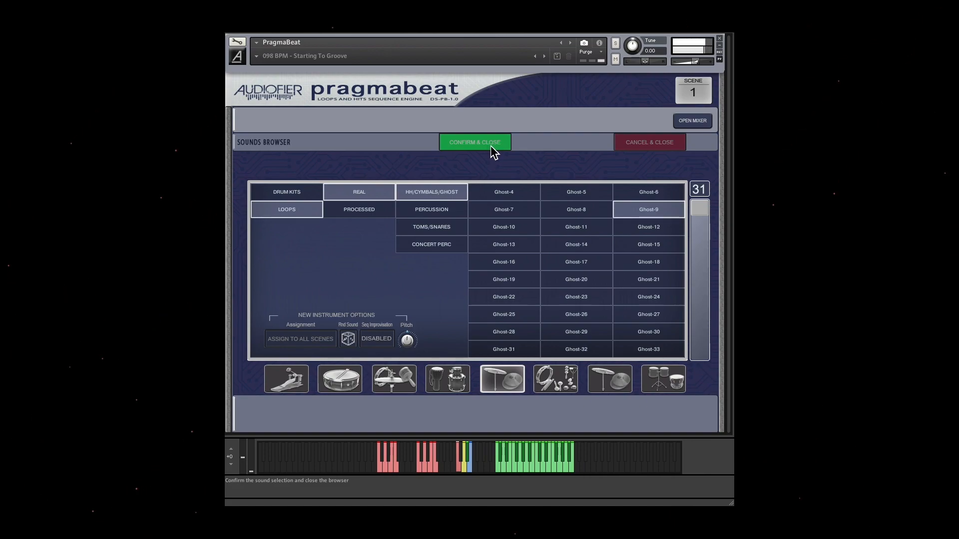
{"action": "left_click", "coordinate": [573, 214]}
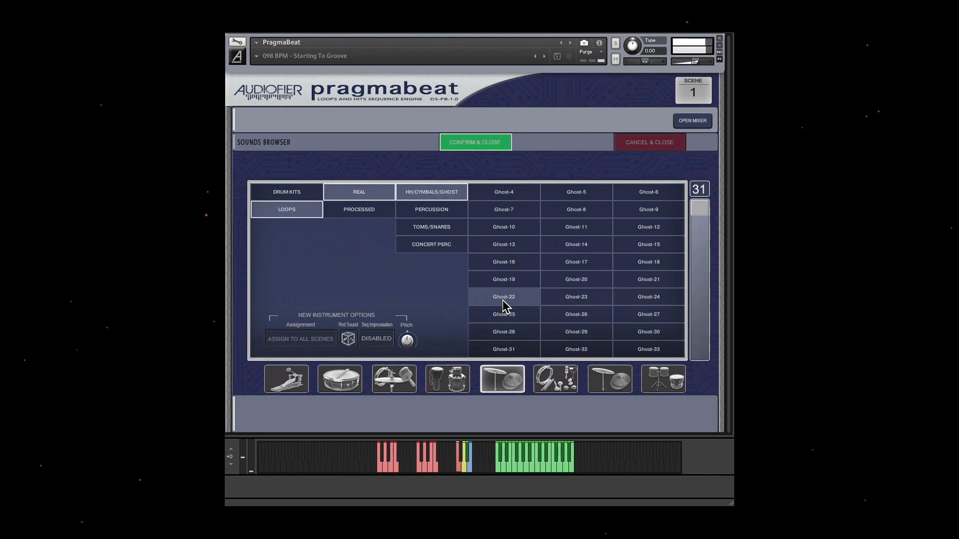
{"action": "left_click", "coordinate": [536, 301]}
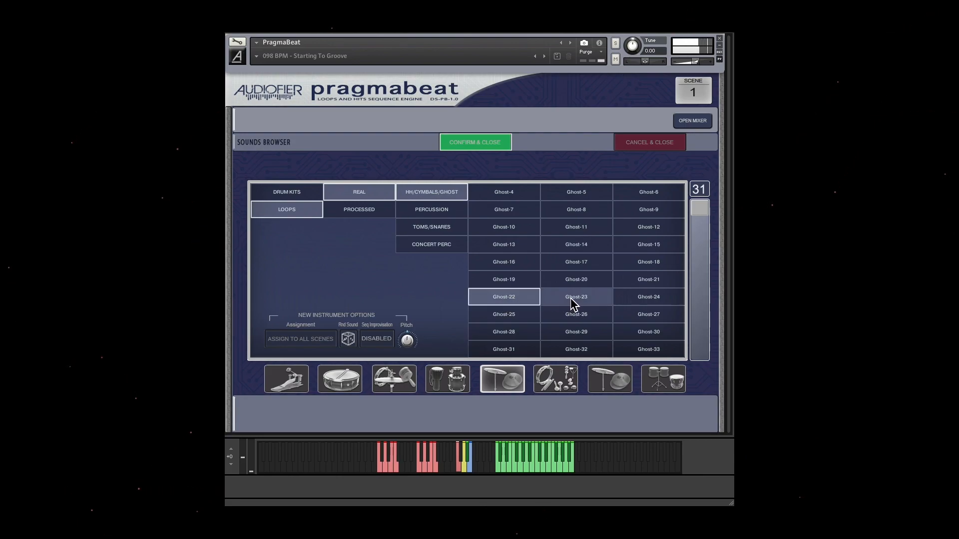
Step: Audition the Ghost-5, Ghost-29, Ghost-22, Ghost-17, Ghost-18 and Ghost-11 loops for lane A
{"action": "left_click", "coordinate": [578, 196]}
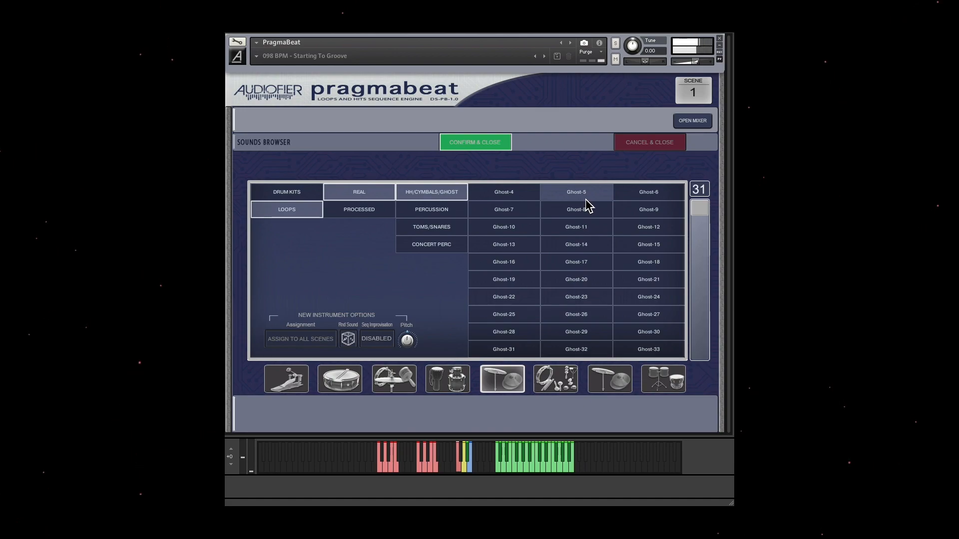
{"action": "left_click", "coordinate": [577, 337]}
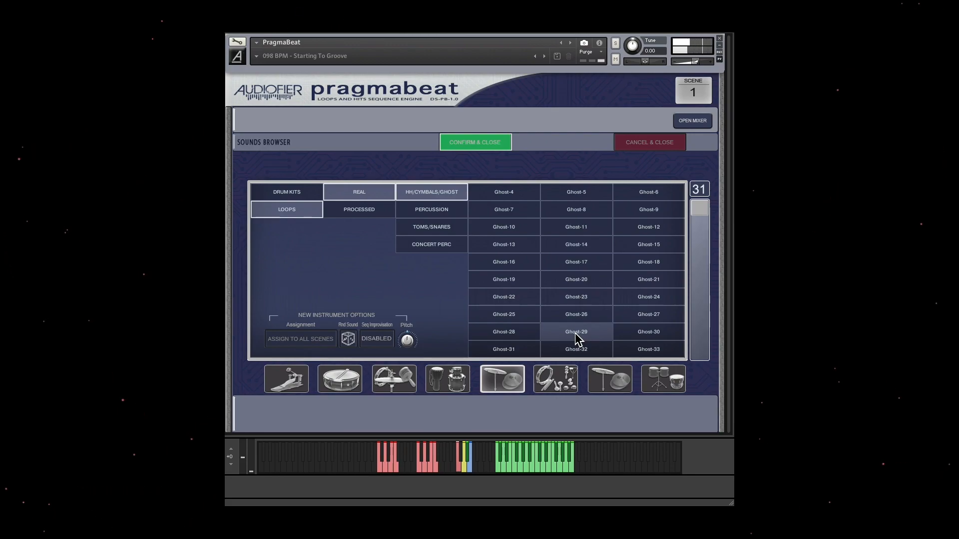
{"action": "left_click", "coordinate": [511, 302]}
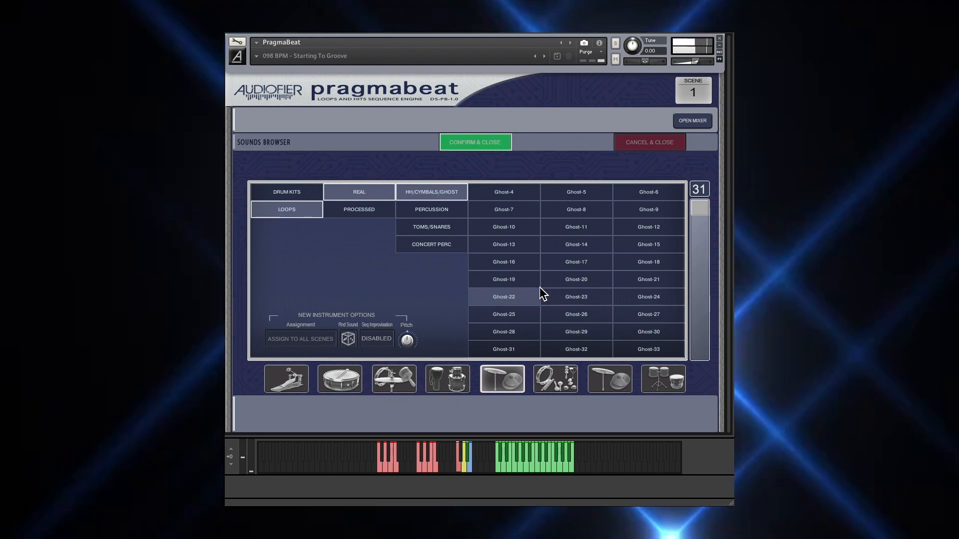
{"action": "left_click", "coordinate": [578, 263]}
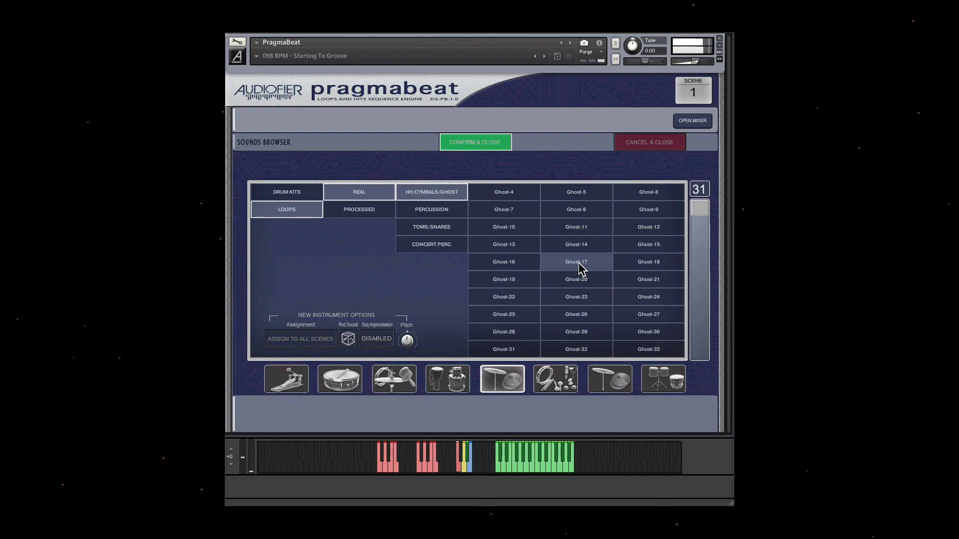
{"action": "left_click", "coordinate": [644, 267]}
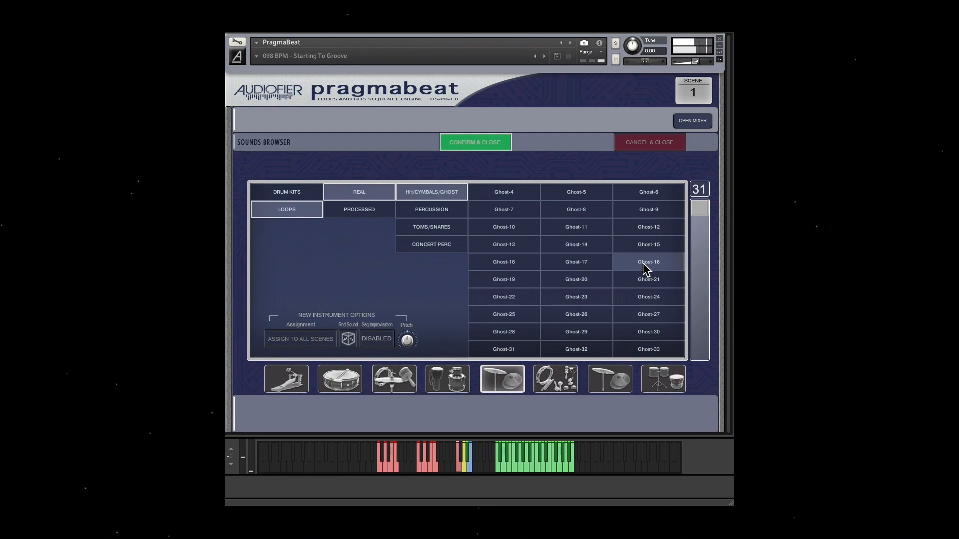
{"action": "left_click", "coordinate": [588, 232]}
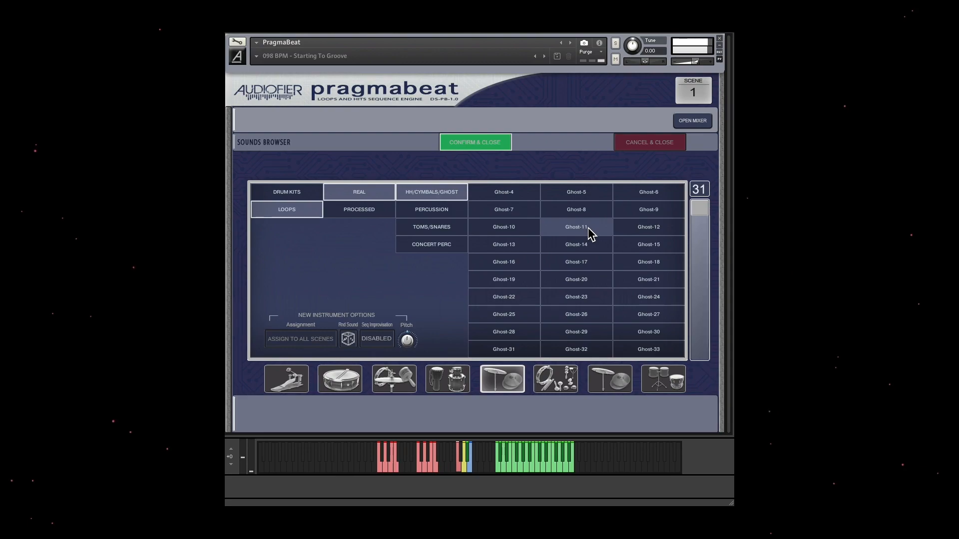
Step: Audition the Ghost-10, Ghost-13, Ghost-16, Ghost-17, Ghost-19 and Ghost-7 loops for lane A
{"action": "left_click", "coordinate": [516, 231]}
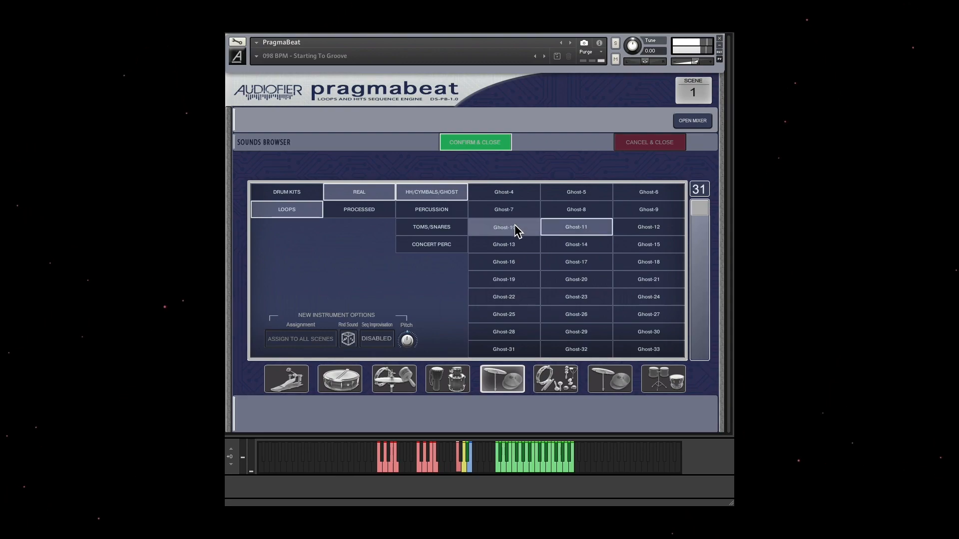
{"action": "left_click", "coordinate": [514, 247]}
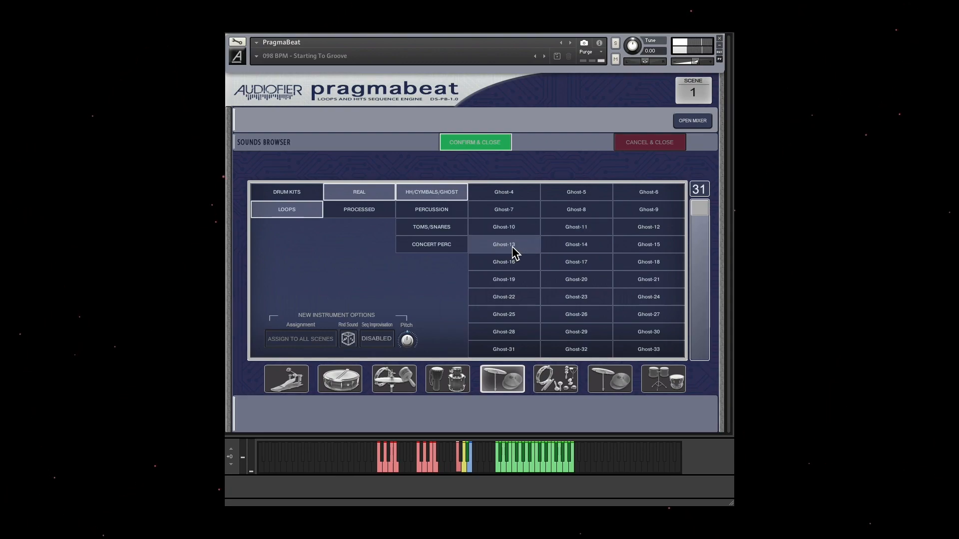
{"action": "left_click", "coordinate": [517, 262]}
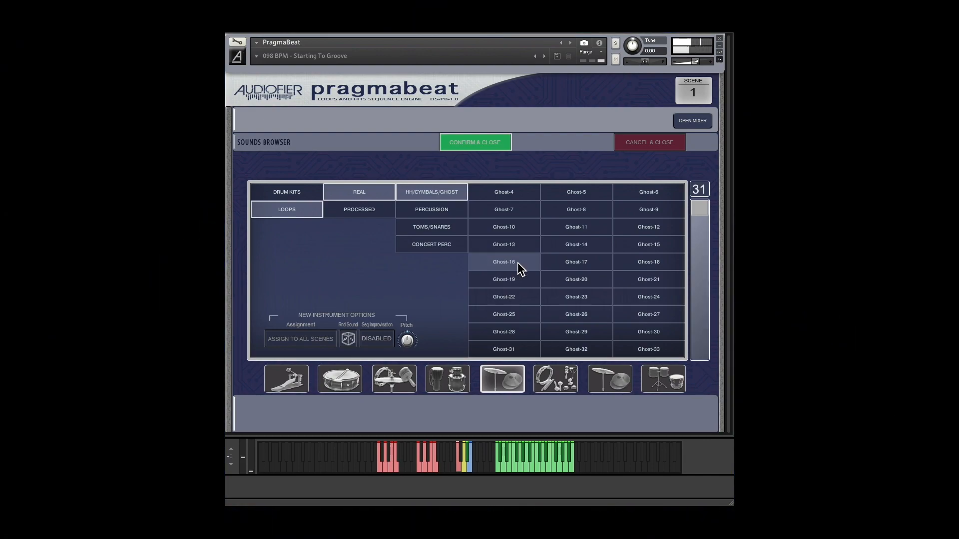
{"action": "left_click", "coordinate": [574, 266]}
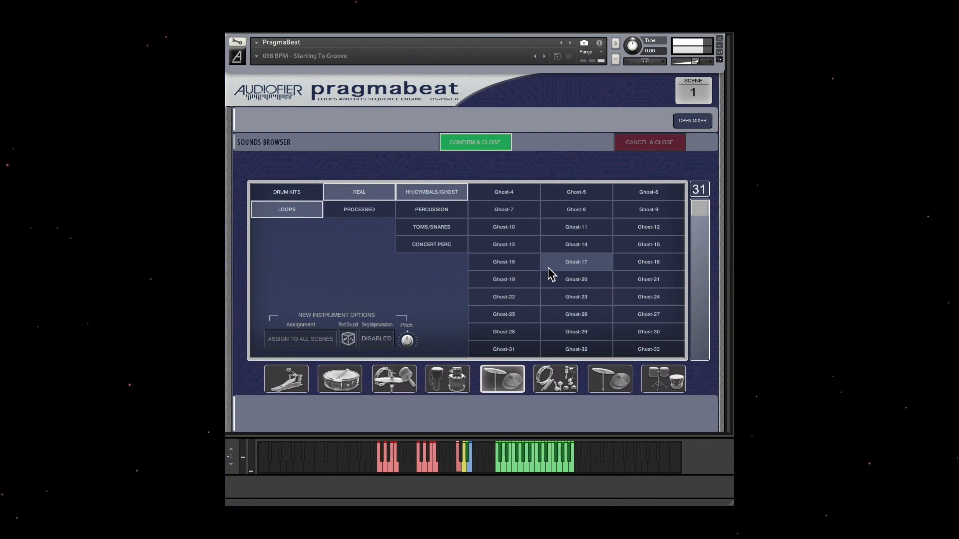
{"action": "left_click", "coordinate": [515, 287]}
{"action": "left_click", "coordinate": [518, 215]}
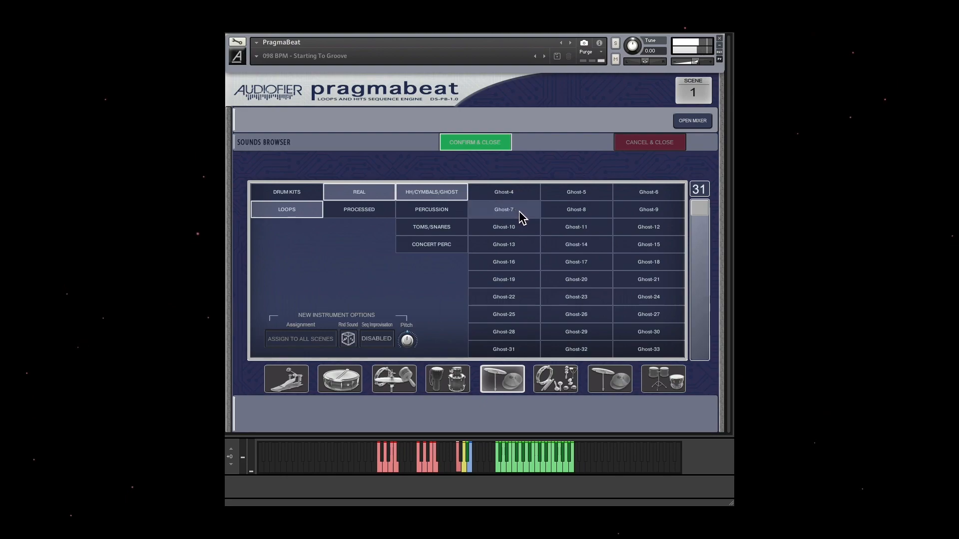
Step: Load the Ghost-8 loop into lane A, confirm the choice, and set the lane's division to 1/4
{"action": "left_click", "coordinate": [573, 216]}
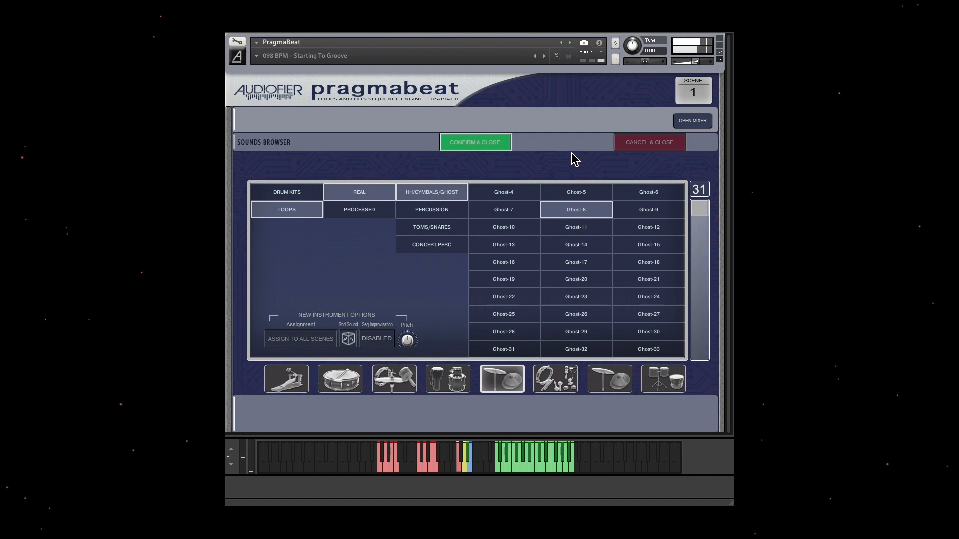
{"action": "left_click", "coordinate": [475, 142]}
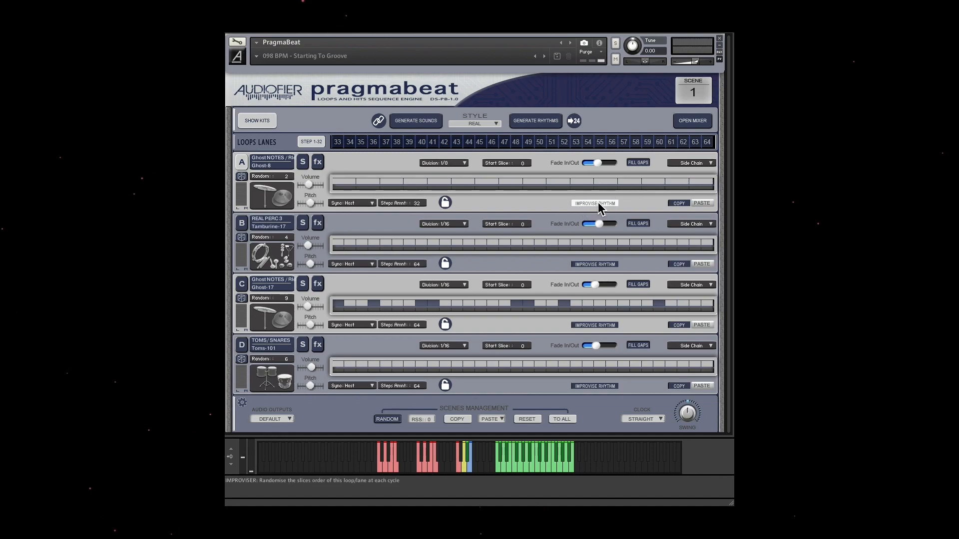
{"action": "left_click", "coordinate": [457, 164]}
{"action": "left_click", "coordinate": [460, 190]}
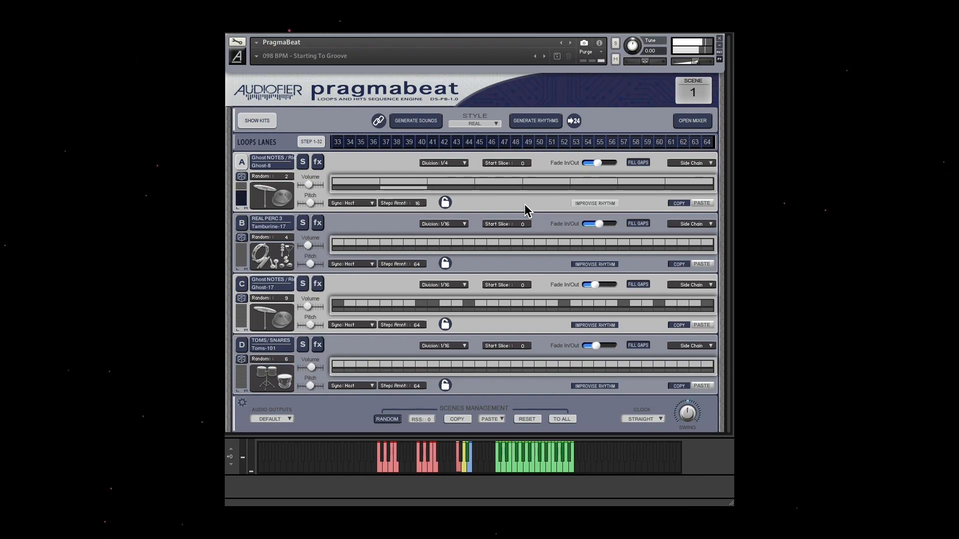
Step: Lower loop lane A's volume slightly and set its mixer pan to 3 R
{"action": "left_click", "coordinate": [311, 190]}
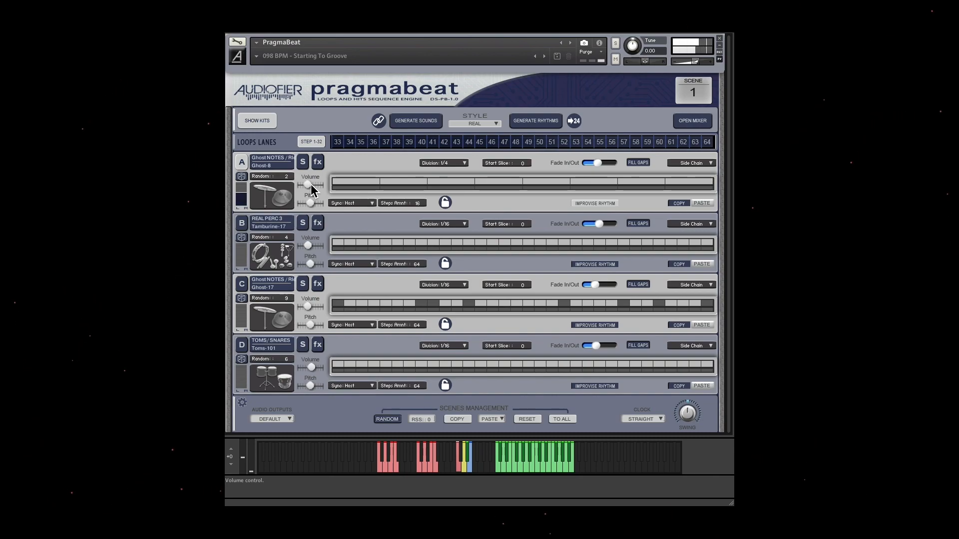
{"action": "left_click", "coordinate": [693, 120]}
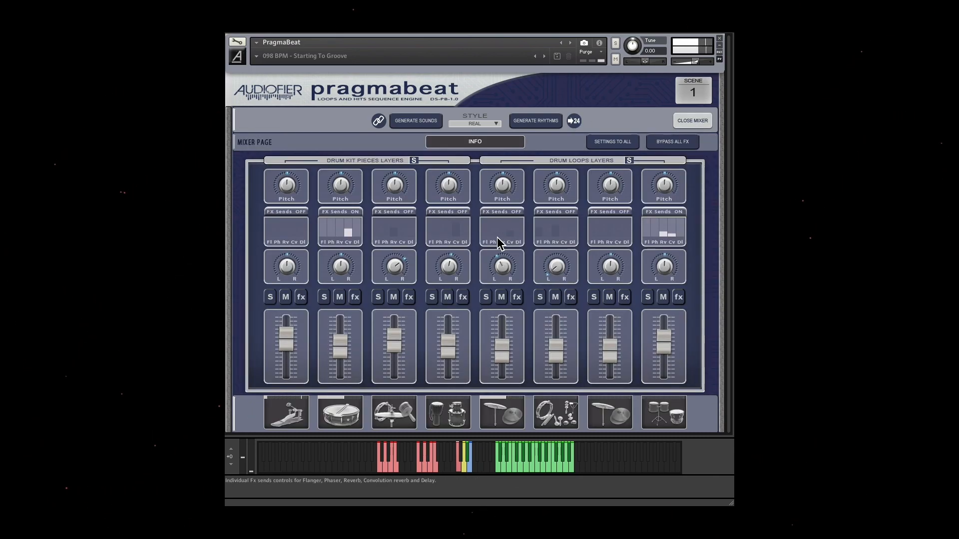
{"action": "left_click", "coordinate": [507, 259]}
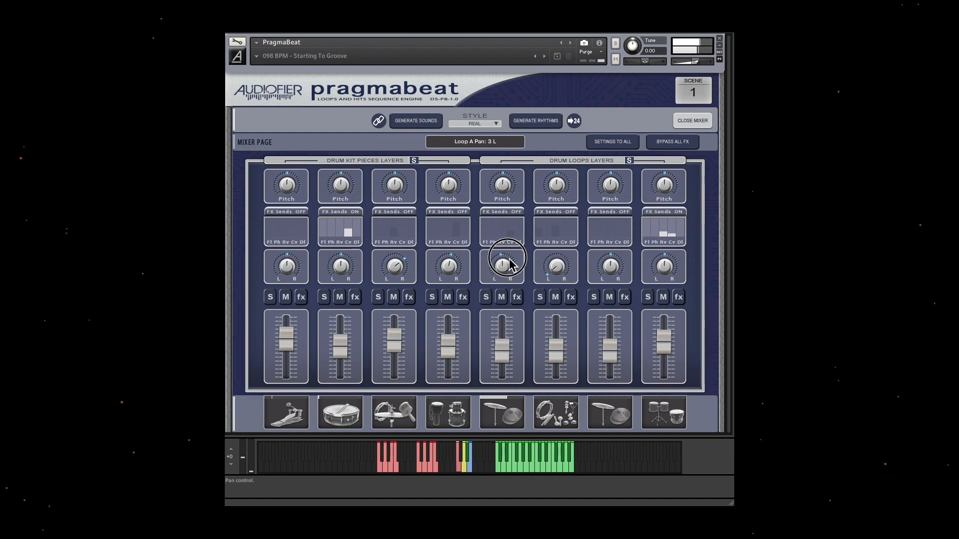
{"action": "left_click_drag", "start_coordinate": [504, 264], "coordinate": [517, 260]}
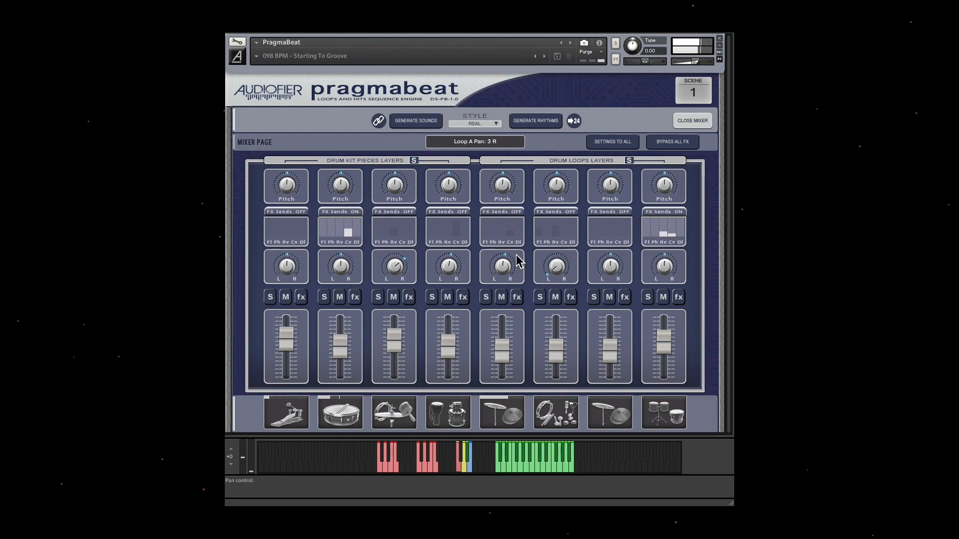
{"action": "left_click", "coordinate": [694, 120]}
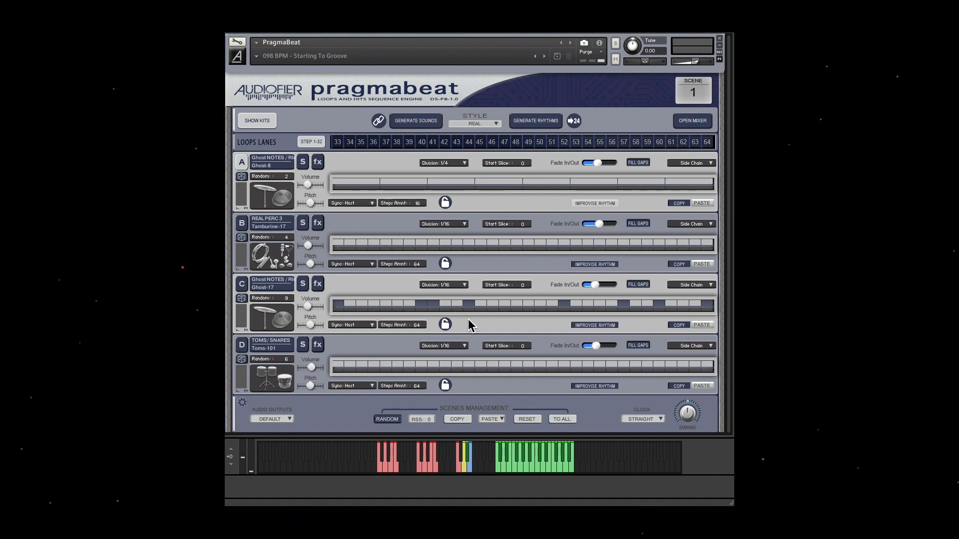
Step: Reveal the keyswitch and additional volume options and make the additional keyswitches visible
{"action": "left_click", "coordinate": [243, 404]}
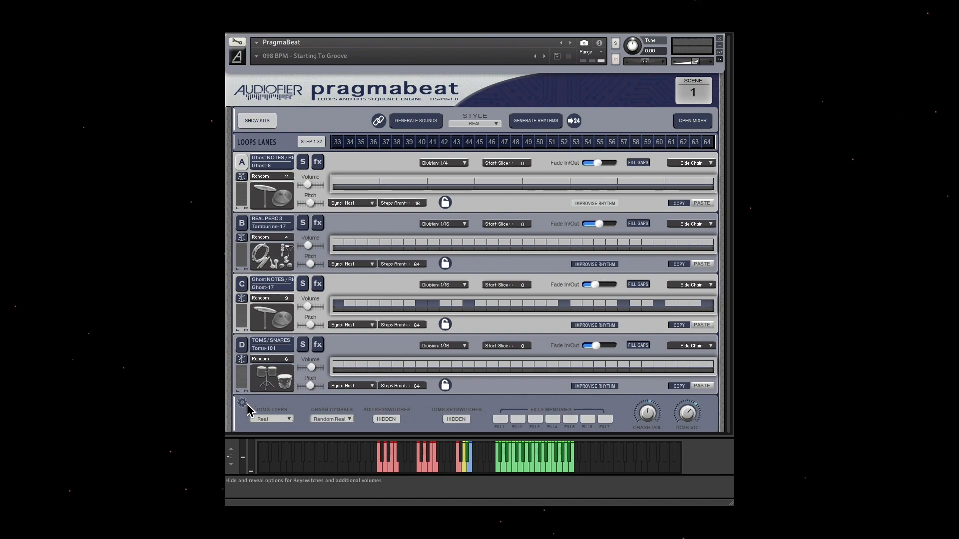
{"action": "left_click", "coordinate": [241, 405]}
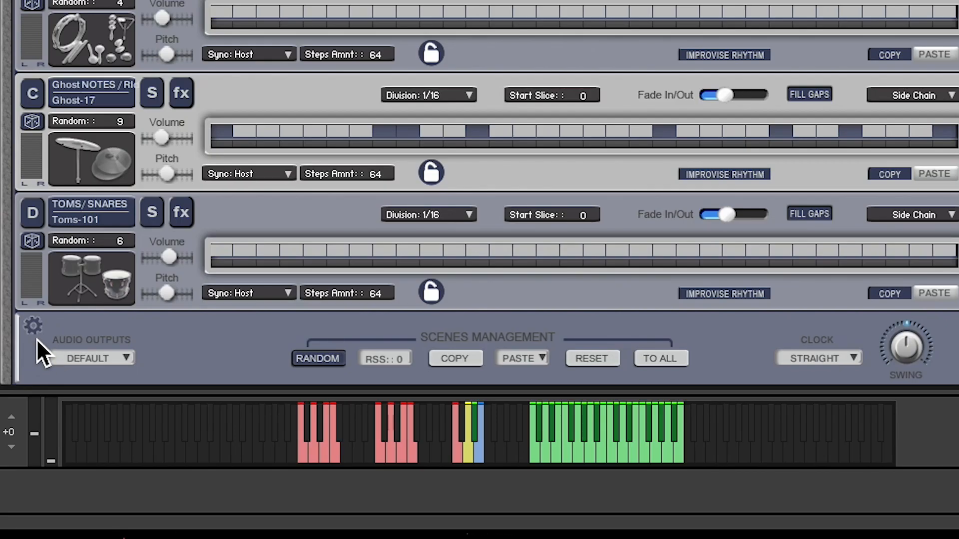
{"action": "left_click", "coordinate": [38, 326]}
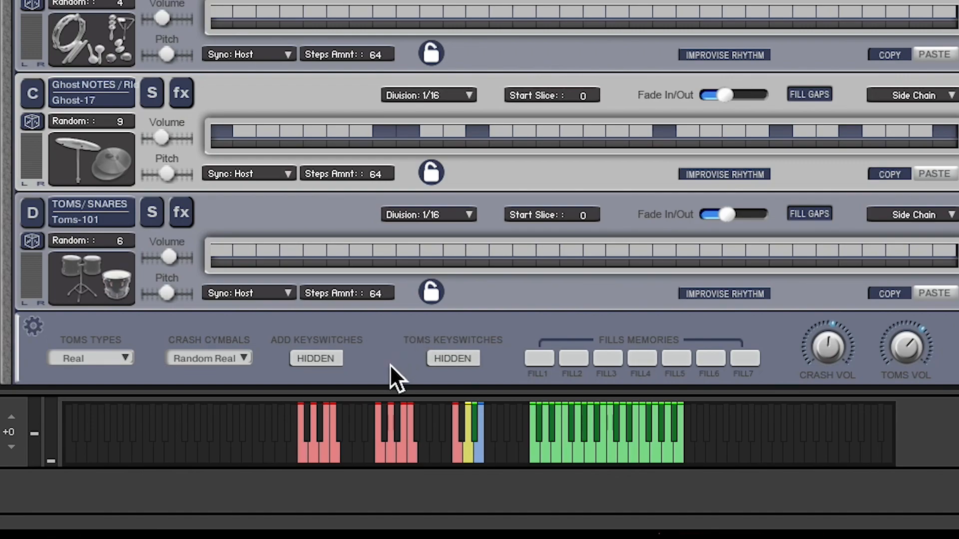
{"action": "left_click", "coordinate": [315, 359]}
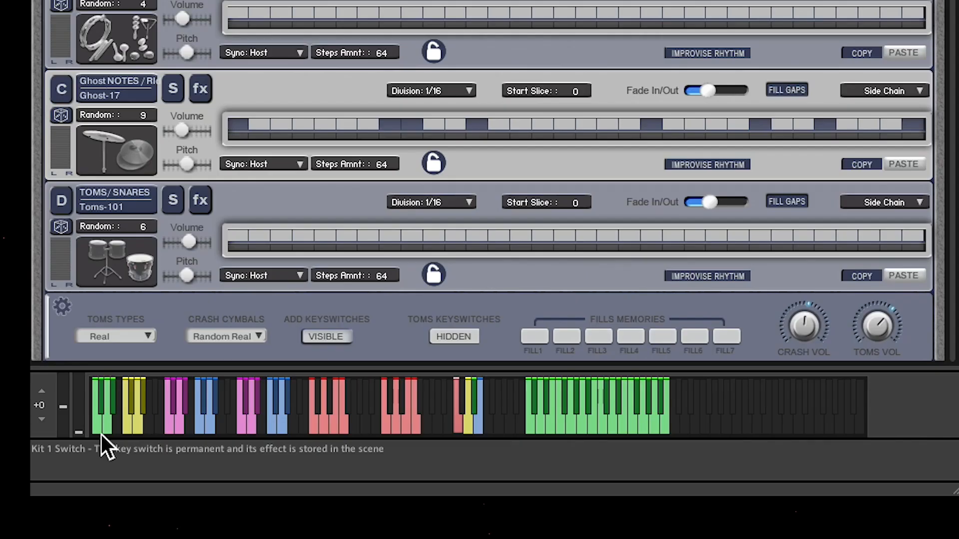
Step: Try the Kit 1 Switch keyswitch and view the kit sequences before returning to the loop lanes
{"action": "left_click", "coordinate": [262, 470]}
{"action": "left_click", "coordinate": [105, 404]}
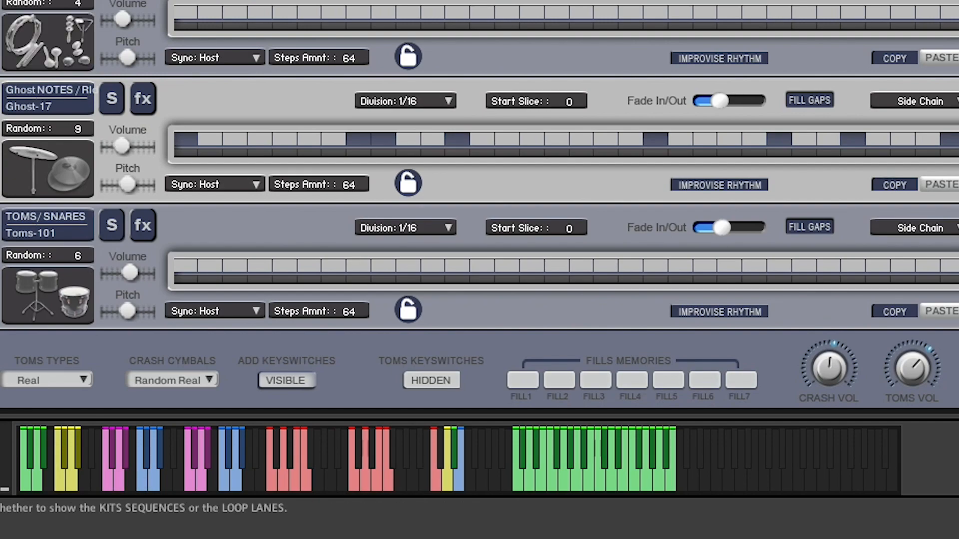
{"action": "left_click", "coordinate": [255, 120]}
{"action": "left_click", "coordinate": [251, 115]}
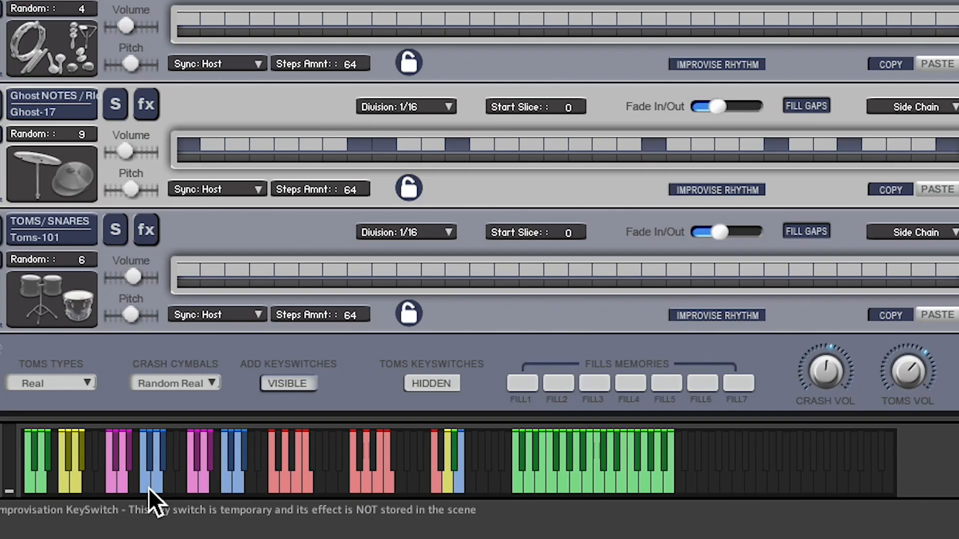
Step: Trigger the Loop A Improvisation keyswitch repeatedly to improvise lane A's rhythm during playback
{"action": "left_click", "coordinate": [148, 487]}
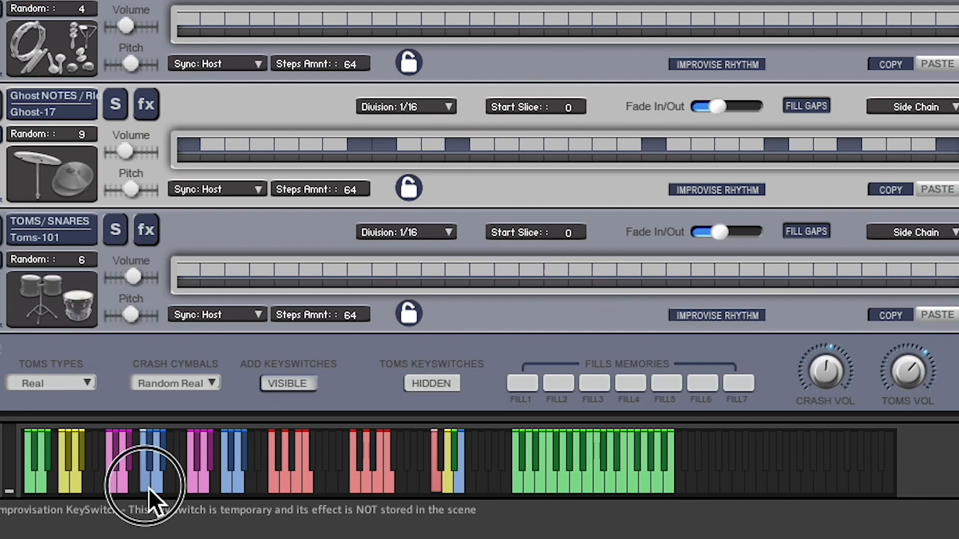
{"action": "left_click", "coordinate": [149, 488]}
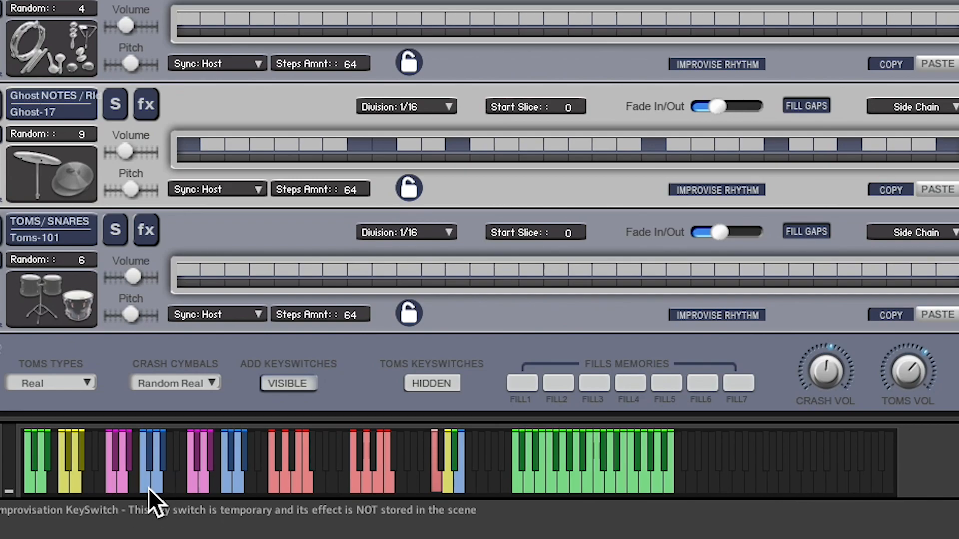
{"action": "left_click", "coordinate": [149, 487]}
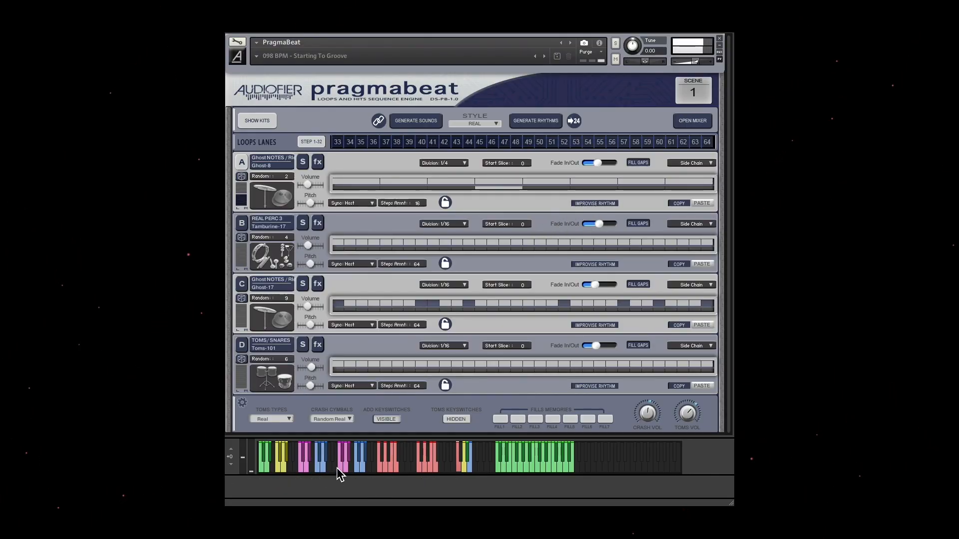
{"action": "left_click", "coordinate": [319, 471]}
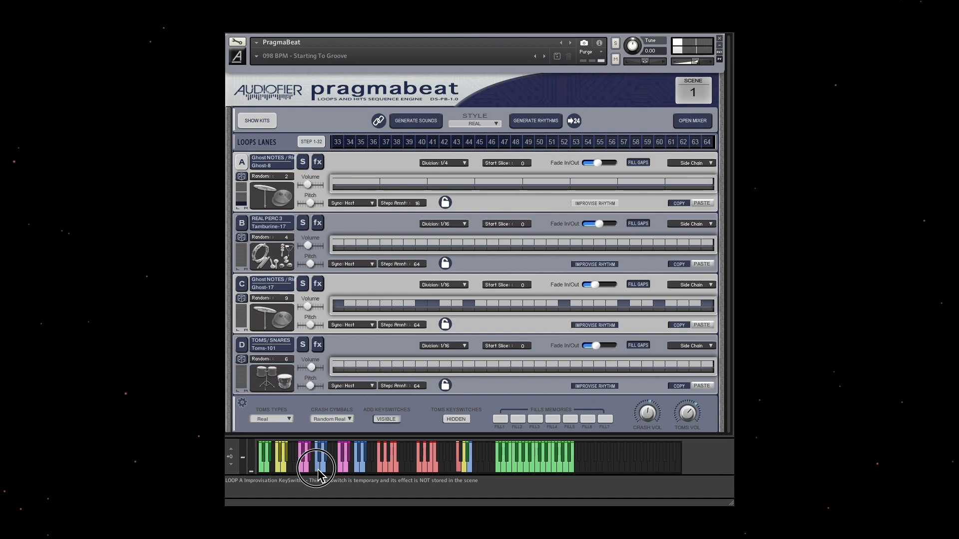
{"action": "left_click", "coordinate": [319, 470]}
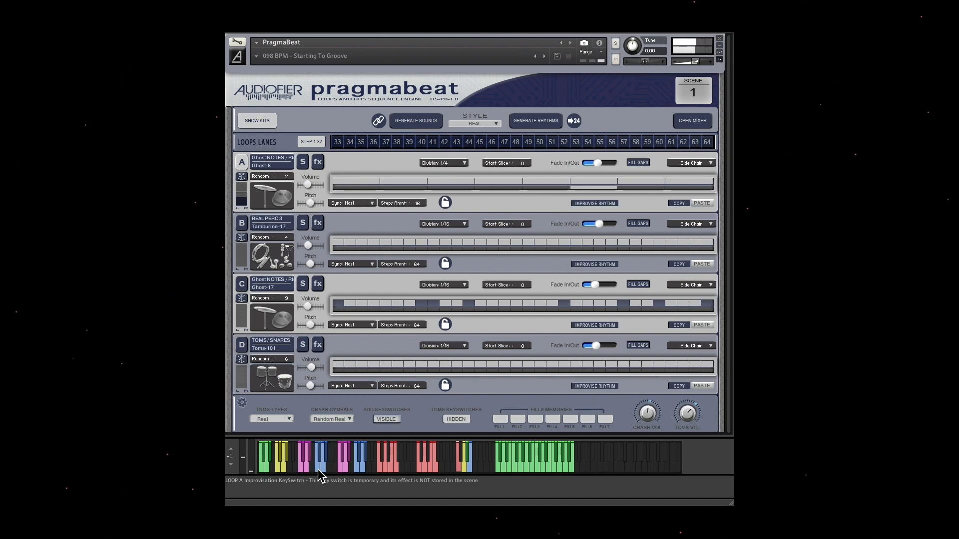
{"action": "left_click", "coordinate": [318, 471]}
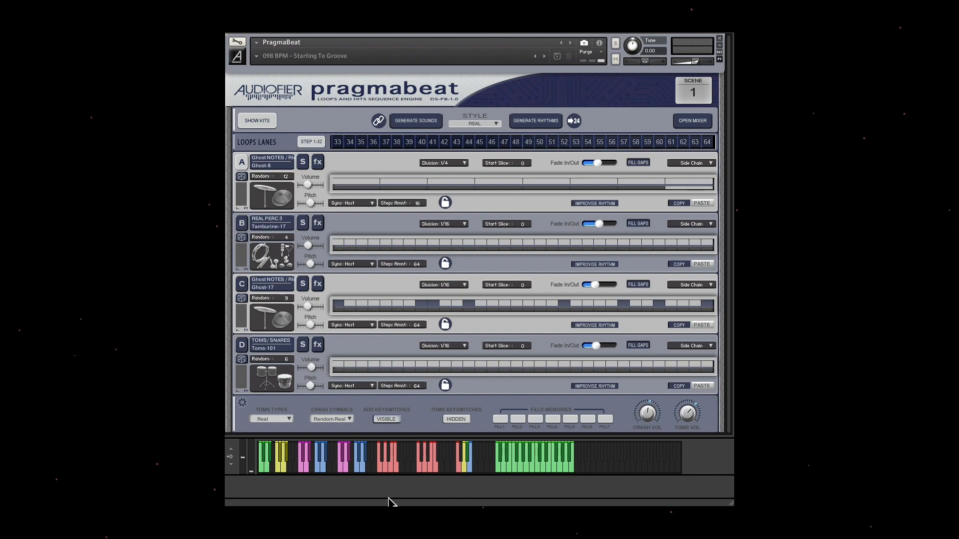
Step: Trigger the Loop A Sound Randomisation keyswitch repeatedly to vary lane A's sound during playback
{"action": "left_click", "coordinate": [358, 470]}
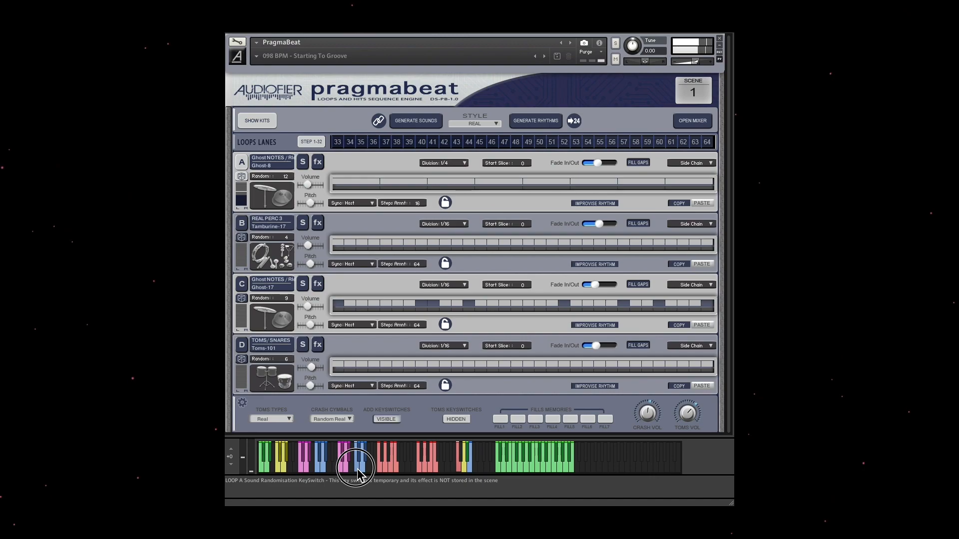
{"action": "left_click", "coordinate": [358, 470]}
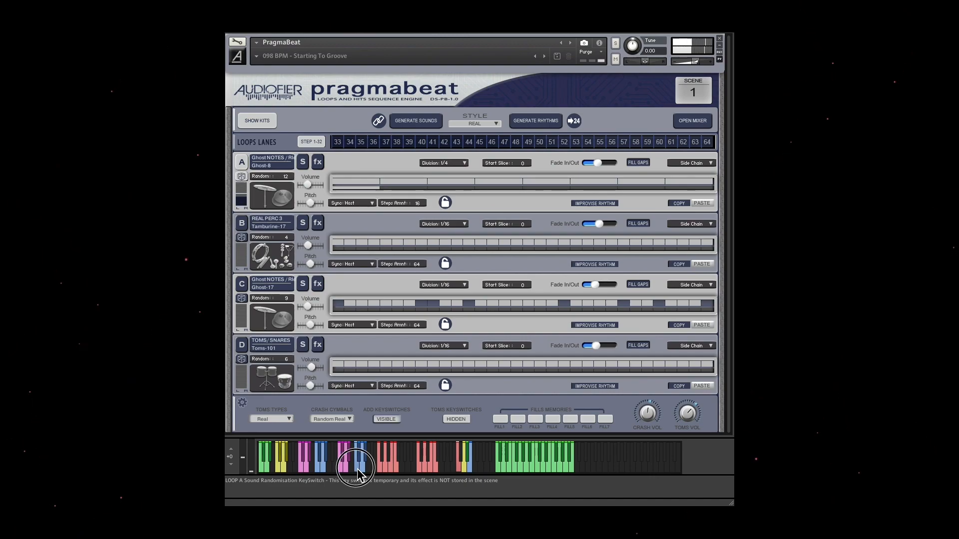
{"action": "left_click", "coordinate": [358, 471]}
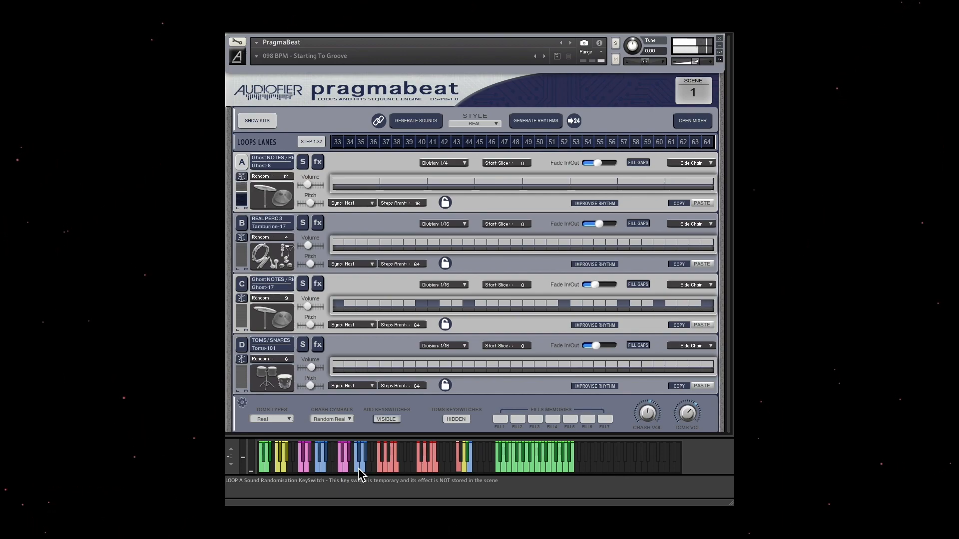
{"action": "left_click", "coordinate": [359, 471]}
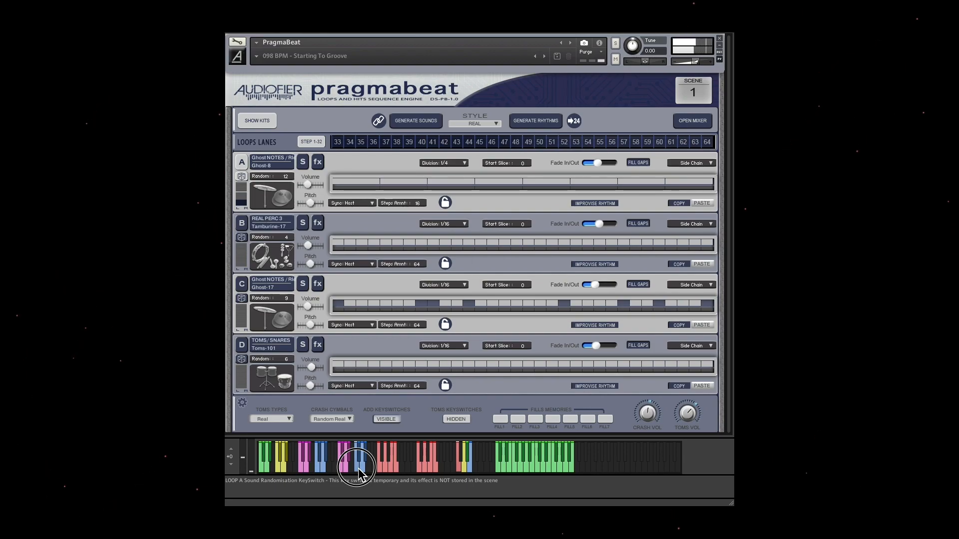
Step: Randomise lane A's sound twice more with its Sound Randomisation keyswitch
{"action": "left_click", "coordinate": [358, 469]}
{"action": "left_click", "coordinate": [359, 470]}
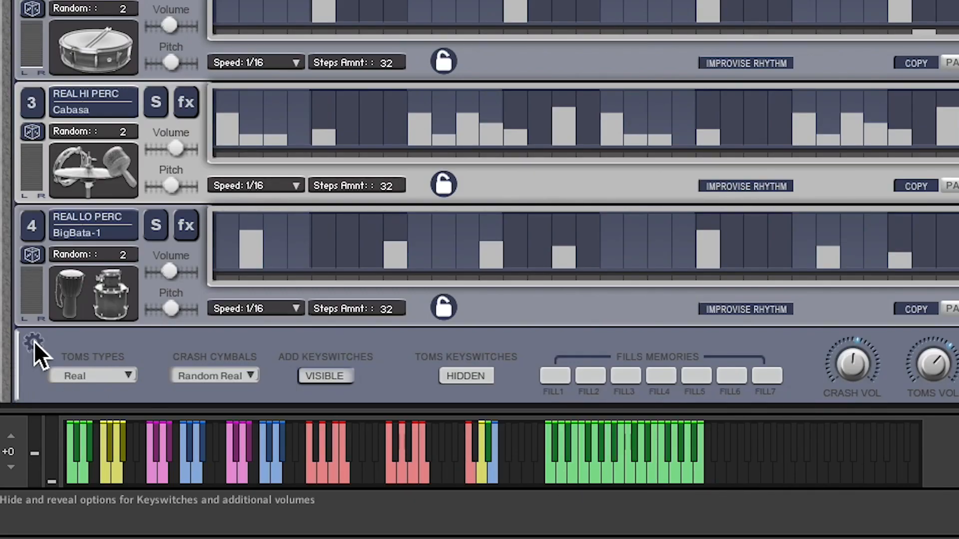
Step: Return to the scenes management options, copy scene 1 and paste all of its settings into scene 3
{"action": "left_click", "coordinate": [34, 341]}
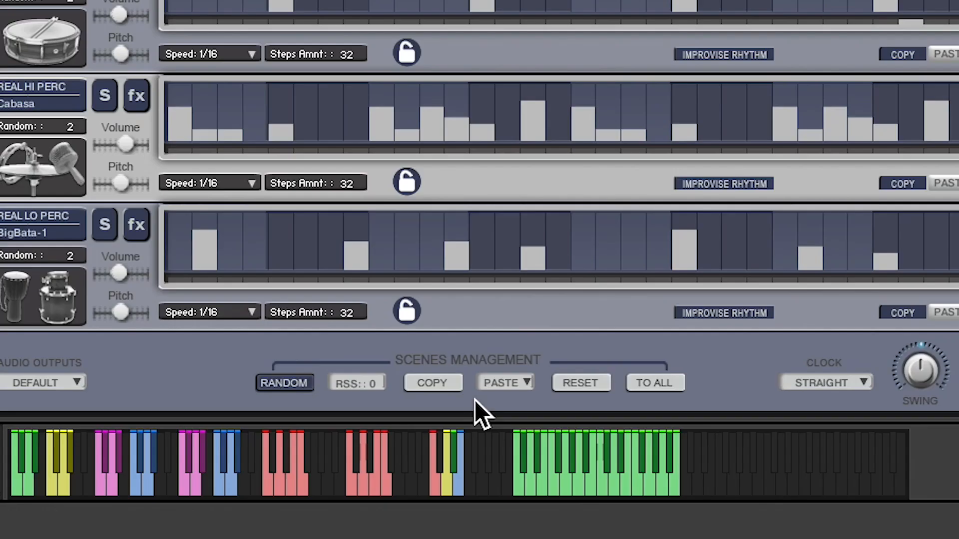
{"action": "left_click", "coordinate": [459, 421]}
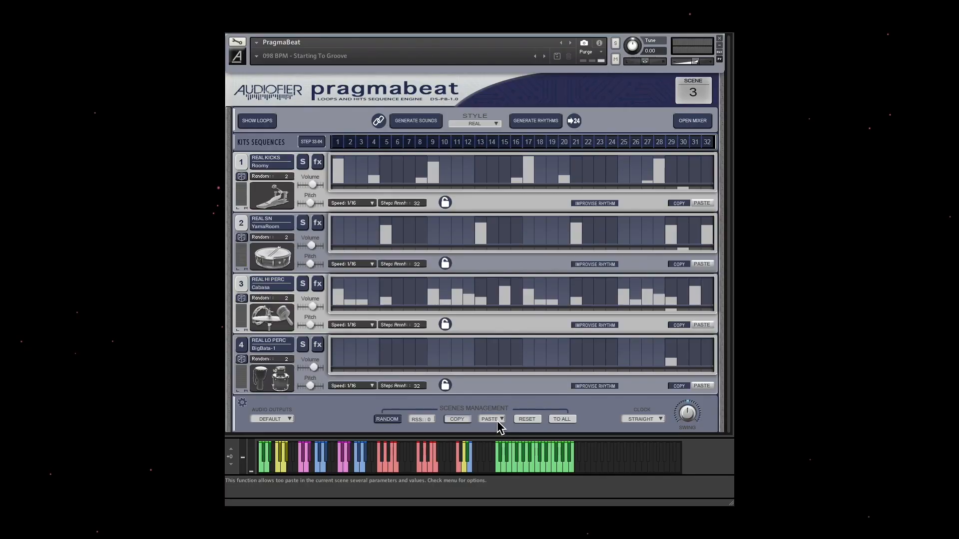
{"action": "left_click", "coordinate": [498, 422]}
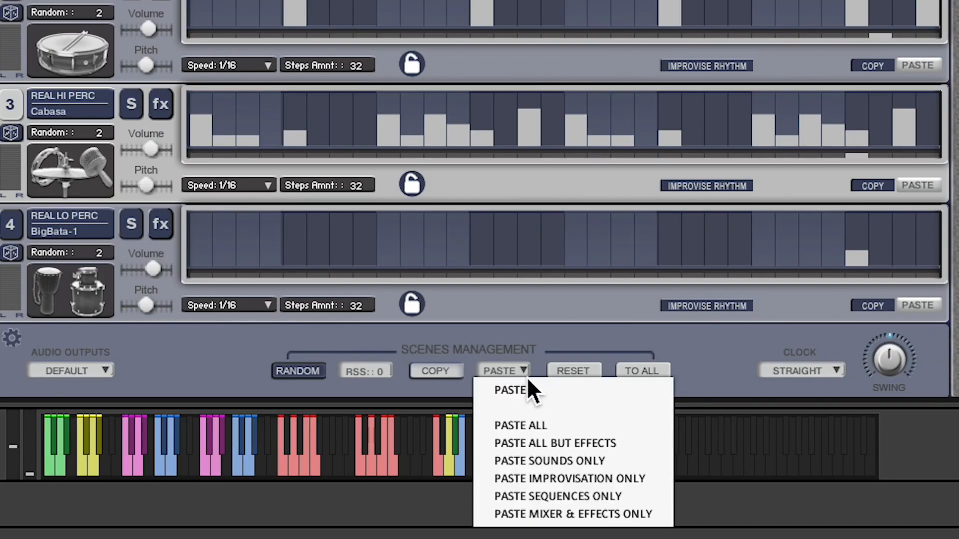
{"action": "left_click", "coordinate": [537, 425]}
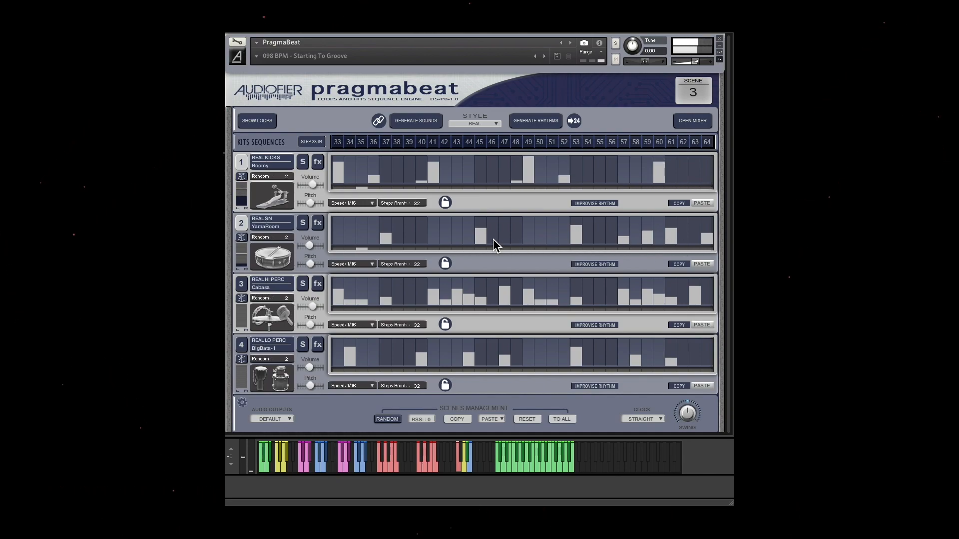
Step: In scene 3, replace the snare hit at step 37 with hits at 36 and 39, and move the kick from step 36 to 37
{"action": "left_click", "coordinate": [377, 238]}
{"action": "left_click", "coordinate": [409, 231]}
{"action": "left_click_drag", "start_coordinate": [387, 231], "coordinate": [381, 270]}
{"action": "left_click", "coordinate": [387, 164]}
{"action": "left_click_drag", "start_coordinate": [376, 177], "coordinate": [379, 217]}
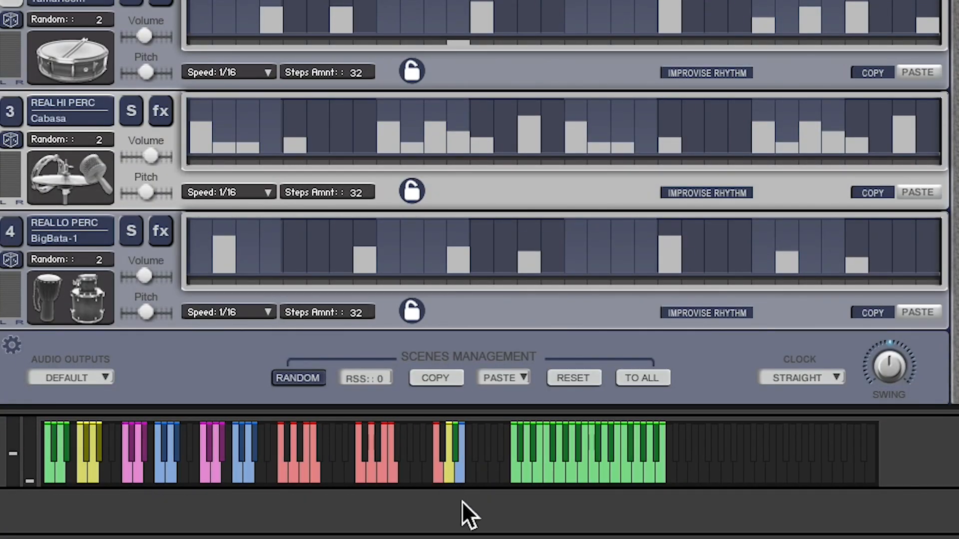
Step: Switch back to scene 1 with the scene keyswitches during playback
{"action": "left_click", "coordinate": [529, 472]}
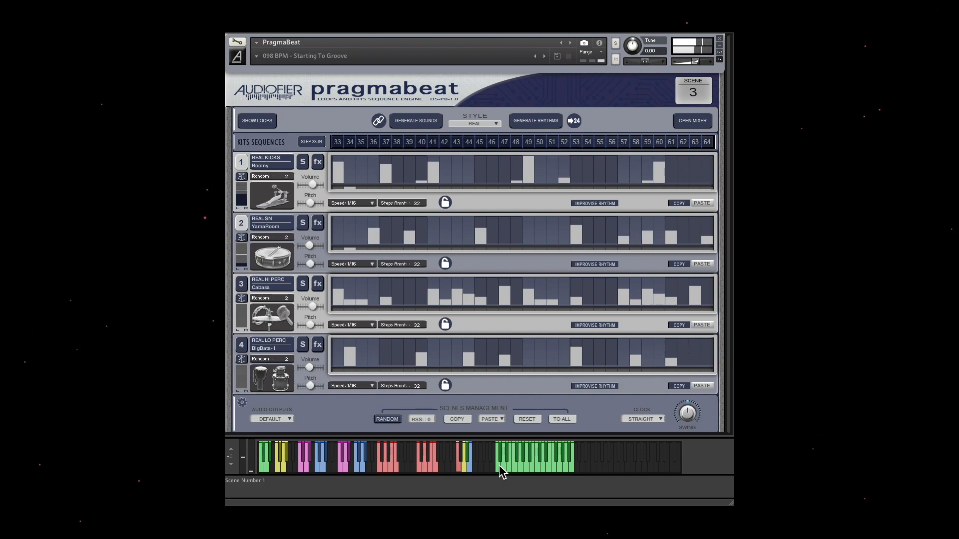
{"action": "left_click", "coordinate": [499, 466]}
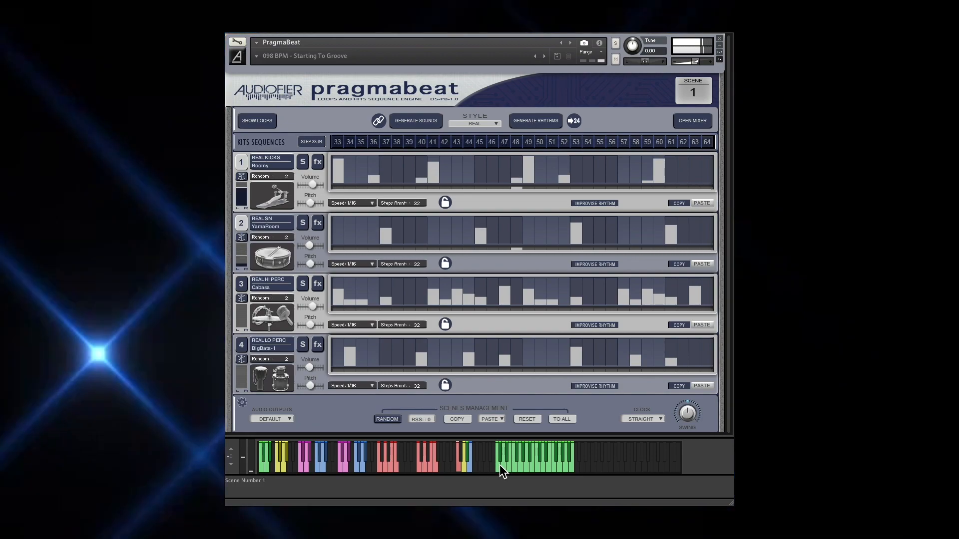
{"action": "left_click", "coordinate": [499, 466]}
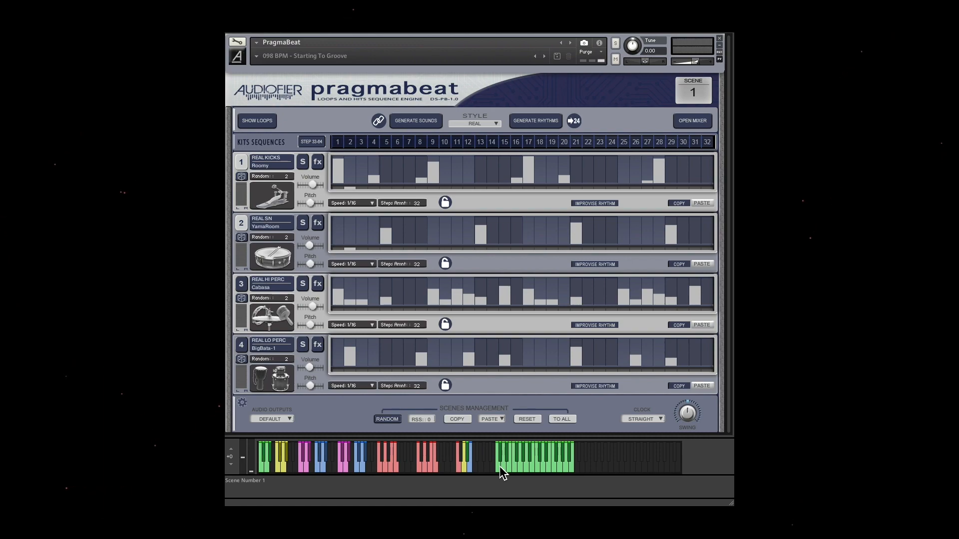
Step: Toggle the keyswitch and additional volume options, leaving them revealed
{"action": "left_click", "coordinate": [242, 403]}
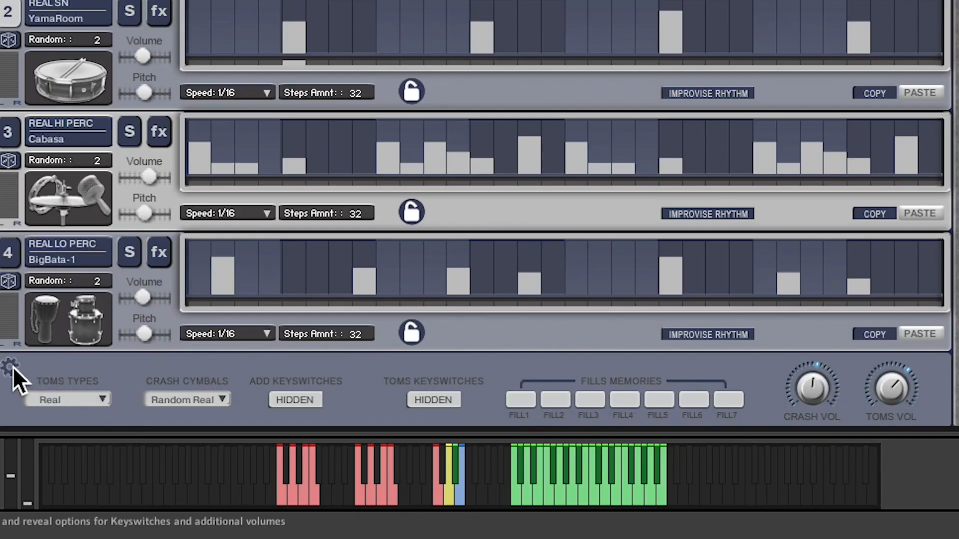
{"action": "left_click", "coordinate": [243, 402]}
{"action": "left_click", "coordinate": [242, 403]}
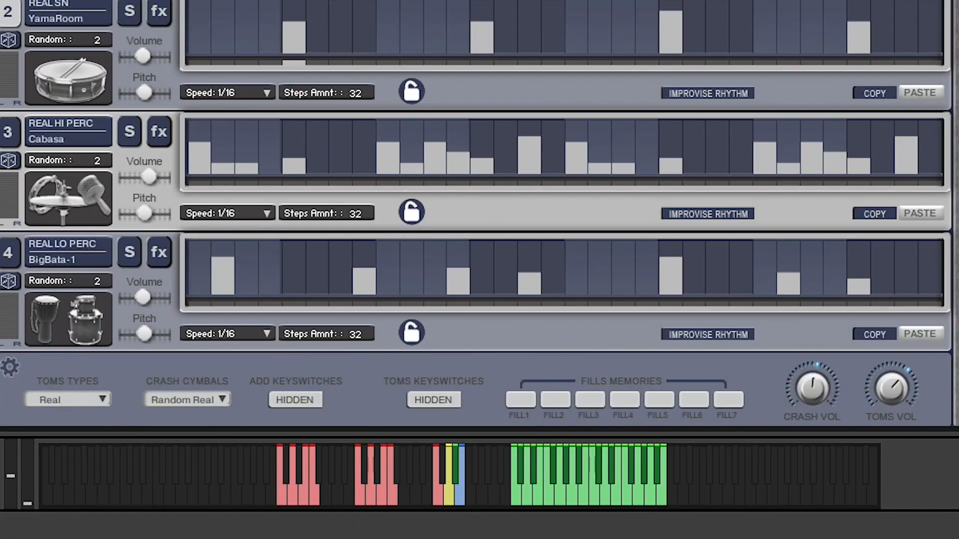
{"action": "left_click", "coordinate": [20, 371]}
{"action": "left_click", "coordinate": [14, 366]}
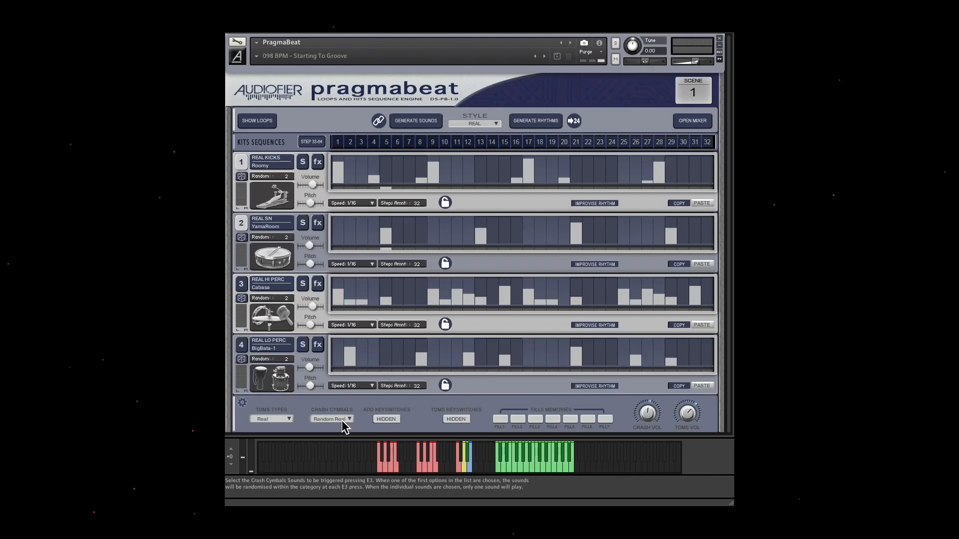
Step: Try Crash 3 from the real crashes as the crash cymbal sound and restore the Random Real selection
{"action": "left_click", "coordinate": [342, 422]}
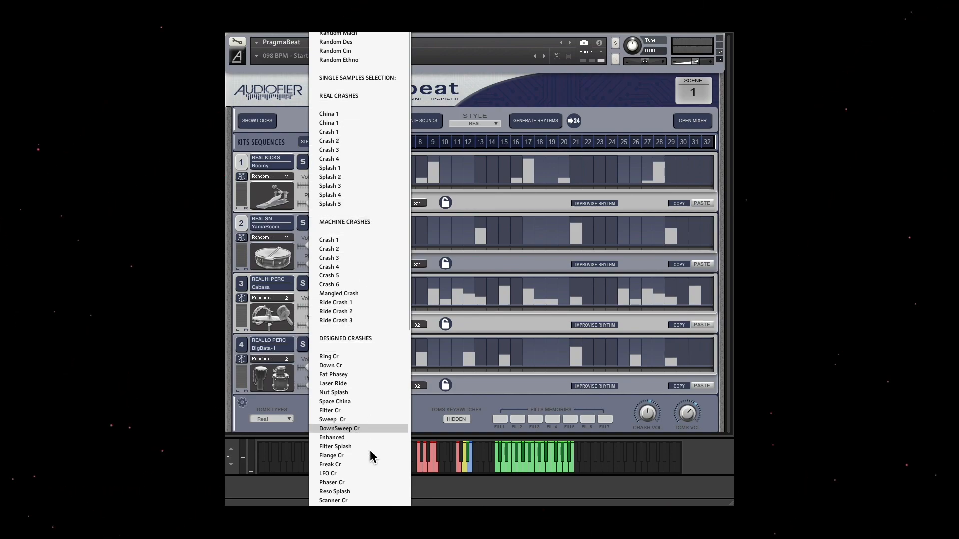
{"action": "scroll", "coordinate": [359, 436], "scroll_direction": "down", "scroll_amount": 5}
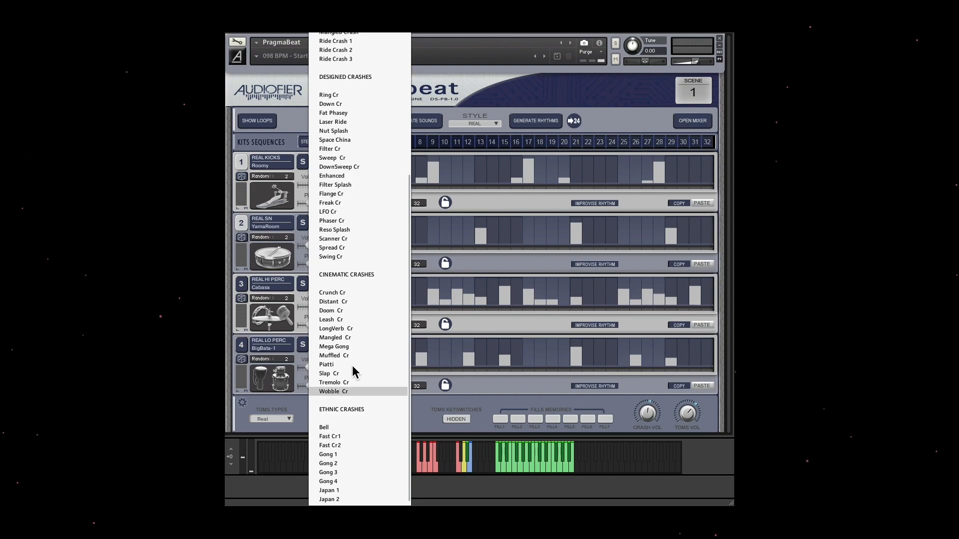
{"action": "scroll", "coordinate": [361, 340], "scroll_direction": "up", "scroll_amount": 4}
{"action": "scroll", "coordinate": [357, 351], "scroll_direction": "up", "scroll_amount": 1}
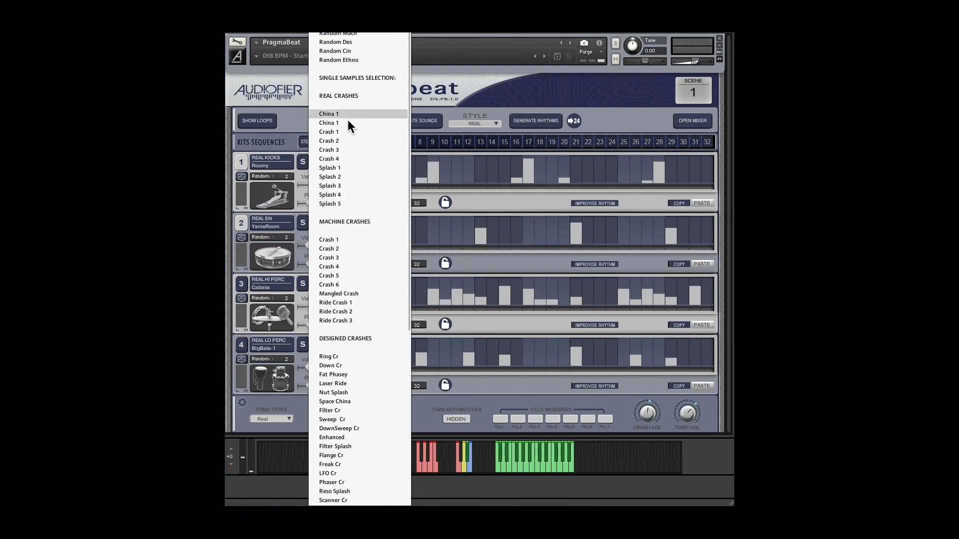
{"action": "left_click", "coordinate": [337, 150]}
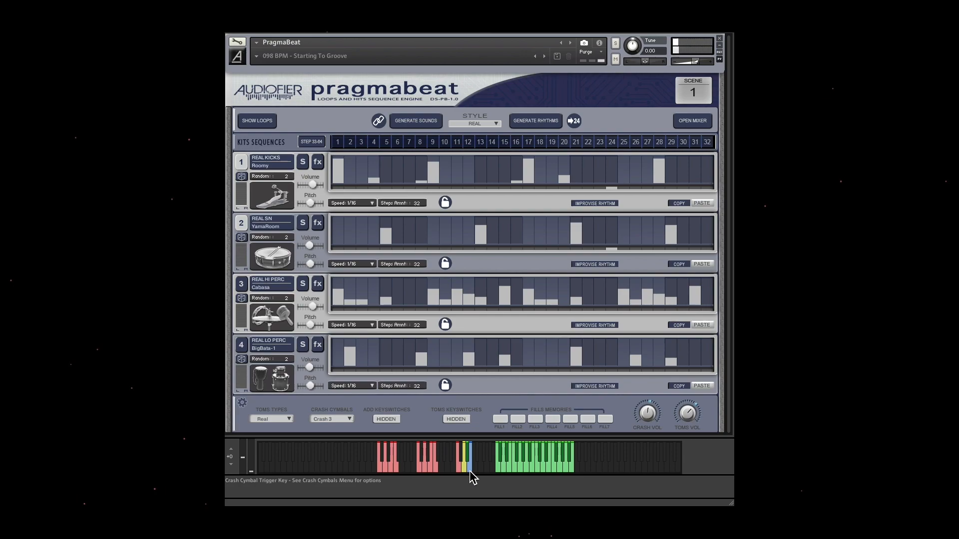
{"action": "left_click", "coordinate": [336, 419]}
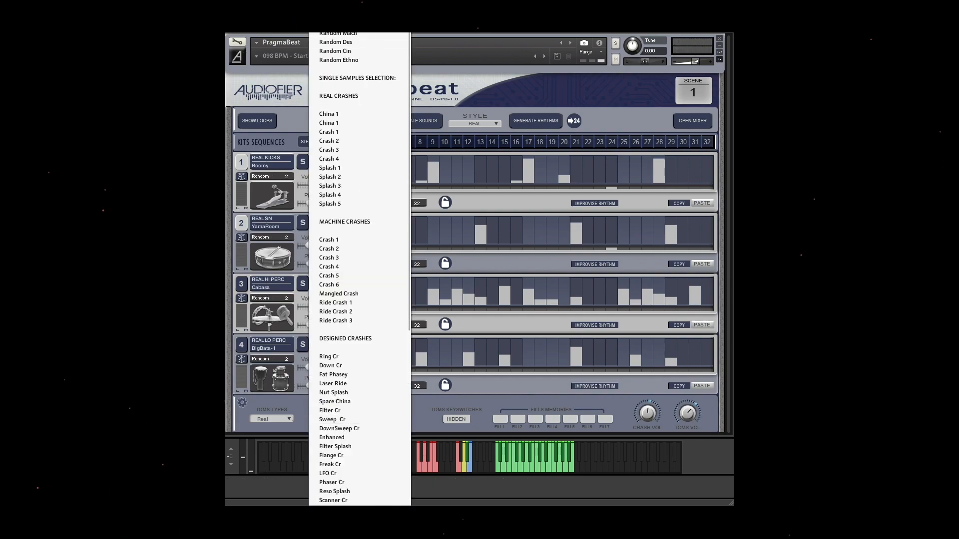
{"action": "left_click", "coordinate": [351, 26]}
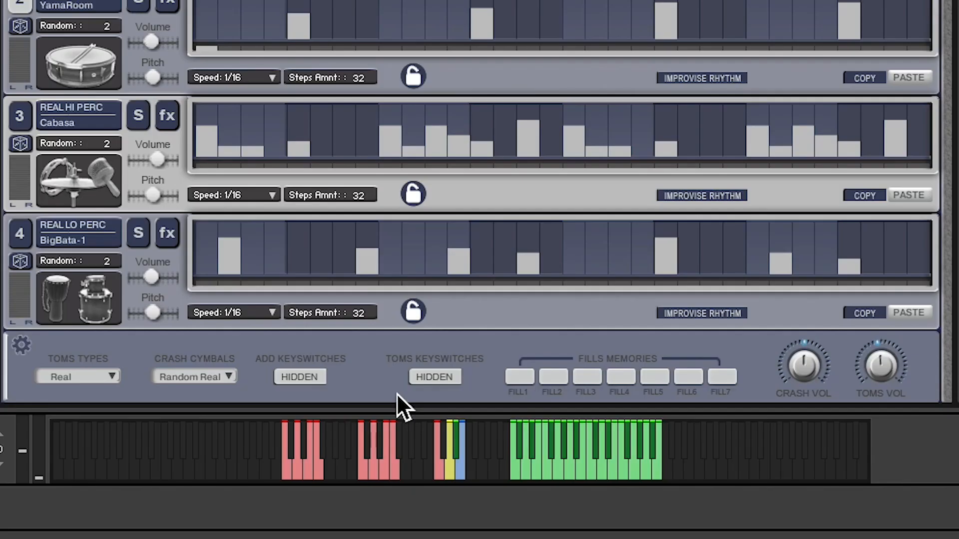
Step: Make the toms keyswitches visible and store the generated fill in the Fill1 memory
{"action": "left_click", "coordinate": [426, 380]}
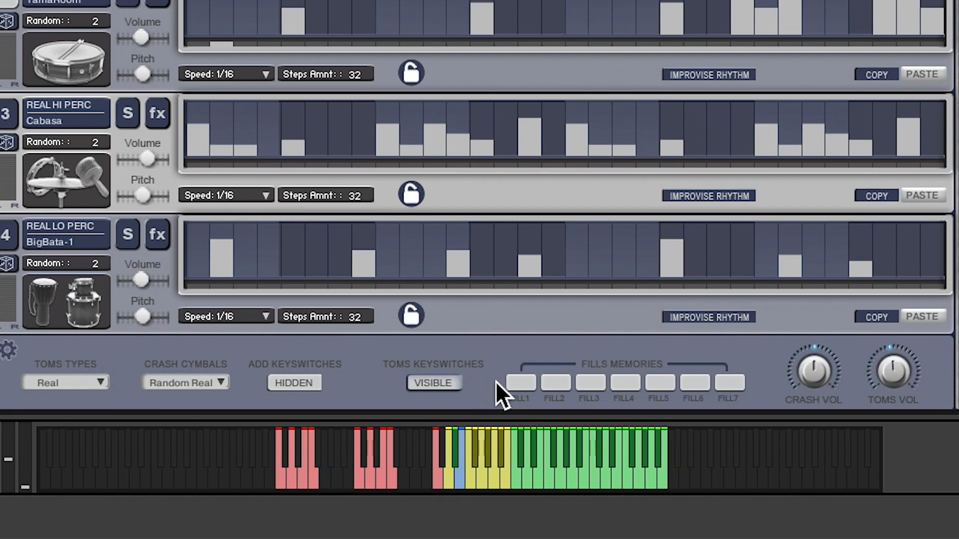
{"action": "mouse_move", "coordinate": [500, 421]}
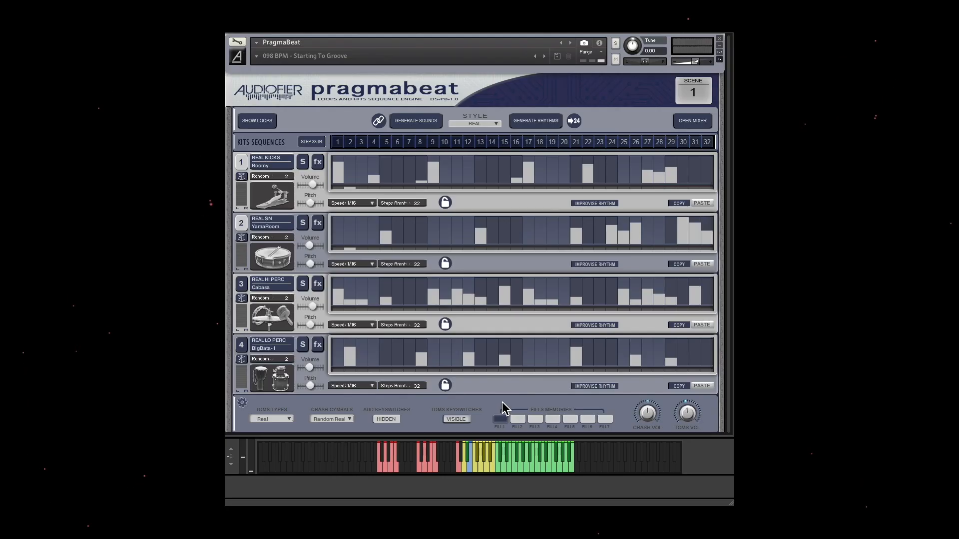
Step: Recall the stored fill with the Fills Memory 2 keyswitch and store another generated fill in the Fill3 memory
{"action": "mouse_move", "coordinate": [480, 465]}
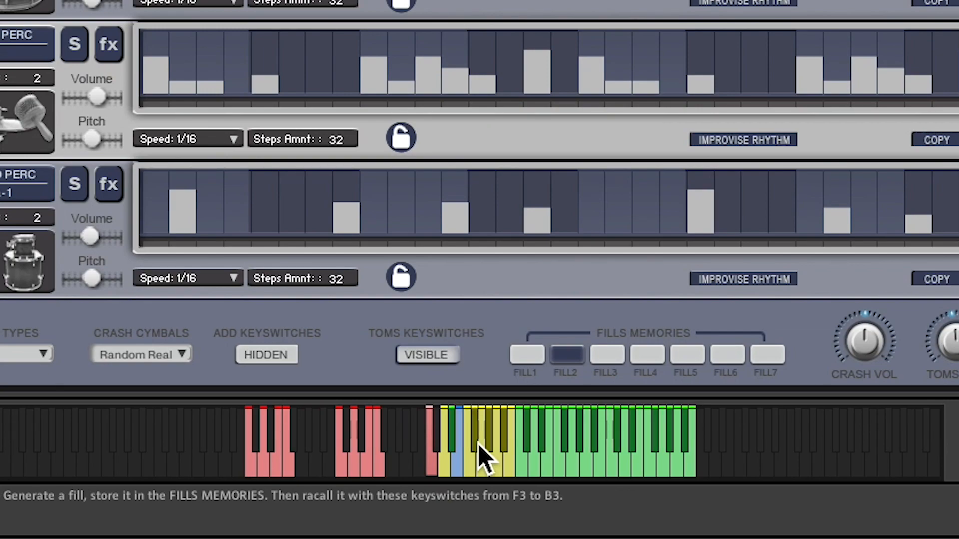
{"action": "left_click", "coordinate": [479, 446]}
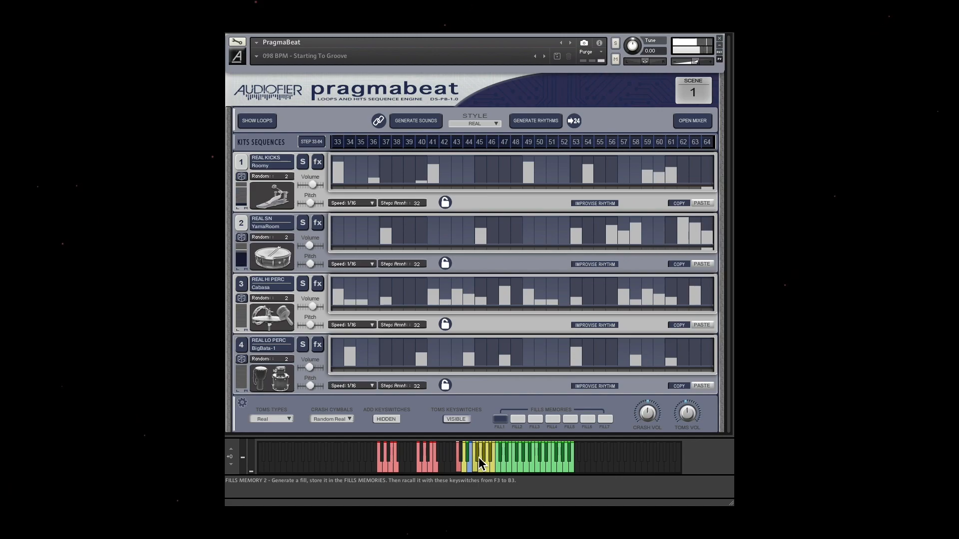
{"action": "left_click", "coordinate": [479, 462]}
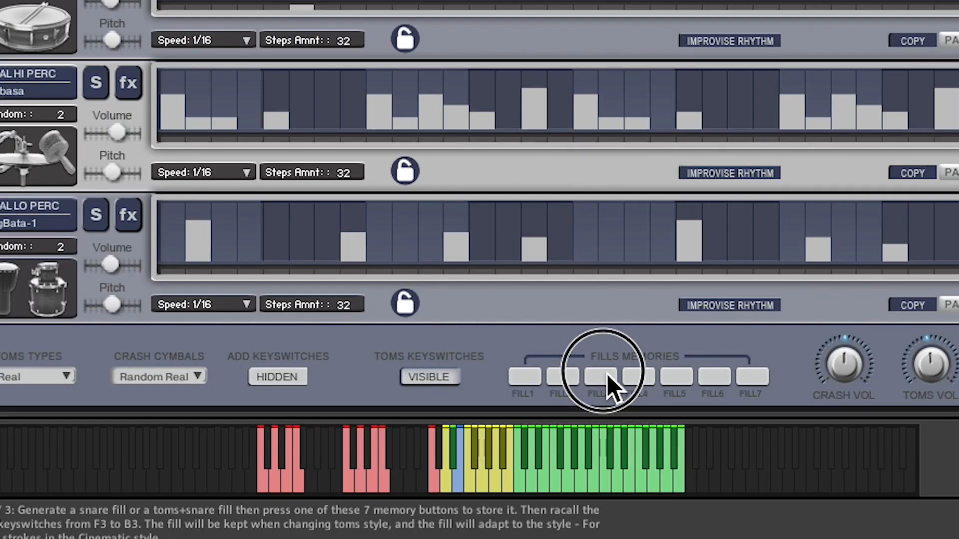
{"action": "left_click", "coordinate": [537, 422]}
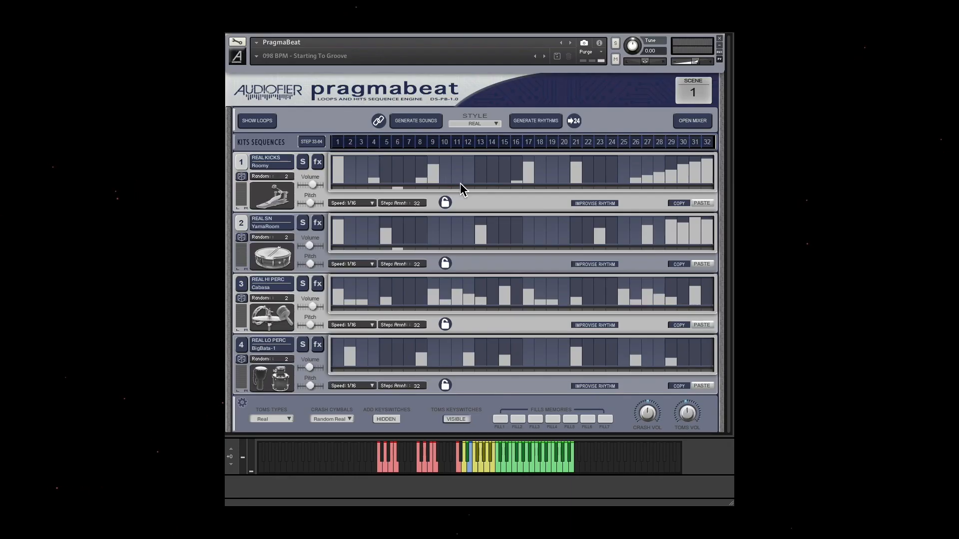
Step: Generate new sounds in the Real style and check the loop lanes before returning to the kit sequences
{"action": "left_click", "coordinate": [484, 124]}
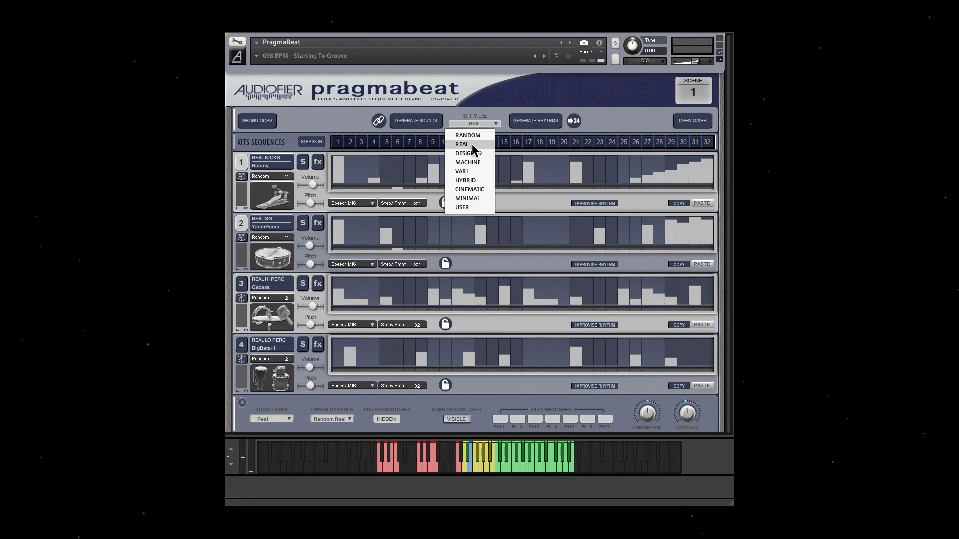
{"action": "left_click", "coordinate": [471, 145]}
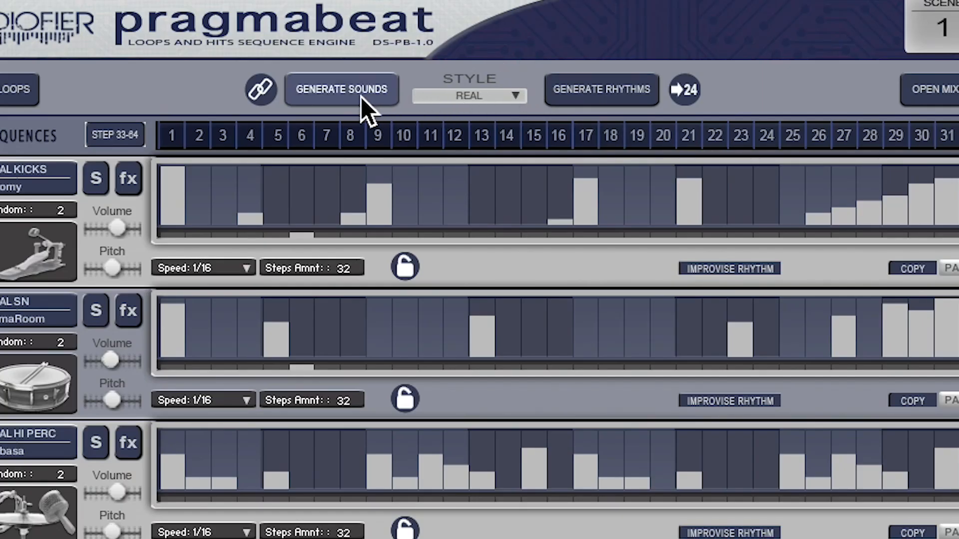
{"action": "left_click", "coordinate": [350, 95]}
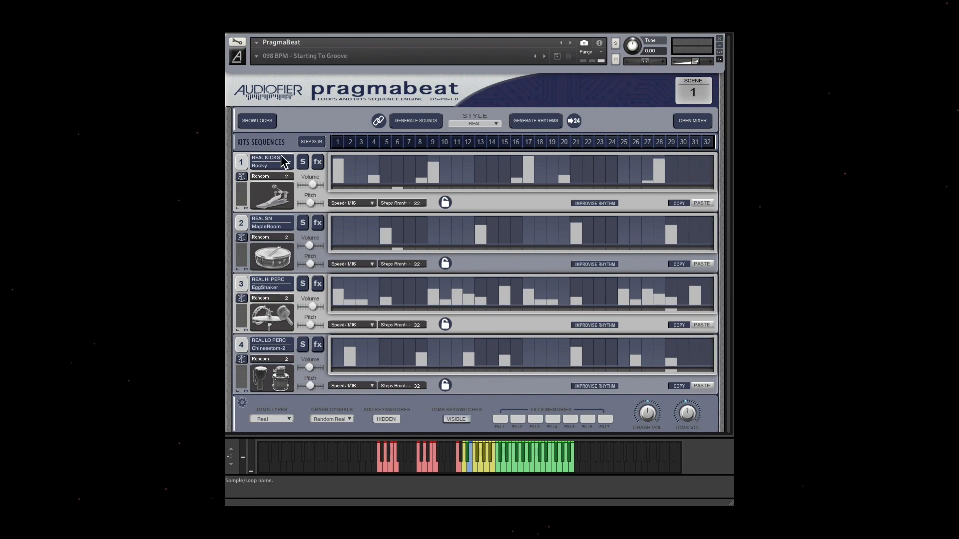
{"action": "left_click", "coordinate": [255, 120]}
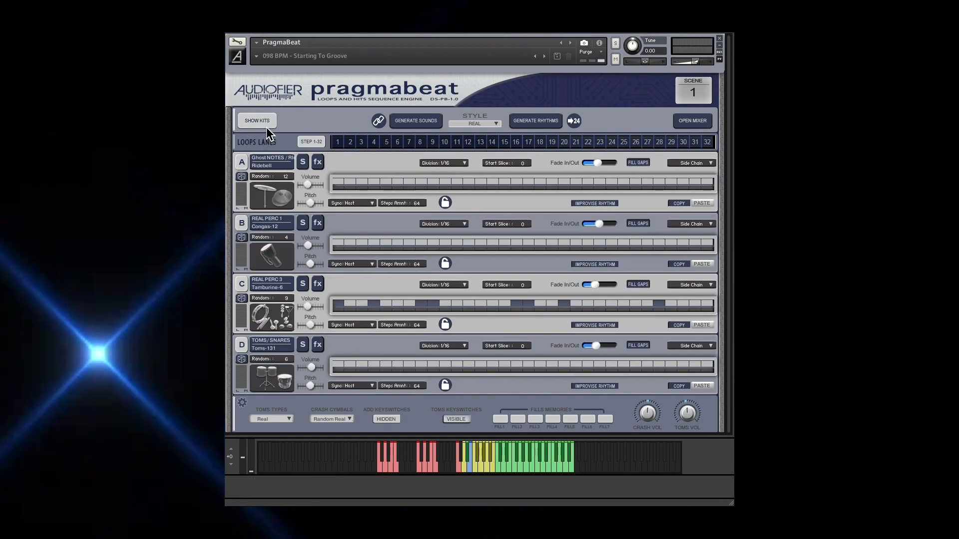
{"action": "left_click", "coordinate": [266, 125]}
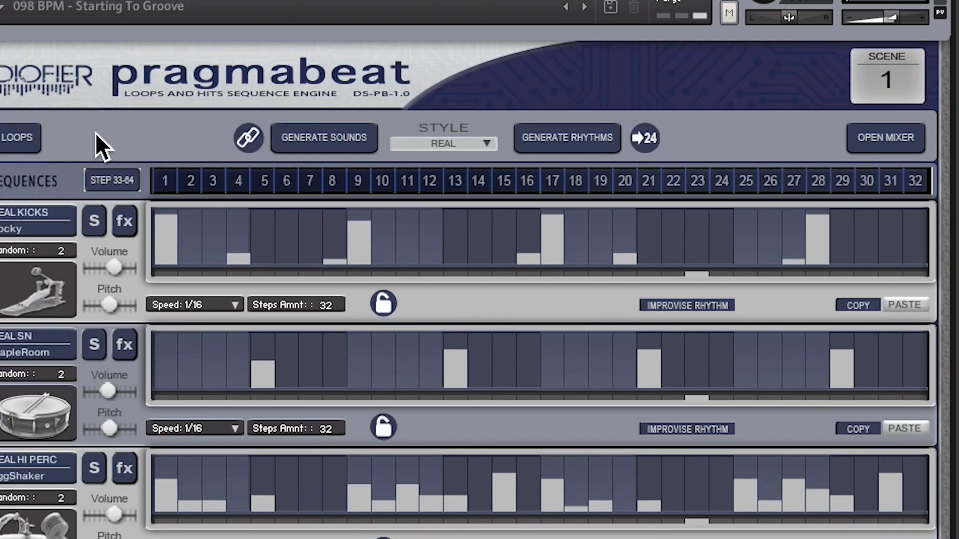
Step: Open the mixer and lower the volume faders of the fourth and third drum loop layers, soloing the fourth to check it
{"action": "left_click", "coordinate": [872, 140]}
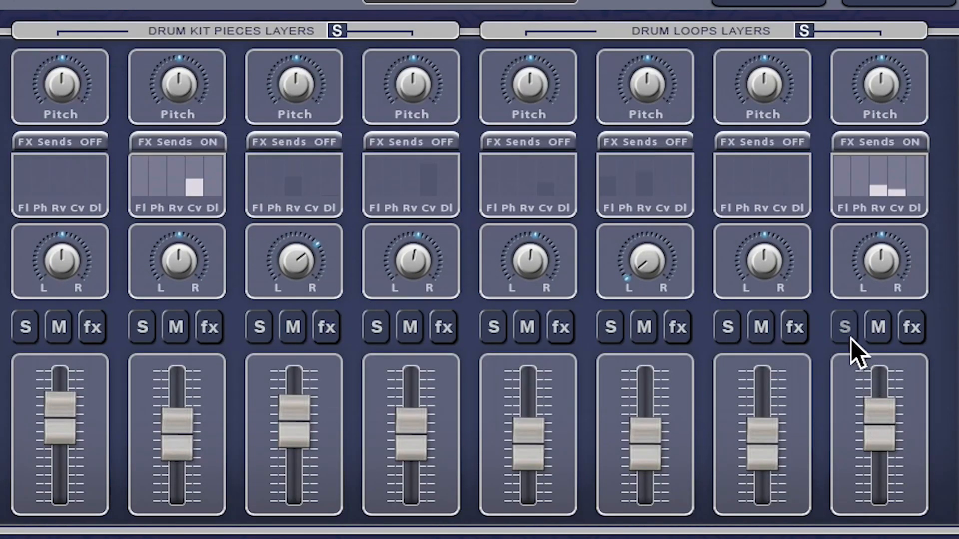
{"action": "left_click", "coordinate": [847, 331]}
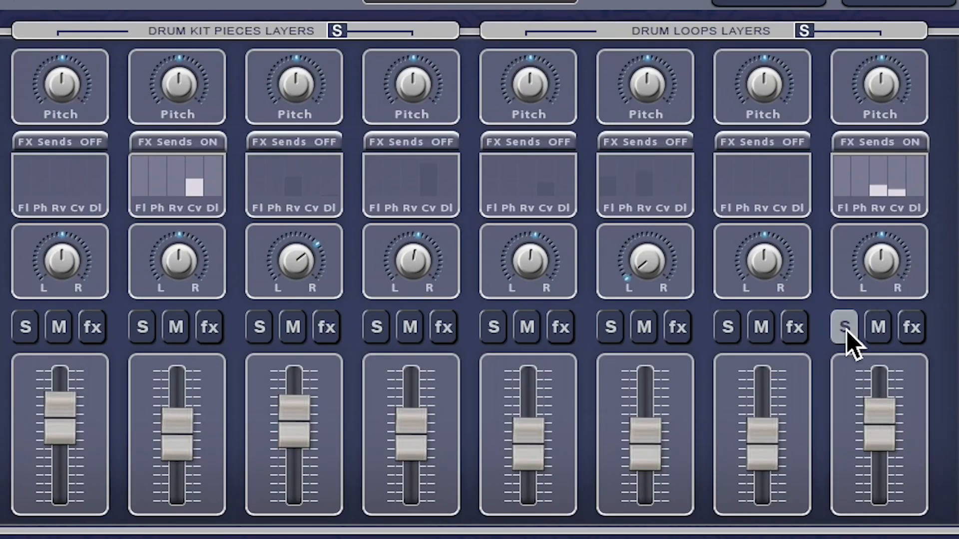
{"action": "left_click_drag", "start_coordinate": [882, 429], "coordinate": [883, 454]}
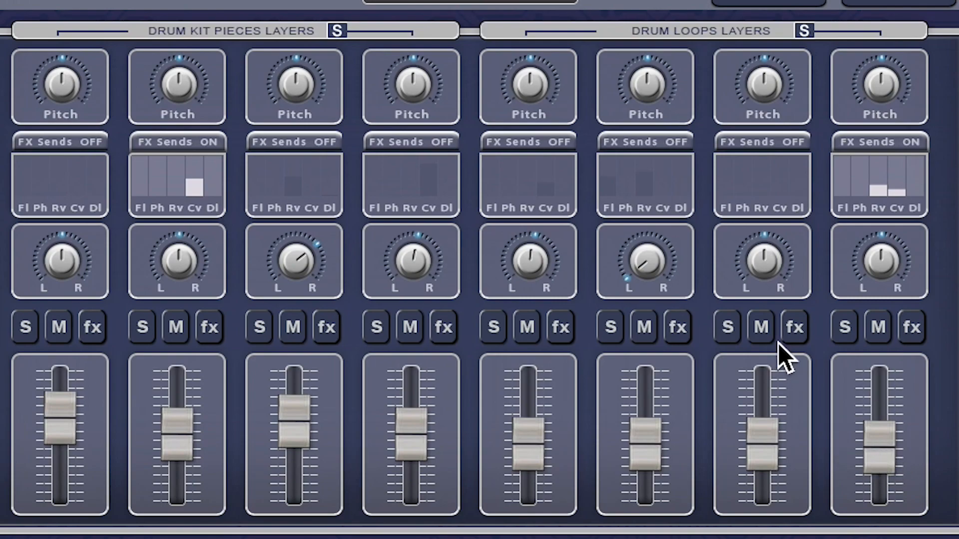
{"action": "left_click_drag", "start_coordinate": [757, 439], "coordinate": [764, 456]}
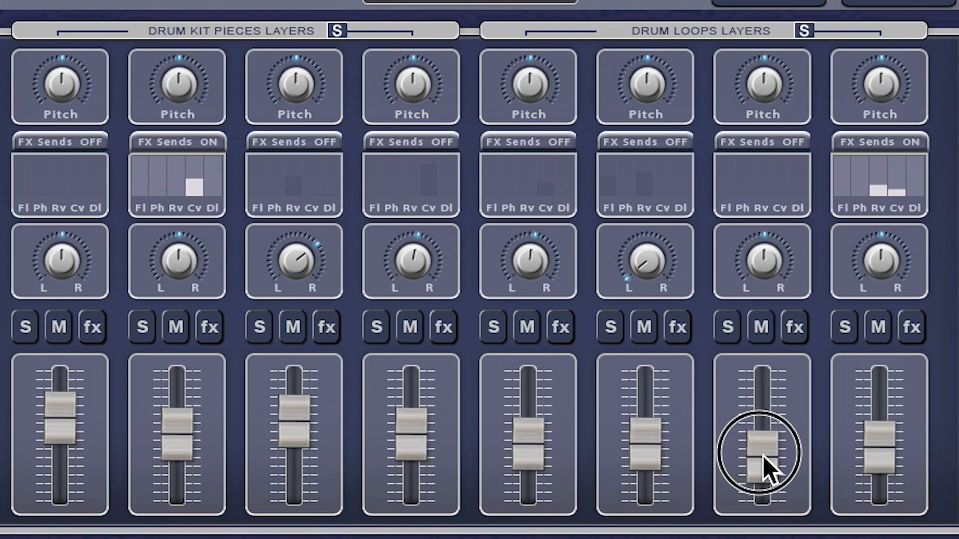
Step: Pan the third drum loop layer hard left and the second drum loop layer towards the right, soloing the second to check it
{"action": "left_click_drag", "start_coordinate": [762, 253], "coordinate": [643, 347]}
{"action": "left_click", "coordinate": [615, 327]}
{"action": "left_click", "coordinate": [615, 326]}
{"action": "left_click_drag", "start_coordinate": [647, 261], "coordinate": [714, 85]}
Step: Solo the first drum loop layer to check it, pan it hard right and lower its volume slightly
{"action": "left_click", "coordinate": [496, 335]}
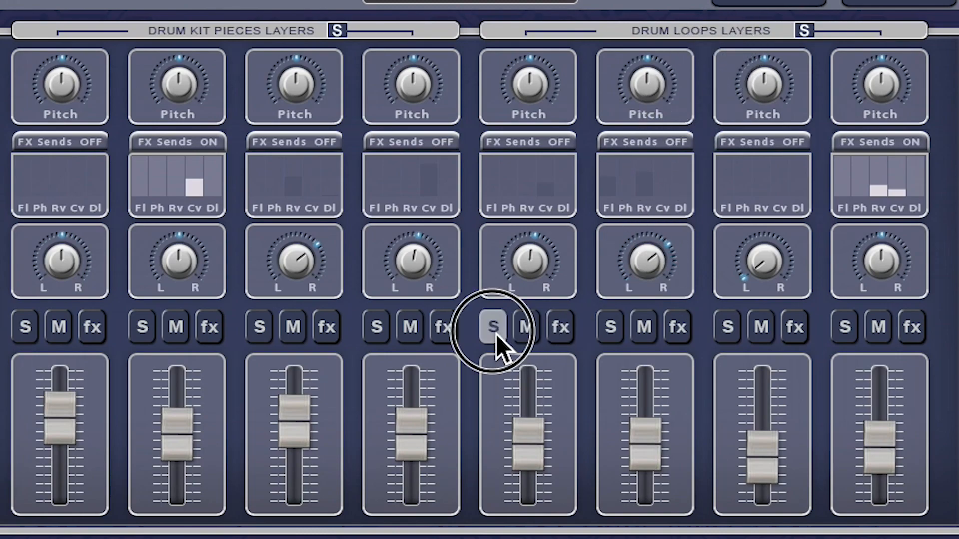
{"action": "left_click_drag", "start_coordinate": [520, 292], "coordinate": [598, 261]}
{"action": "left_click_drag", "start_coordinate": [527, 447], "coordinate": [529, 448]}
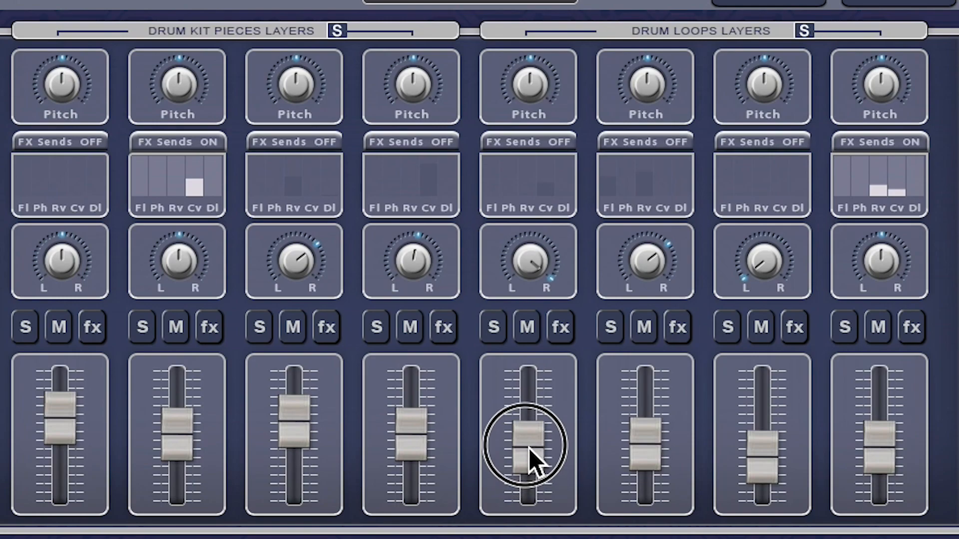
Step: Pan the fourth and third drum kit piece layers to the left, soloing the third to check it and lowering its volume
{"action": "left_click_drag", "start_coordinate": [408, 258], "coordinate": [351, 345]}
{"action": "left_click", "coordinate": [261, 327]}
{"action": "left_click", "coordinate": [262, 326]}
{"action": "left_click", "coordinate": [262, 308]}
{"action": "mouse_move", "coordinate": [262, 307]}
{"action": "left_mouse_down"}
{"action": "mouse_move", "coordinate": [254, 339]}
{"action": "mouse_move", "coordinate": [260, 325]}
{"action": "left_mouse_up"}
{"action": "left_click_drag", "start_coordinate": [291, 418], "coordinate": [305, 440]}
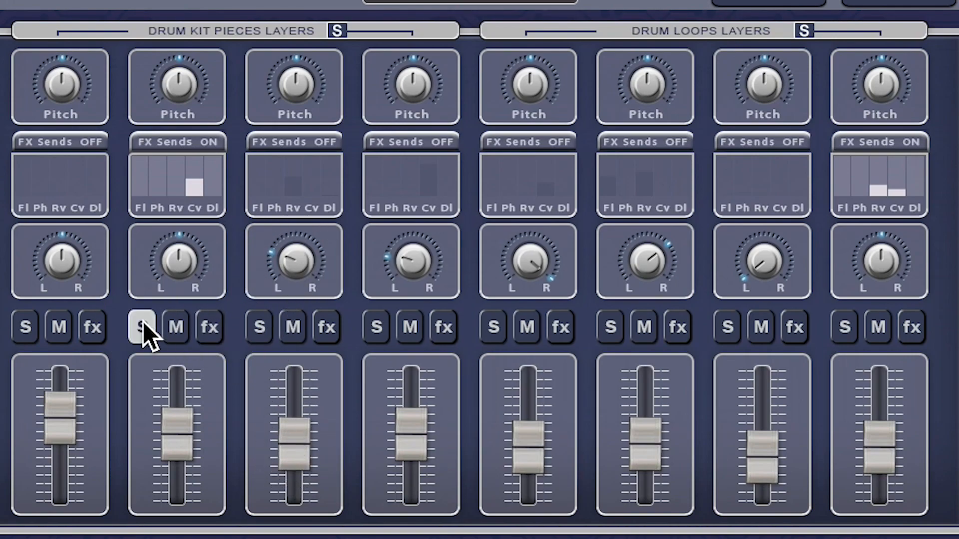
Step: Raise the second drum kit piece layer's volume slightly and close the mixer
{"action": "left_click", "coordinate": [188, 426]}
{"action": "left_click_drag", "start_coordinate": [188, 425], "coordinate": [187, 416]}
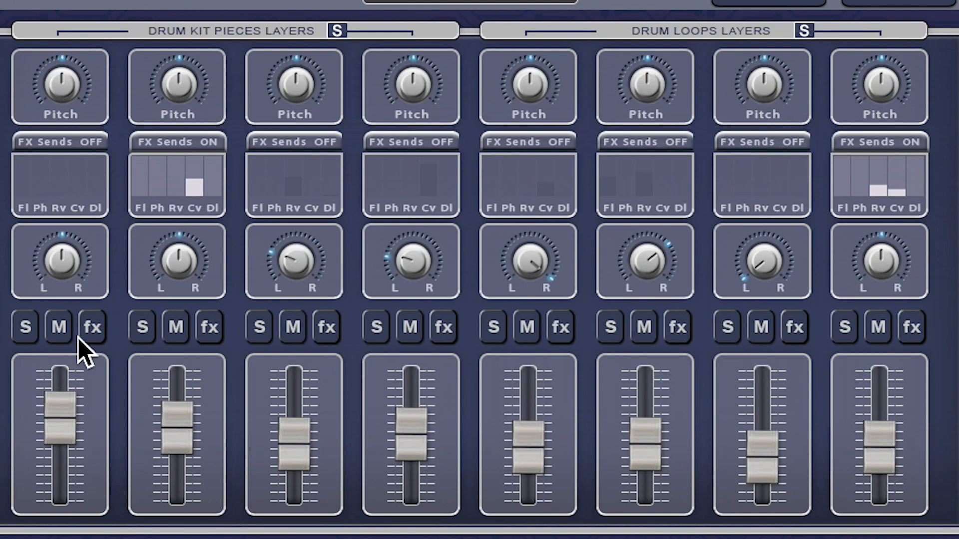
{"action": "left_click", "coordinate": [703, 119]}
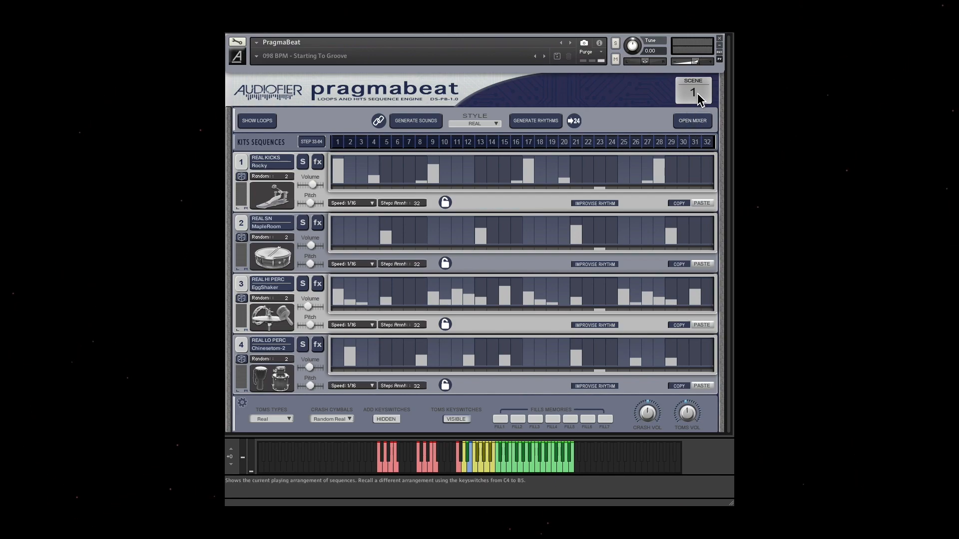
Step: Hide the toms keyswitches and audition scenes 1 and 3 with the scene keyswitches
{"action": "left_click", "coordinate": [456, 419]}
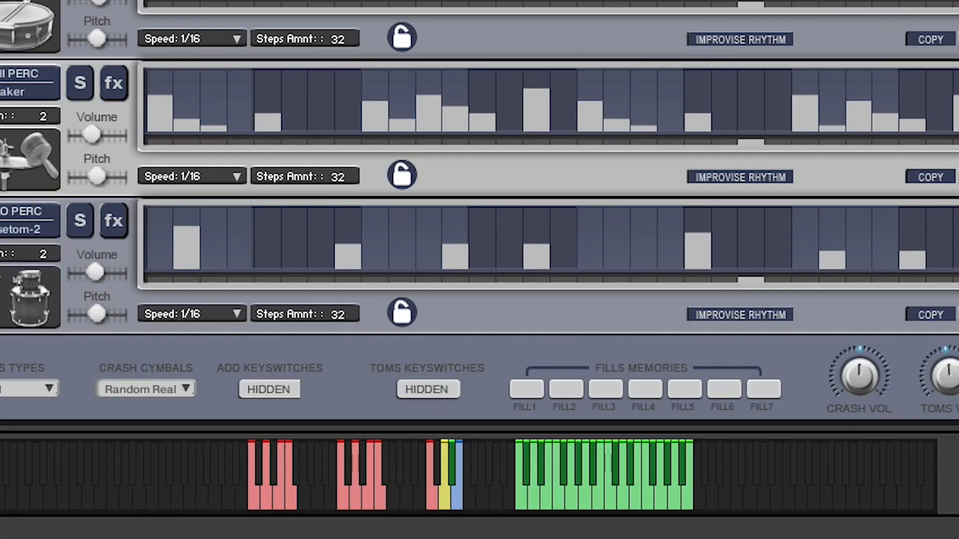
{"action": "left_click", "coordinate": [536, 506]}
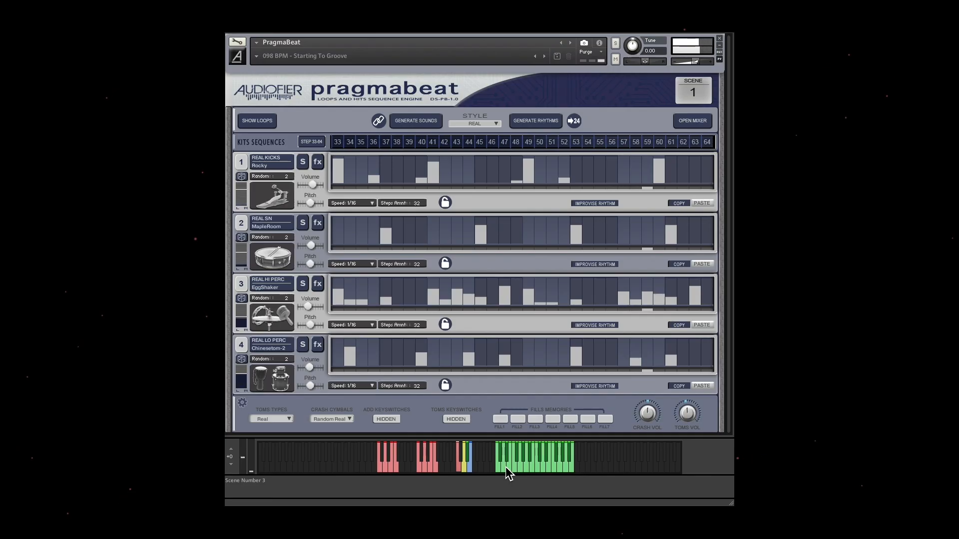
{"action": "left_click", "coordinate": [506, 466]}
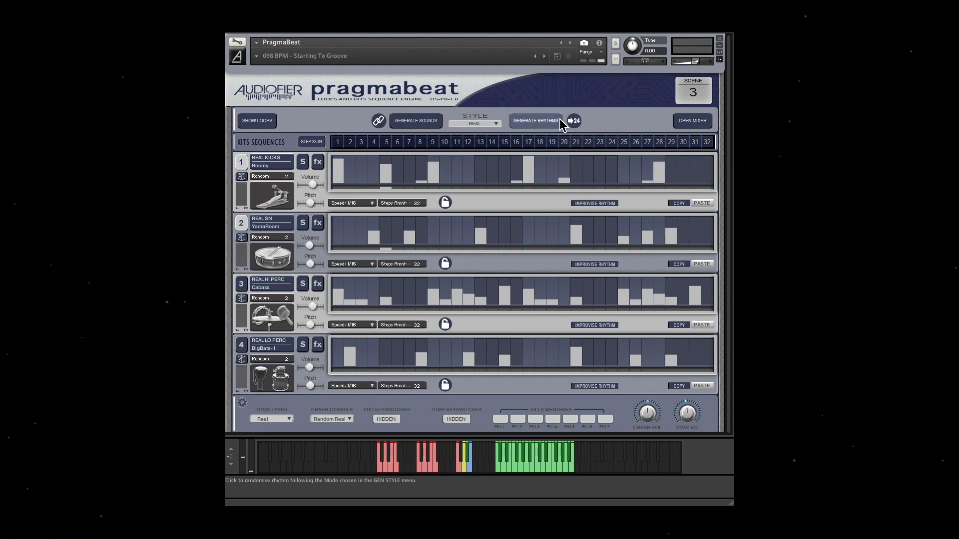
{"action": "left_click", "coordinate": [499, 469]}
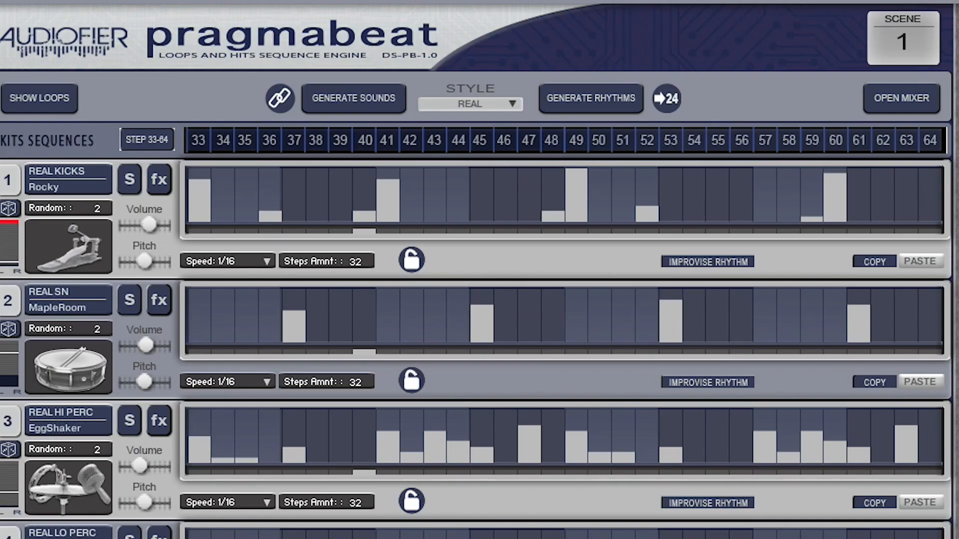
Step: Generate new rhythms and sounds in the Real style for scene 1 and lower the snare lane's volume slightly
{"action": "left_click", "coordinate": [593, 97]}
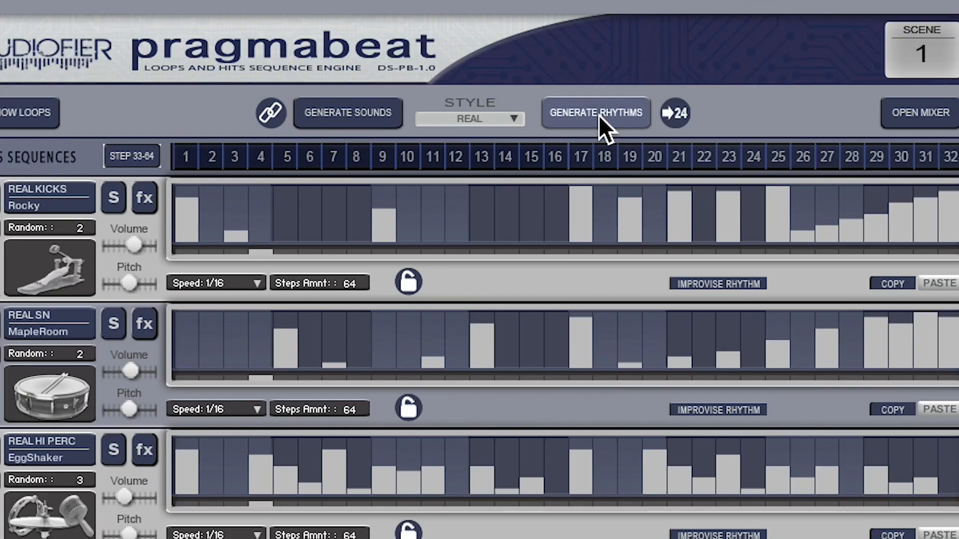
{"action": "left_click", "coordinate": [344, 115]}
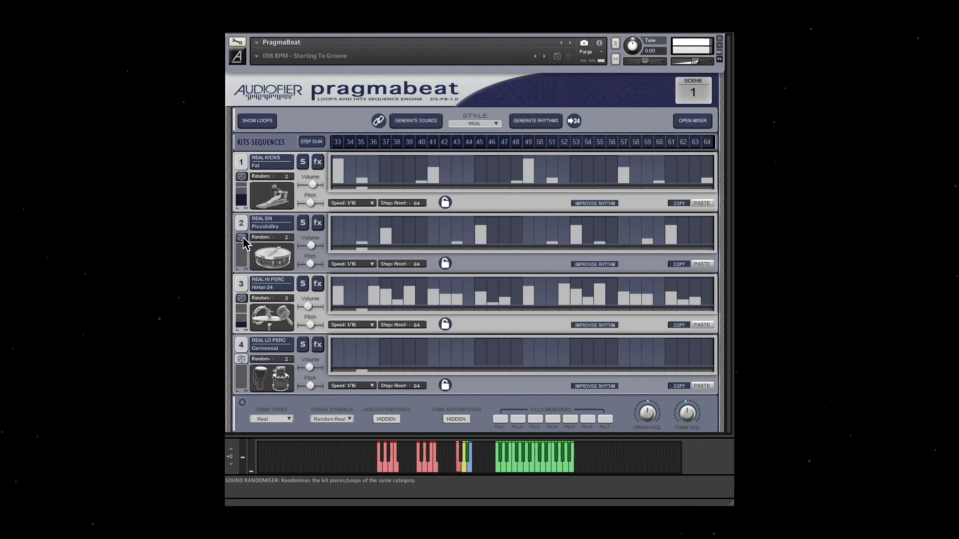
{"action": "left_click_drag", "start_coordinate": [311, 245], "coordinate": [305, 246]}
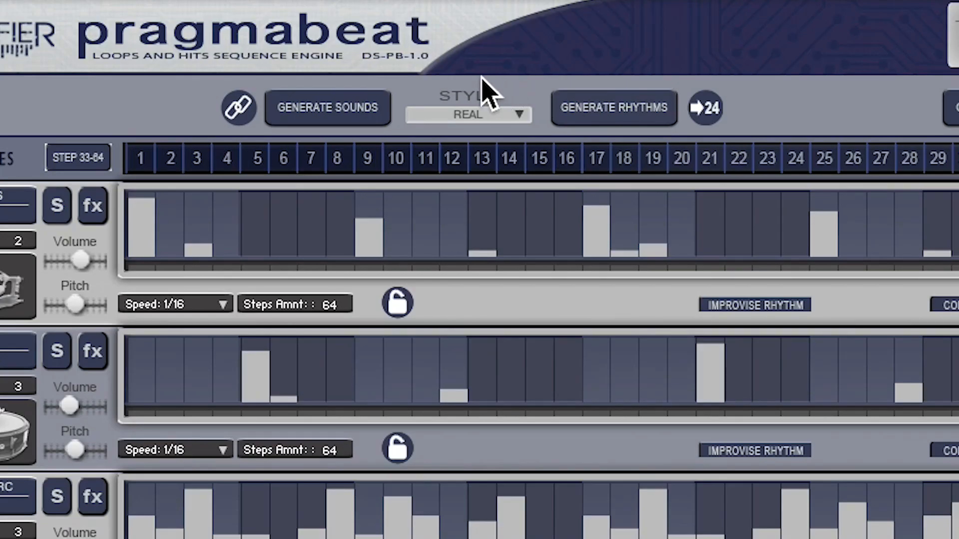
Step: Link sound and rhythm generation and generate several complete kits with their patterns in the Real style
{"action": "left_click", "coordinate": [239, 108]}
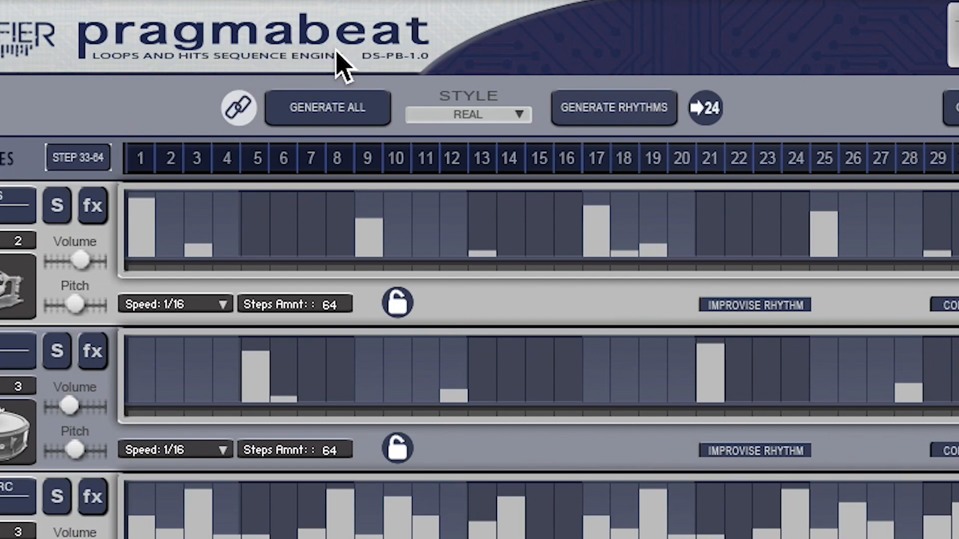
{"action": "left_click", "coordinate": [334, 107]}
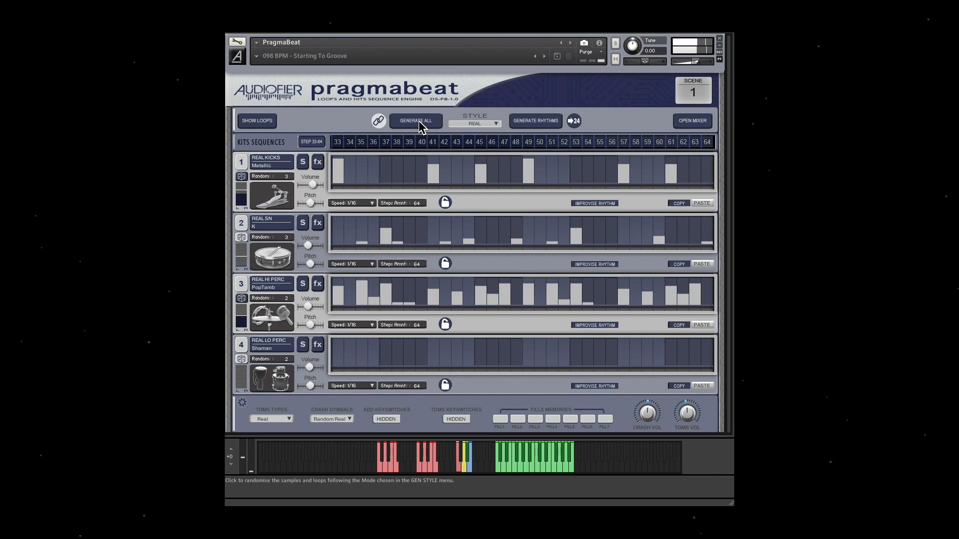
{"action": "left_click", "coordinate": [419, 121]}
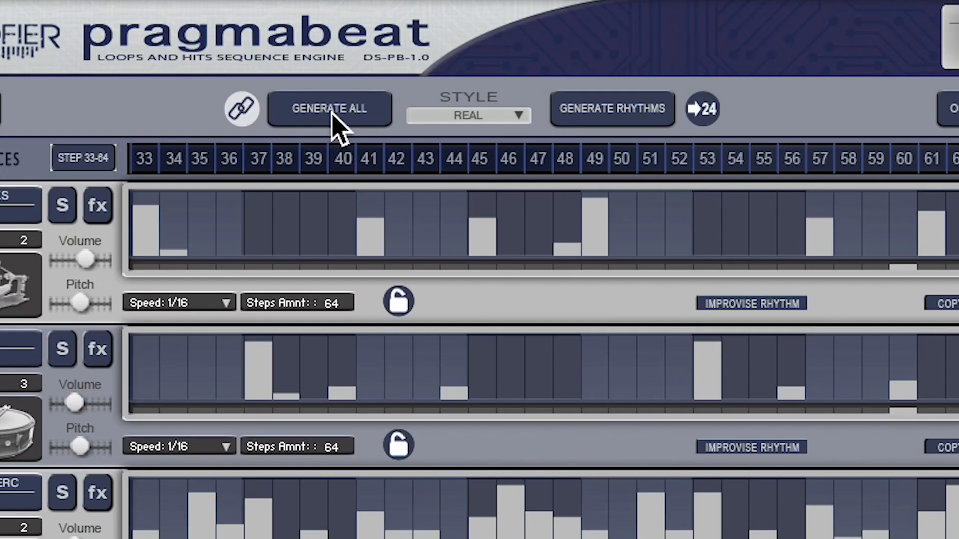
{"action": "left_click", "coordinate": [332, 115]}
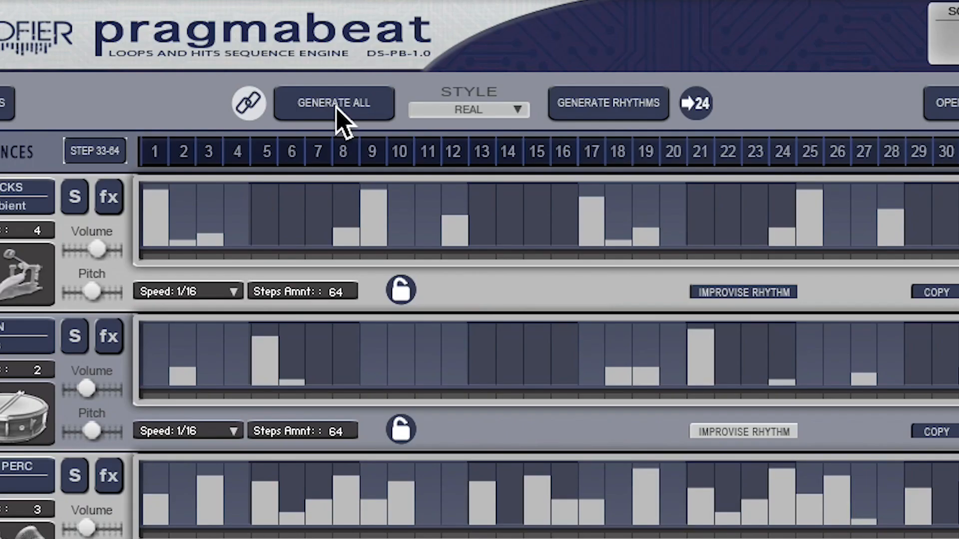
Step: Generate another complete kit and rhythm, lowering the kick lane's volume and raising the snare lane's slightly
{"action": "left_click", "coordinate": [417, 122]}
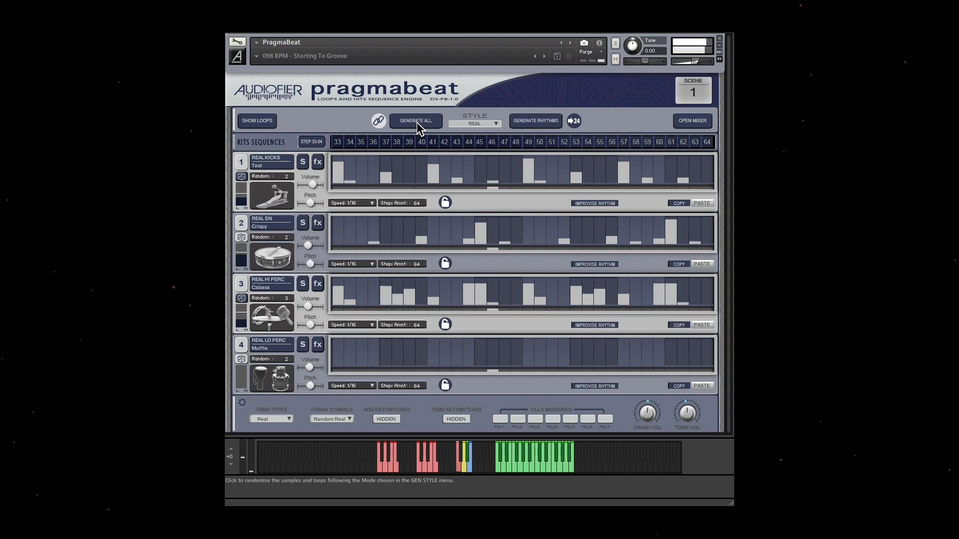
{"action": "left_click_drag", "start_coordinate": [312, 184], "coordinate": [307, 184]}
{"action": "left_click_drag", "start_coordinate": [308, 246], "coordinate": [310, 245]}
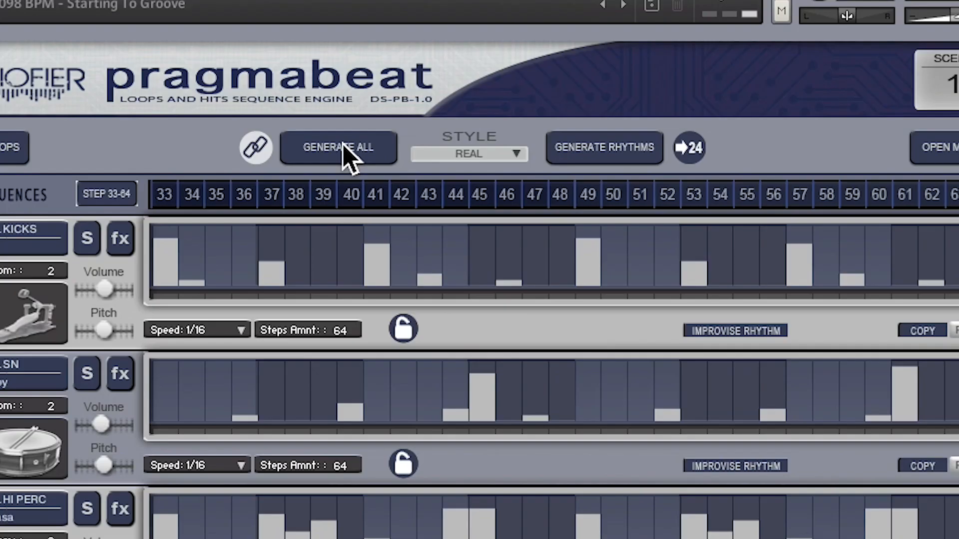
Step: Generate further Real kits with rhythms, extending the generation to all 24 scenes
{"action": "left_click", "coordinate": [418, 119]}
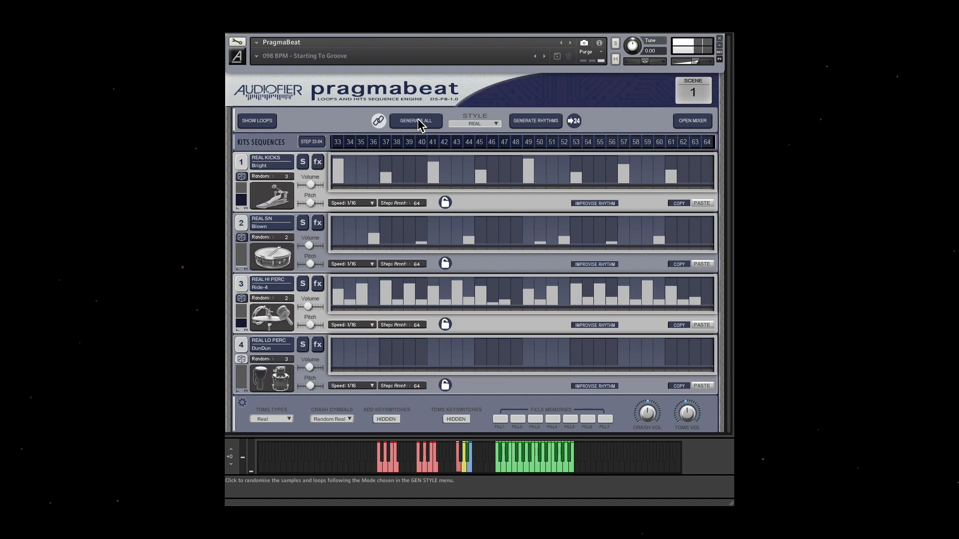
{"action": "left_click", "coordinate": [418, 119]}
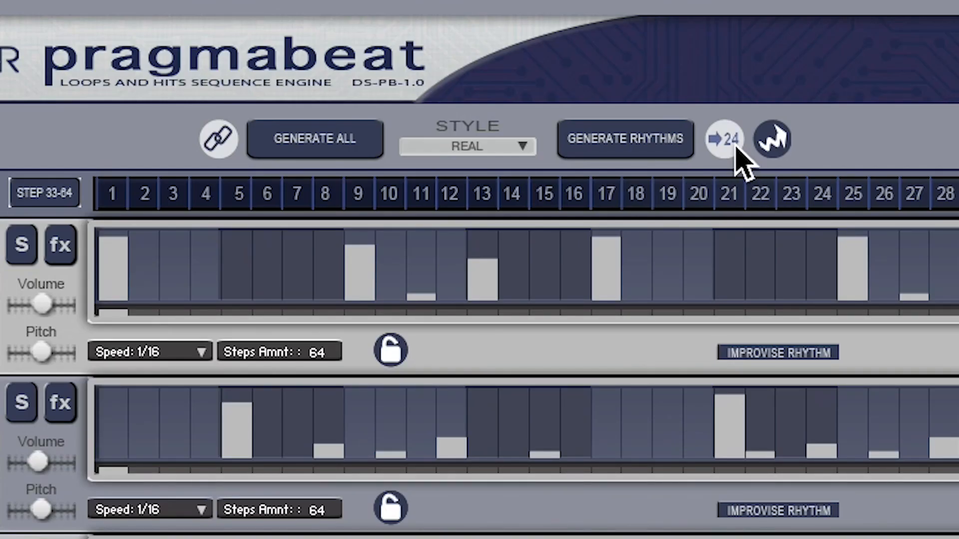
{"action": "left_click", "coordinate": [359, 146]}
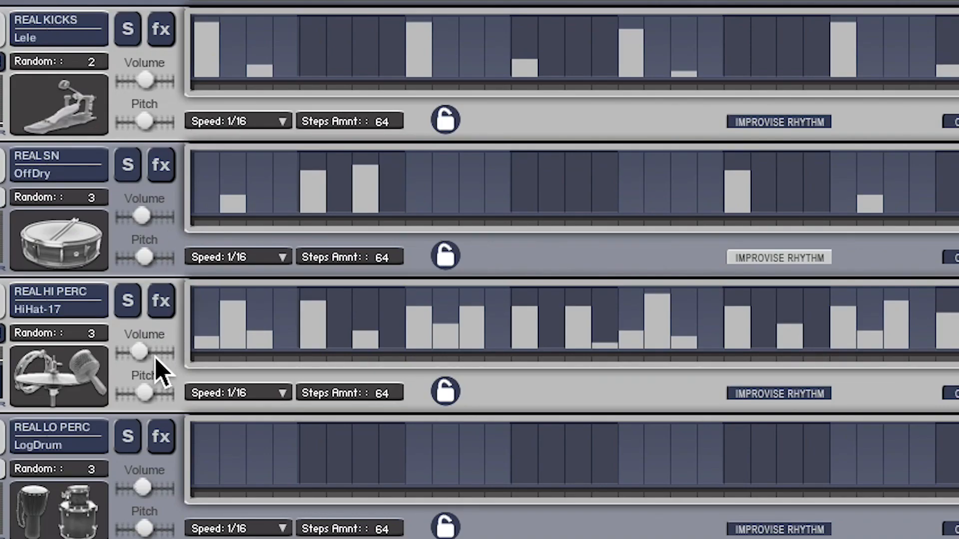
Step: Lower the high percussion lane's volume slightly and apply the mixer settings to all scenes
{"action": "left_click", "coordinate": [305, 308]}
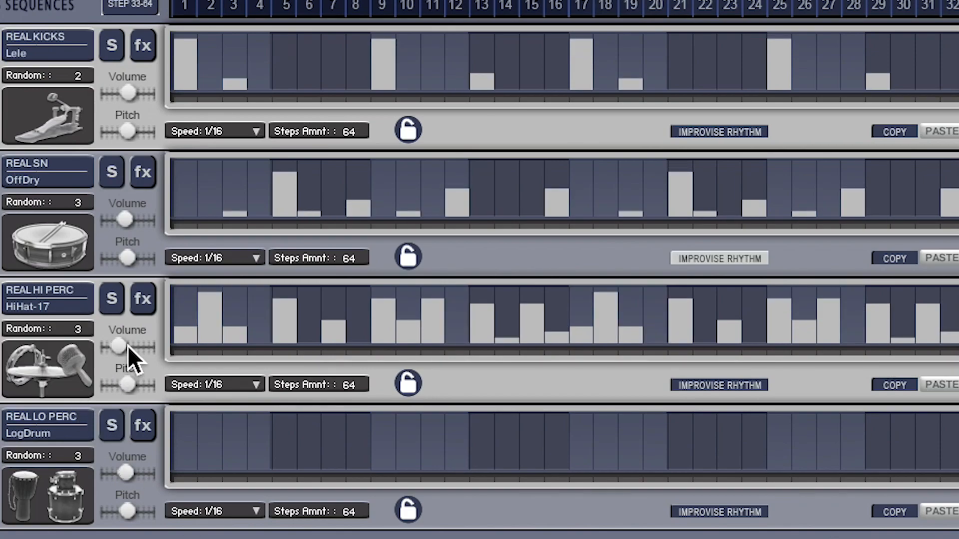
{"action": "left_click_drag", "start_coordinate": [128, 346], "coordinate": [114, 350]}
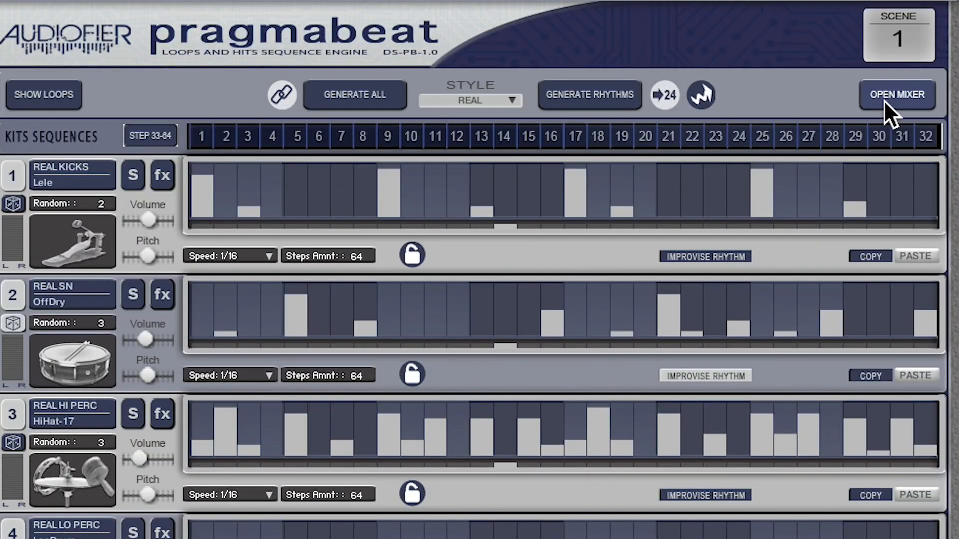
{"action": "left_click", "coordinate": [685, 123]}
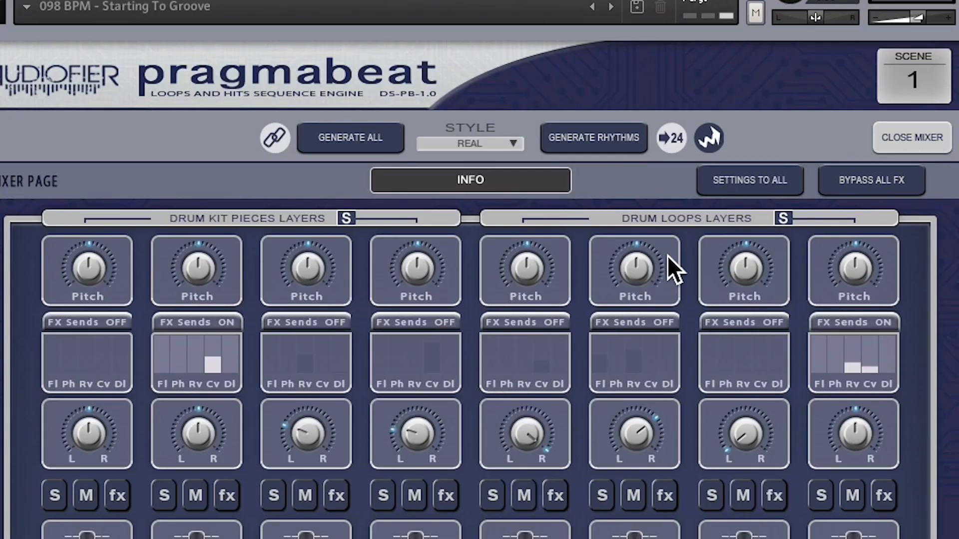
{"action": "left_click", "coordinate": [760, 180]}
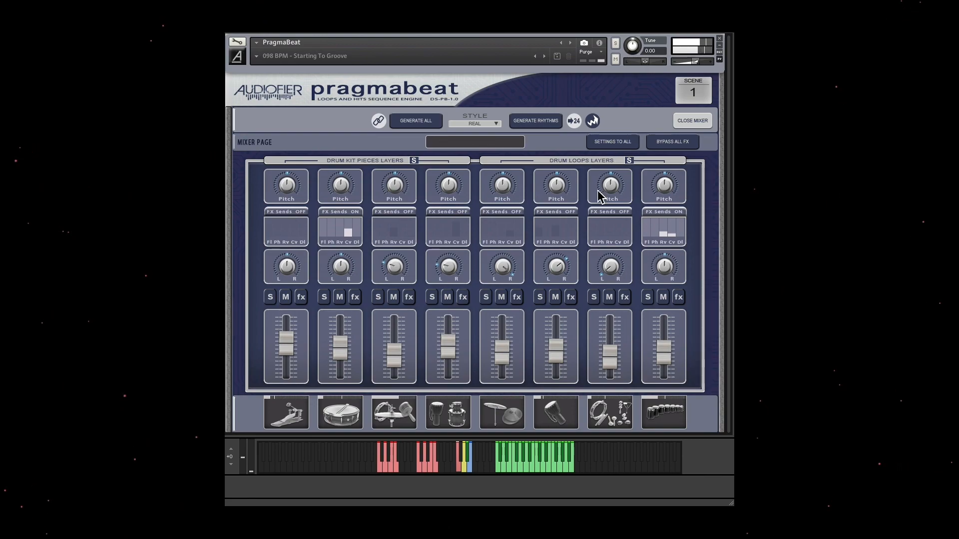
Step: Audition the generated scenes with the keyswitches, including scenes 12, 22 and 15
{"action": "left_click", "coordinate": [540, 466]}
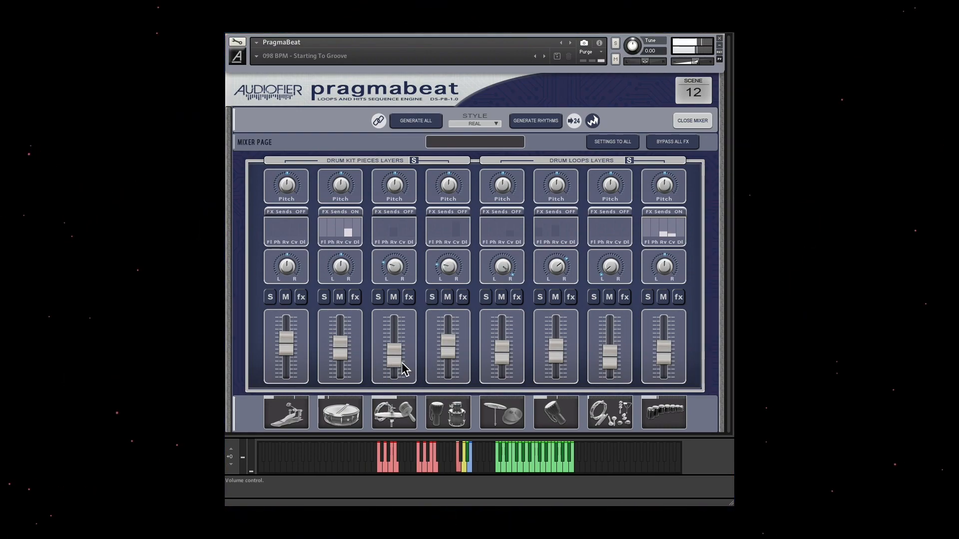
{"action": "left_click", "coordinate": [555, 468]}
{"action": "left_click", "coordinate": [568, 466]}
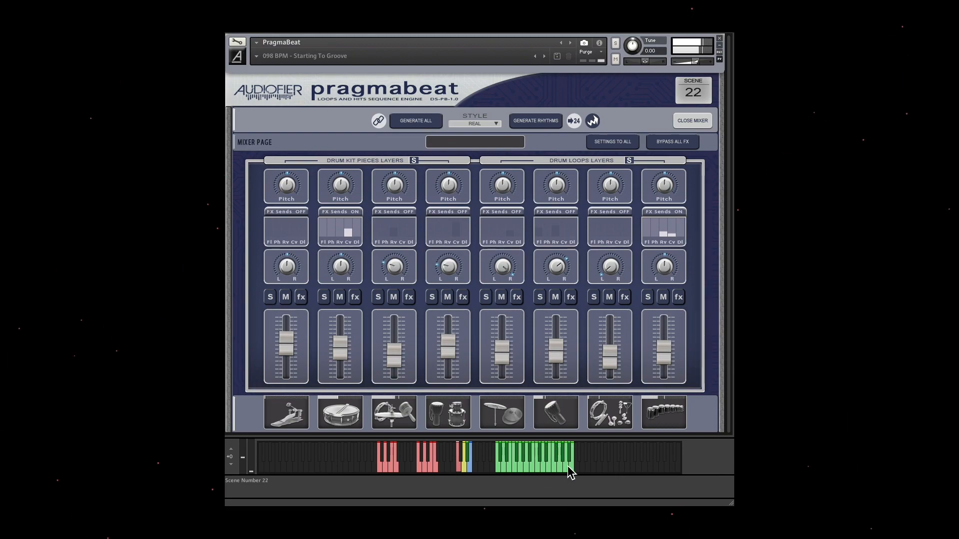
{"action": "left_click", "coordinate": [517, 467]}
{"action": "left_click", "coordinate": [544, 466]}
{"action": "left_click", "coordinate": [504, 469]}
{"action": "left_click", "coordinate": [547, 466]}
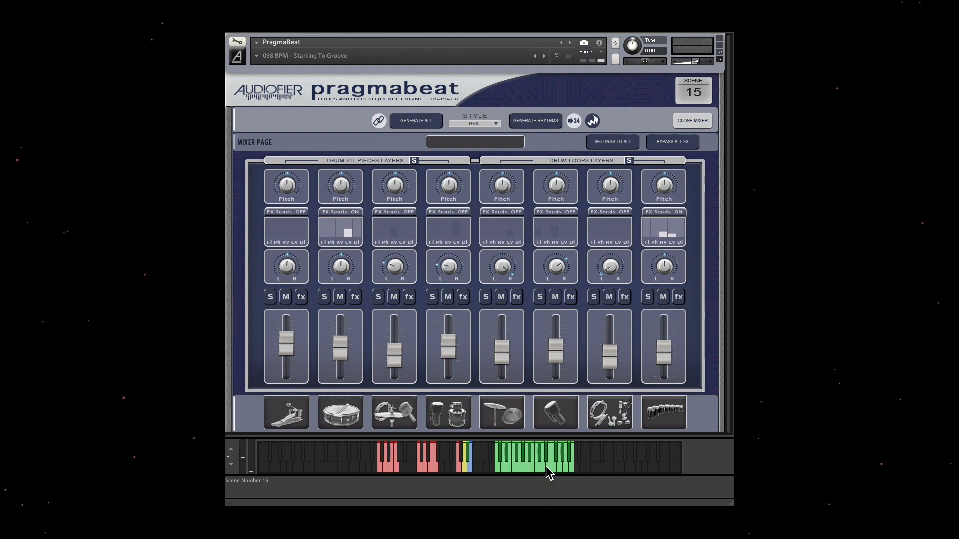
Step: Close the mixer, generate all 24 scenes in the Real style with the rising-intensity option on, and play the lowest scene keyswitch
{"action": "left_click", "coordinate": [694, 122]}
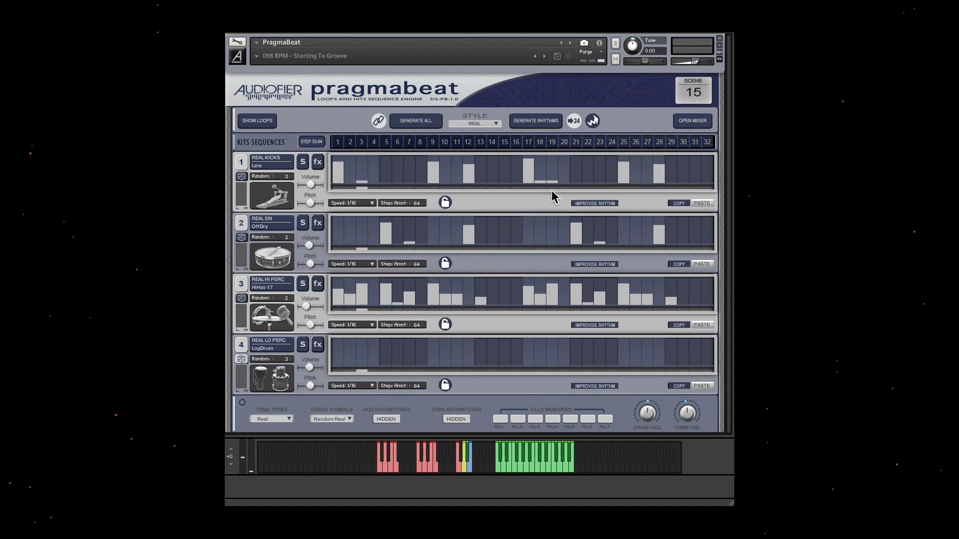
{"action": "left_click", "coordinate": [593, 122]}
{"action": "left_click", "coordinate": [421, 119]}
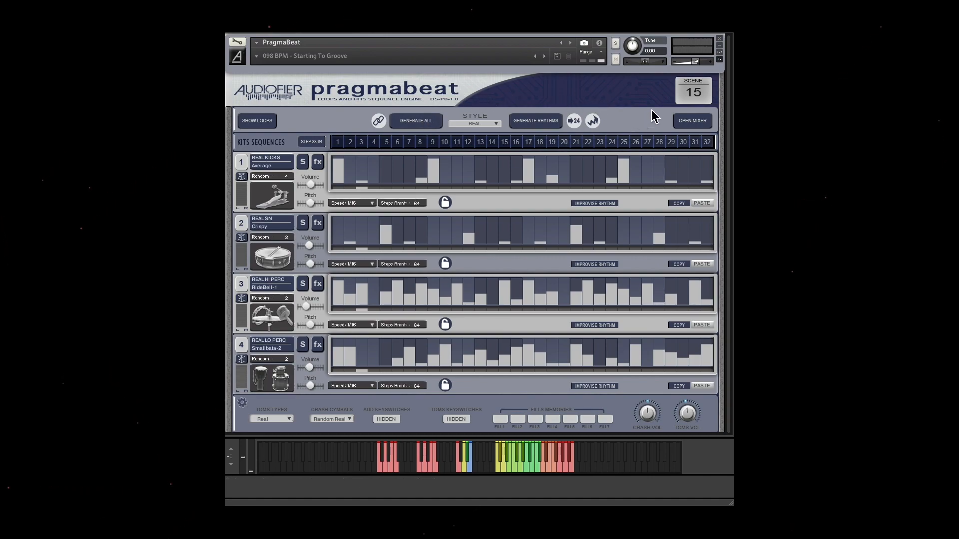
{"action": "left_click", "coordinate": [498, 469]}
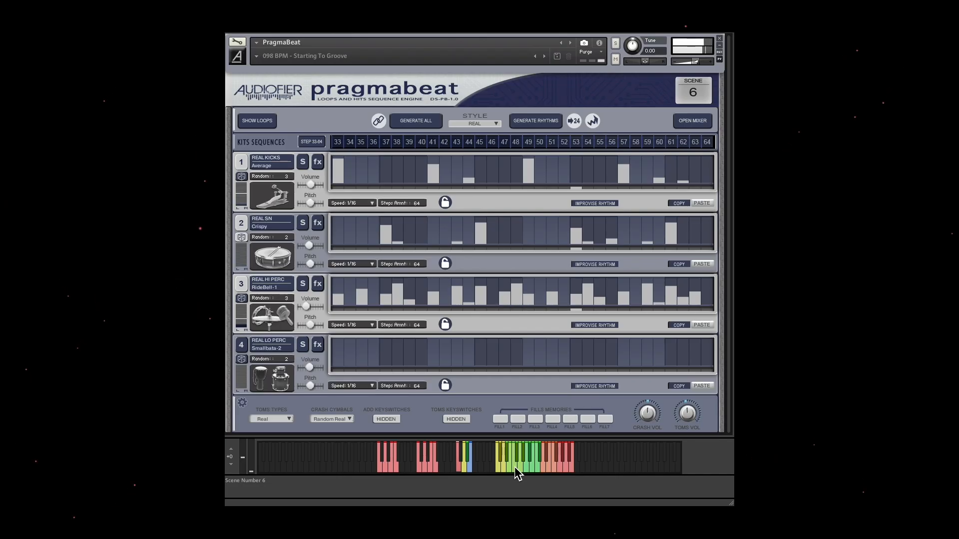
Step: Raise the first drum loop layer's volume to -6.8 dB in the mixer and close the mixer
{"action": "left_click", "coordinate": [692, 120]}
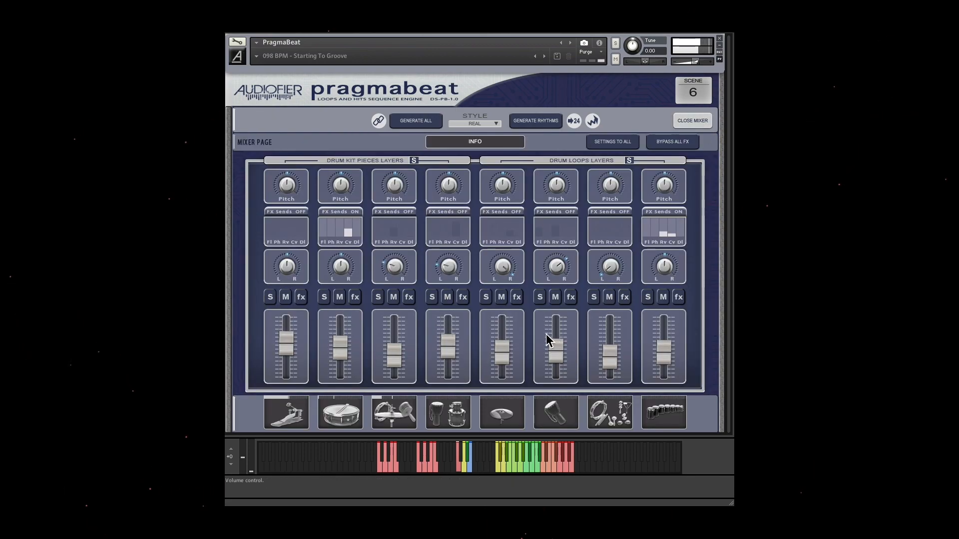
{"action": "left_click_drag", "start_coordinate": [501, 355], "coordinate": [503, 353]}
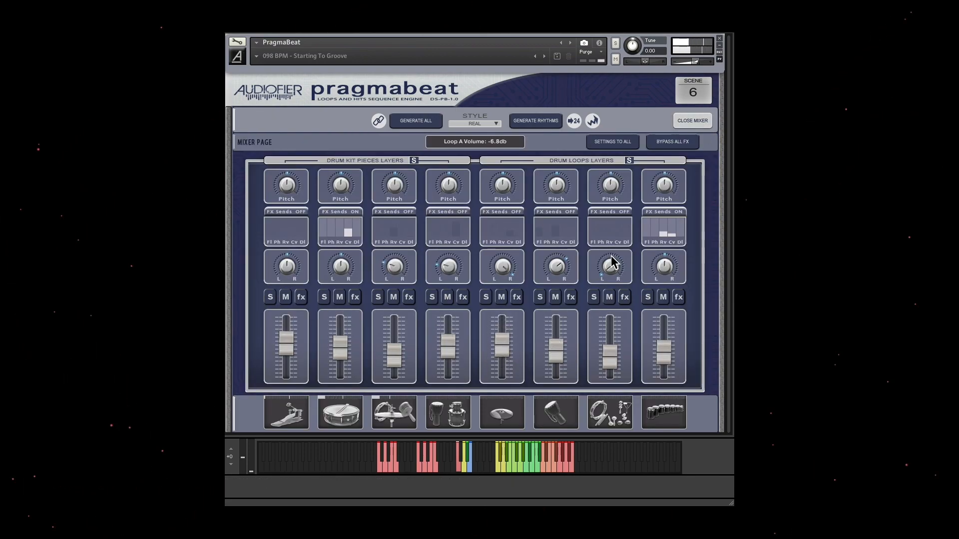
{"action": "left_click", "coordinate": [691, 121]}
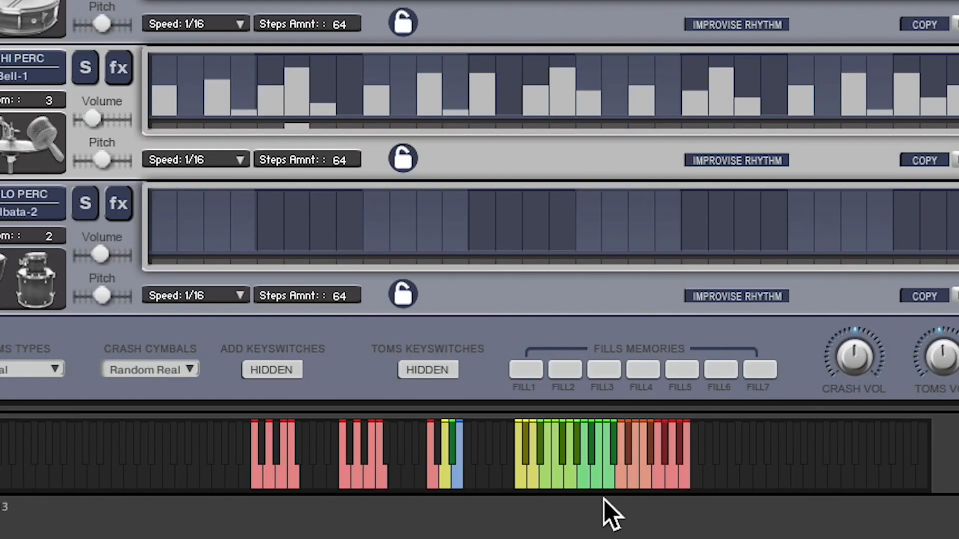
Step: Audition scenes across the intensity-coloured keyswitches, from the middle to the highest range and back to the lowest
{"action": "left_click", "coordinate": [606, 478]}
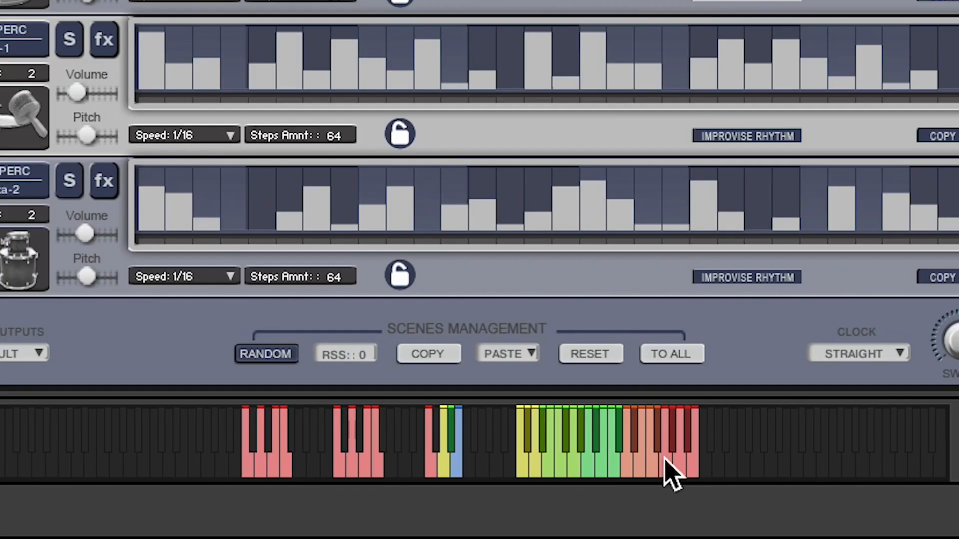
{"action": "left_click", "coordinate": [564, 464]}
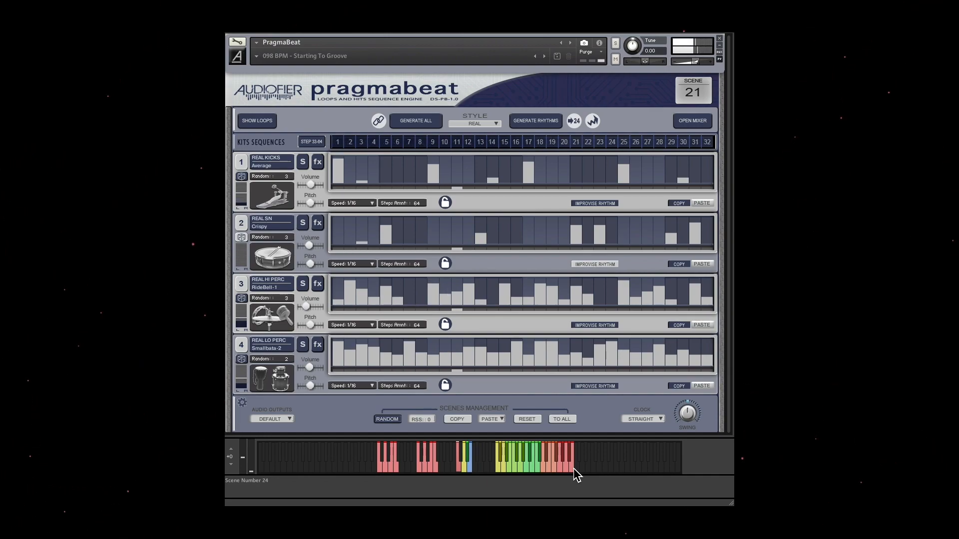
{"action": "left_click", "coordinate": [501, 469]}
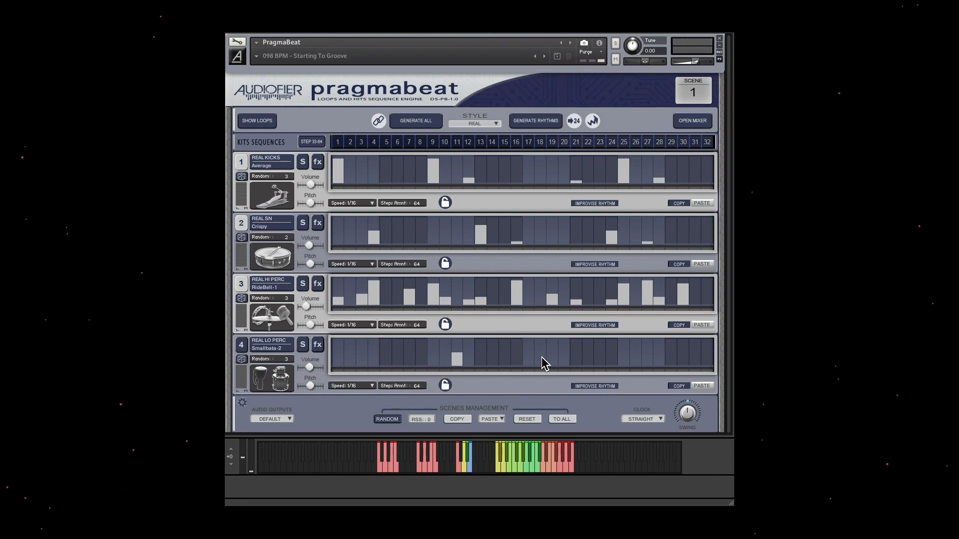
Step: Audition scene 12 with its keyswitch, set the generation style to Designed and generate all the scenes
{"action": "left_click", "coordinate": [538, 472]}
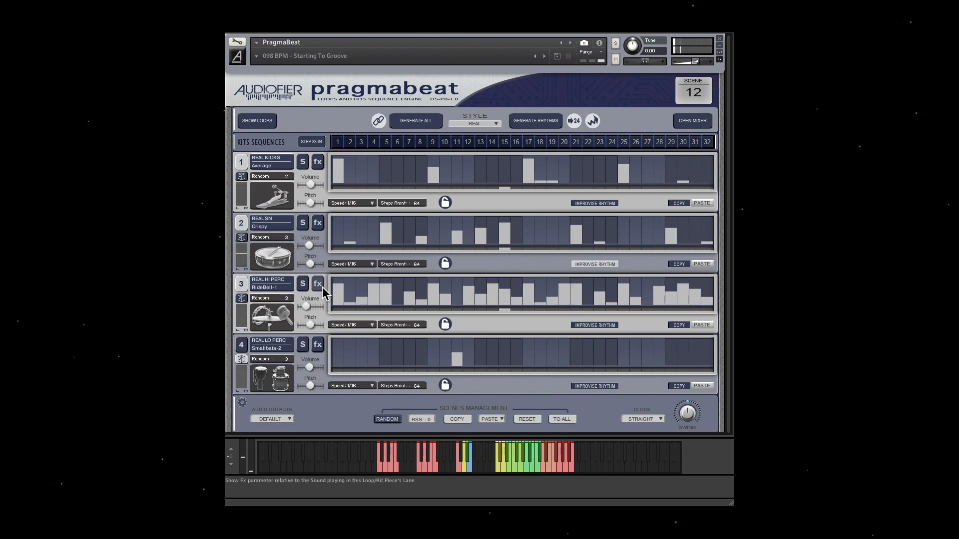
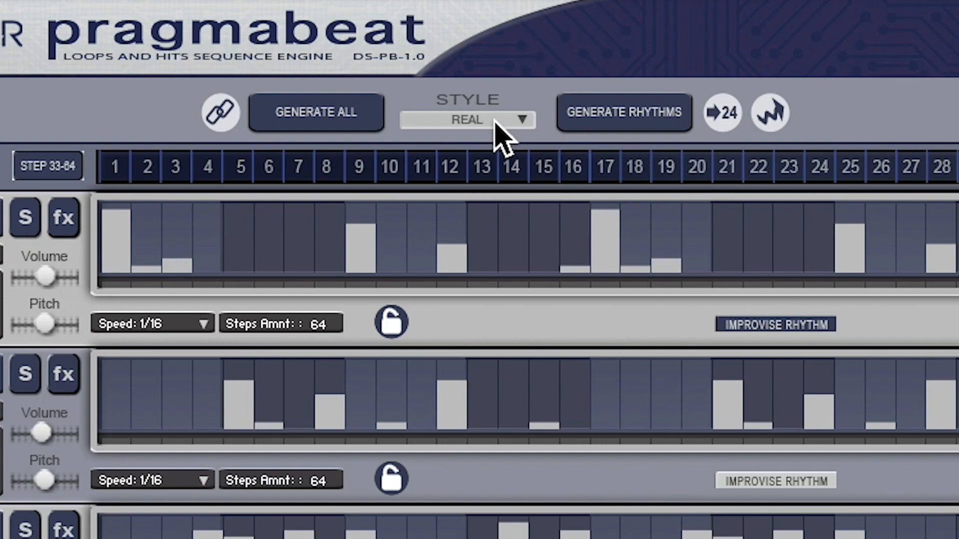
{"action": "left_click", "coordinate": [494, 120]}
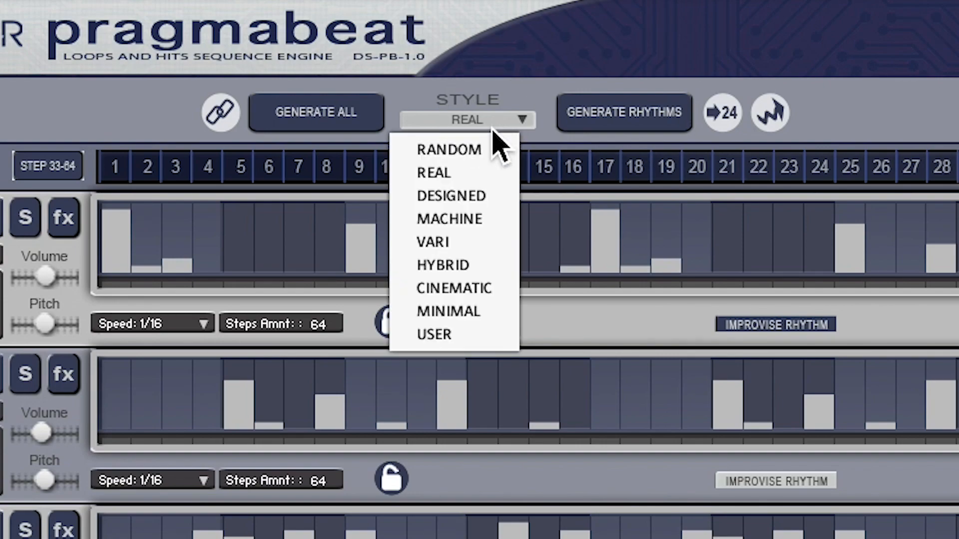
{"action": "left_click", "coordinate": [477, 197]}
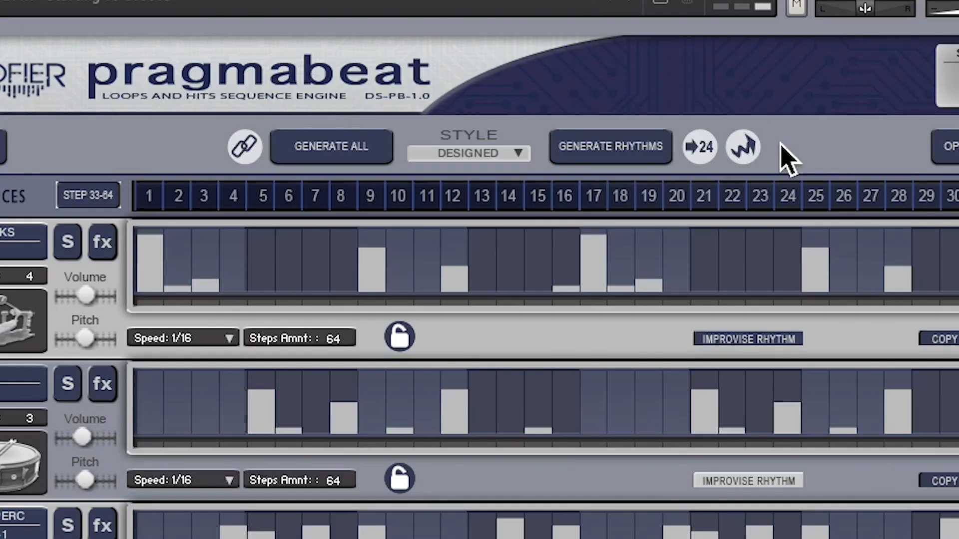
{"action": "left_click", "coordinate": [420, 119]}
{"action": "left_click", "coordinate": [342, 143]}
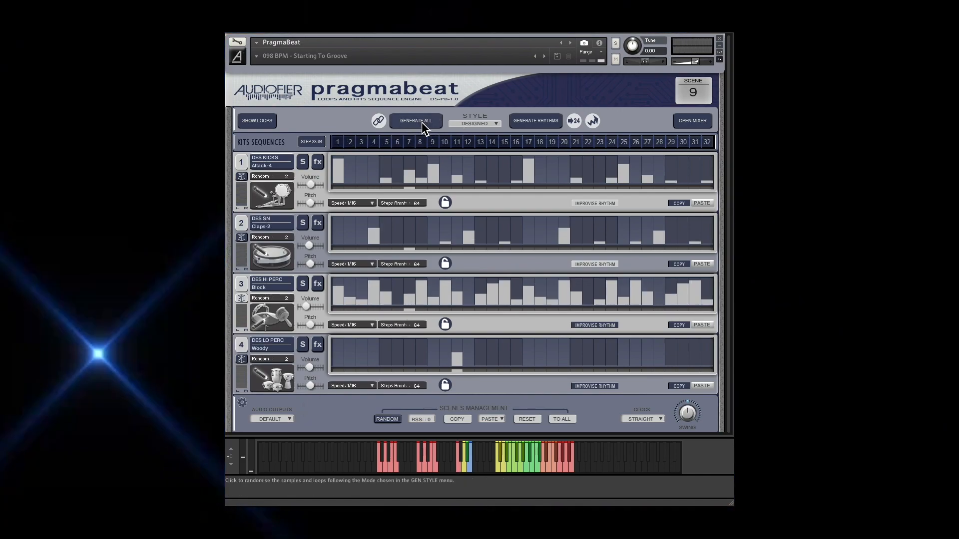
{"action": "left_click", "coordinate": [422, 122]}
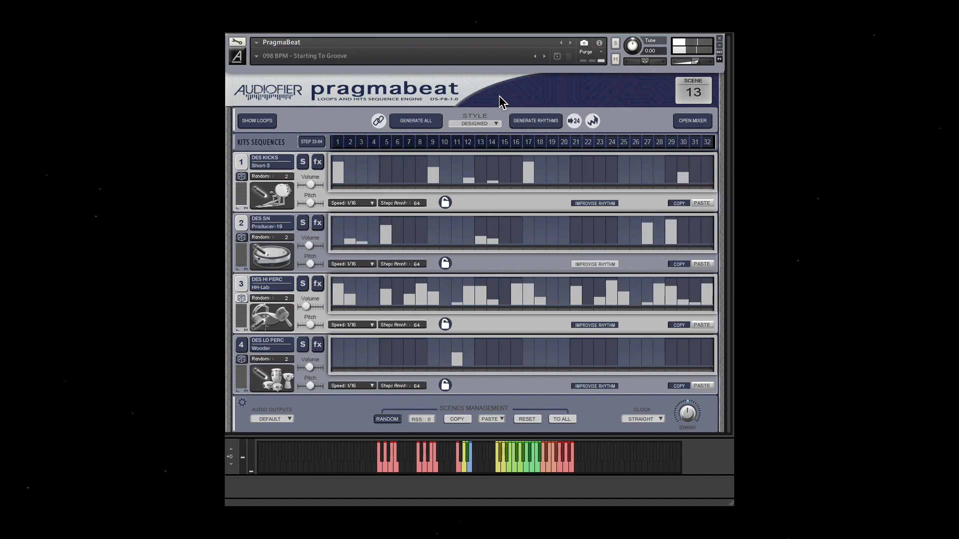
Step: Set the generation style to Machine and generate all the scenes
{"action": "left_click", "coordinate": [496, 123]}
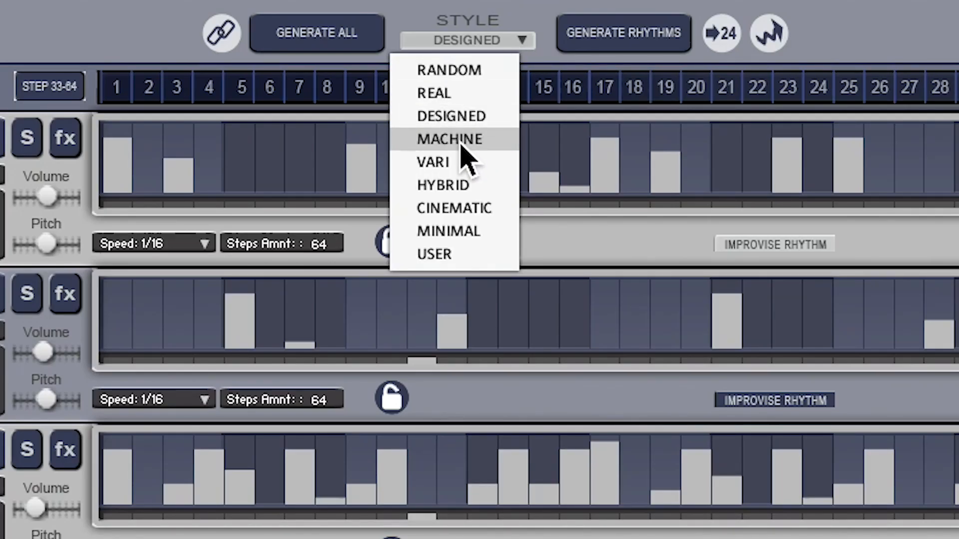
{"action": "left_click", "coordinate": [462, 145]}
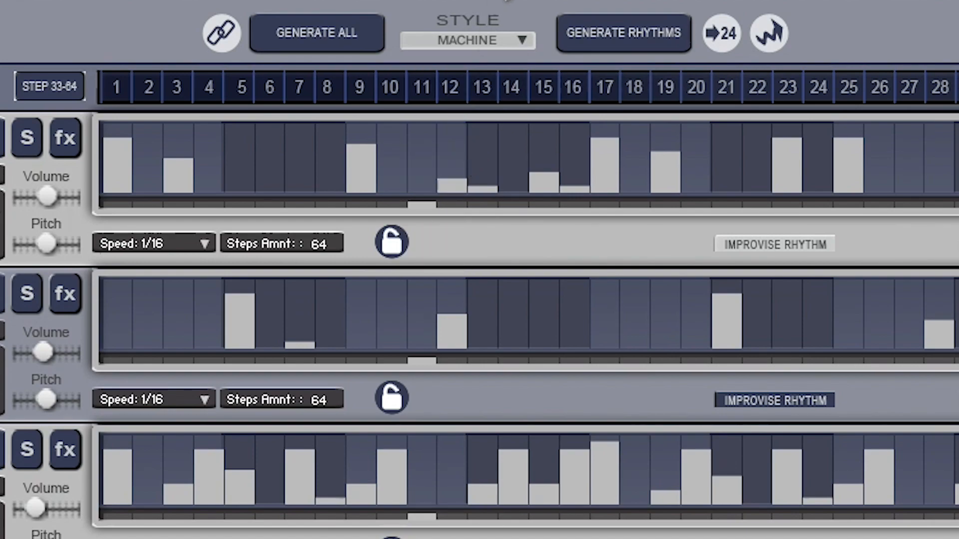
{"action": "left_click", "coordinate": [336, 42]}
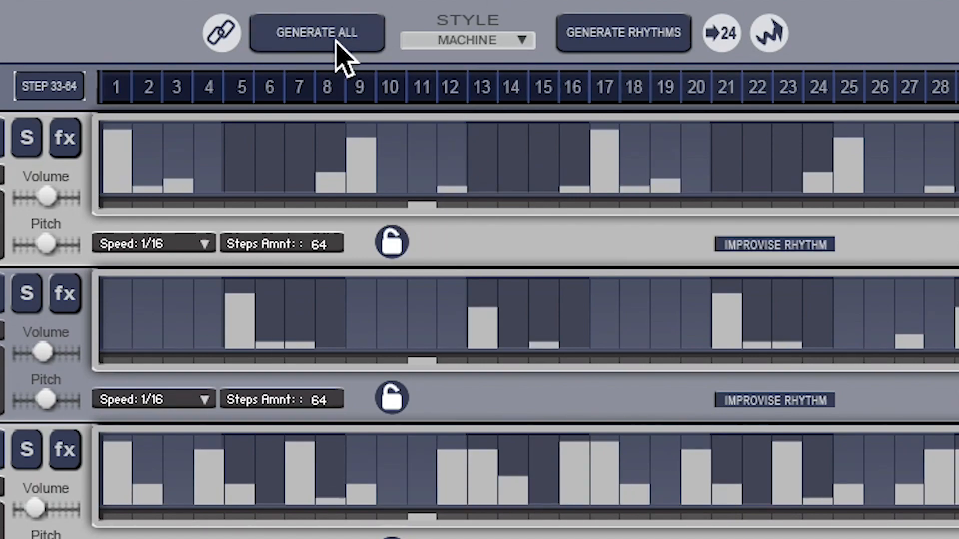
{"action": "left_click", "coordinate": [335, 42]}
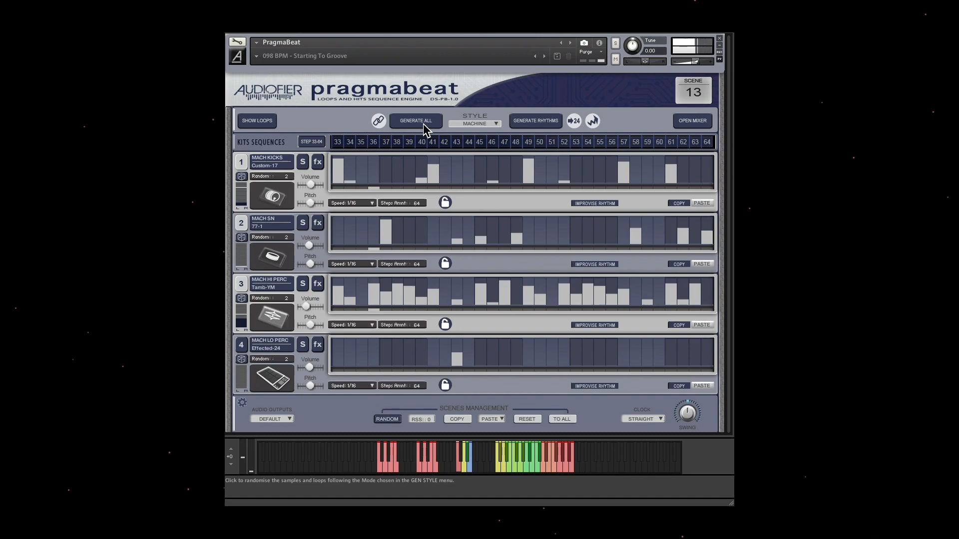
Step: Generate new Machine-style sounds and rhythms for scene 1, scene 3 and scene 5, selecting each with its keyswitch
{"action": "left_click", "coordinate": [423, 124]}
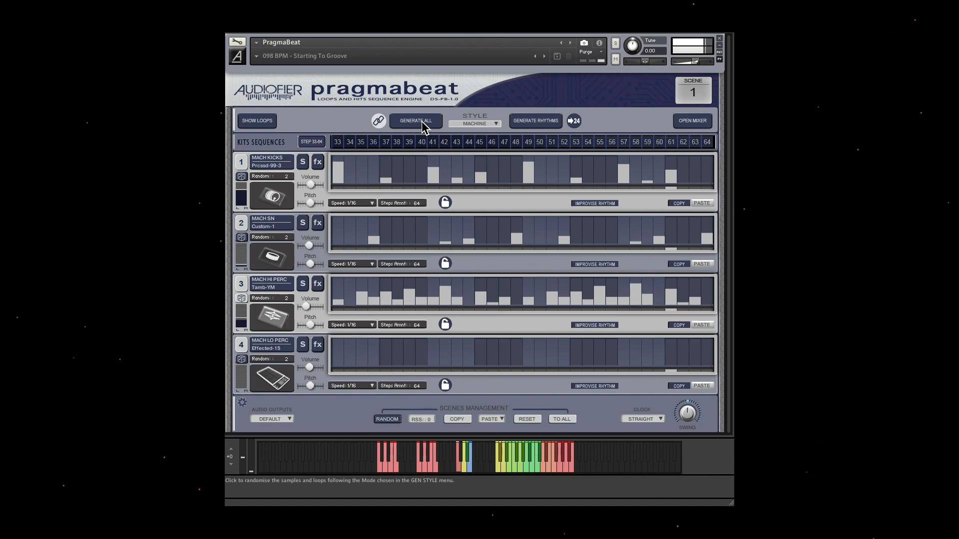
{"action": "left_click", "coordinate": [506, 468]}
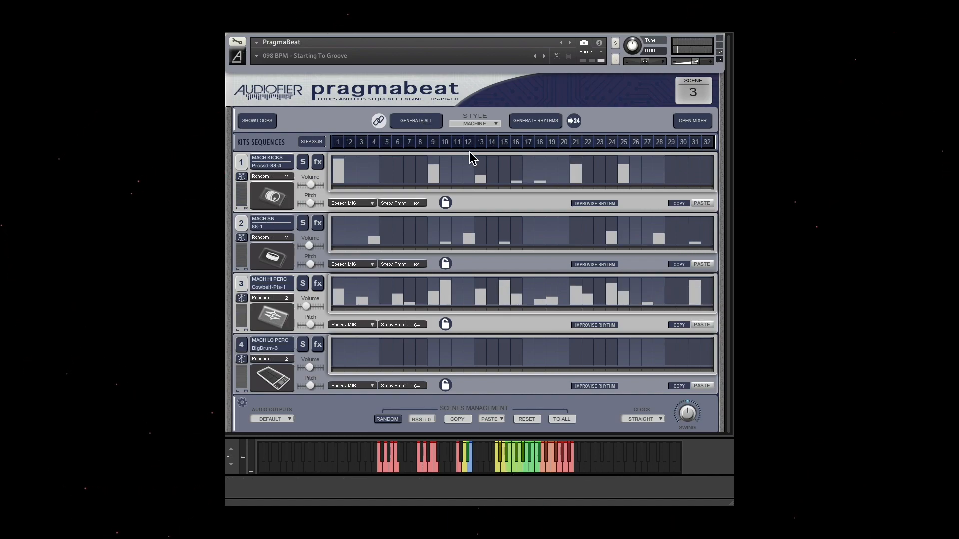
{"action": "left_click", "coordinate": [423, 124]}
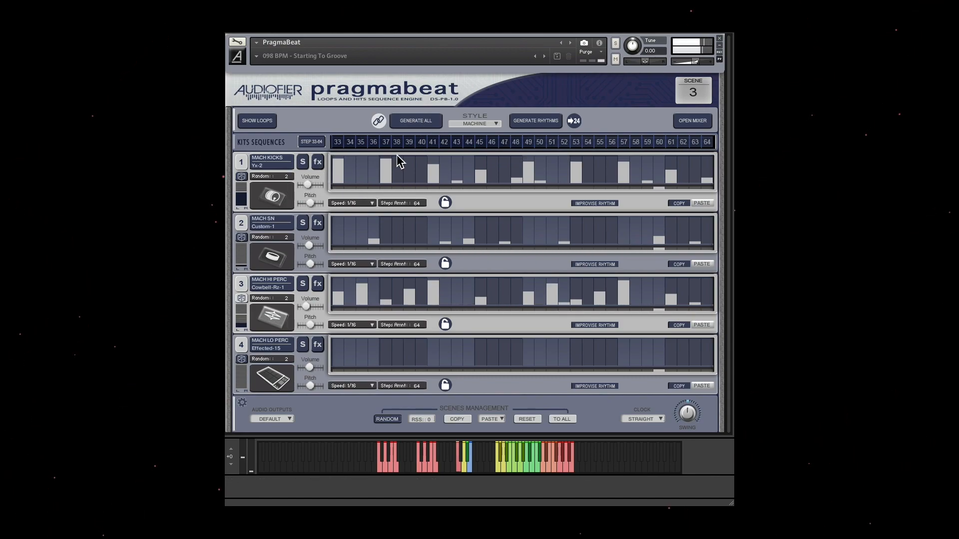
{"action": "left_click", "coordinate": [513, 470]}
{"action": "left_click", "coordinate": [414, 122]}
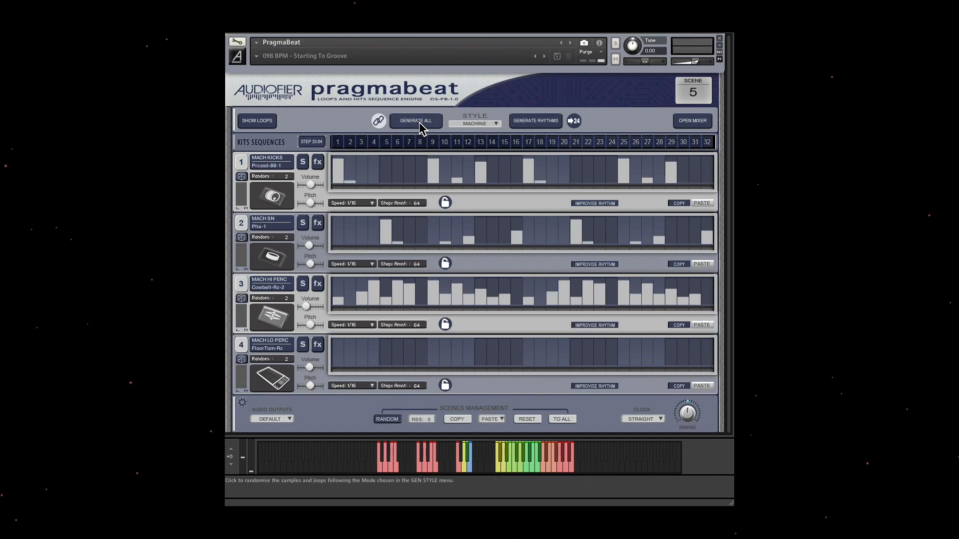
Step: Lower the kicks lane's volume slightly in scene 5 and open the effects page of the high percussion lane
{"action": "left_click", "coordinate": [306, 188]}
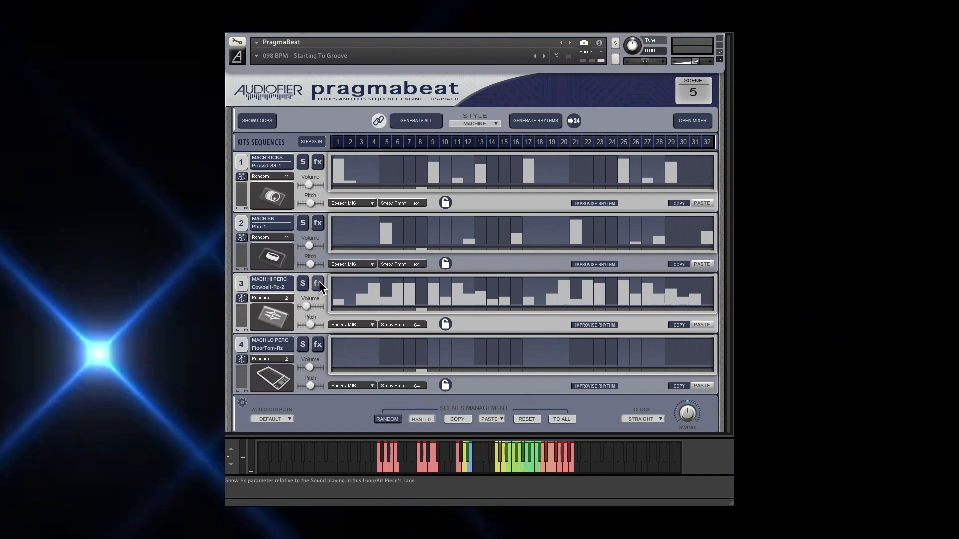
{"action": "left_click", "coordinate": [318, 284]}
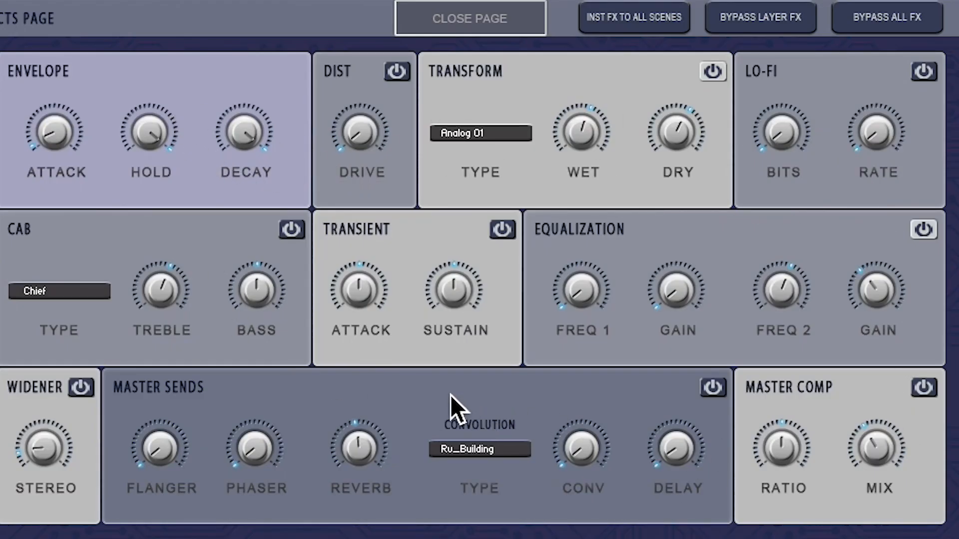
{"action": "left_click", "coordinate": [514, 89]}
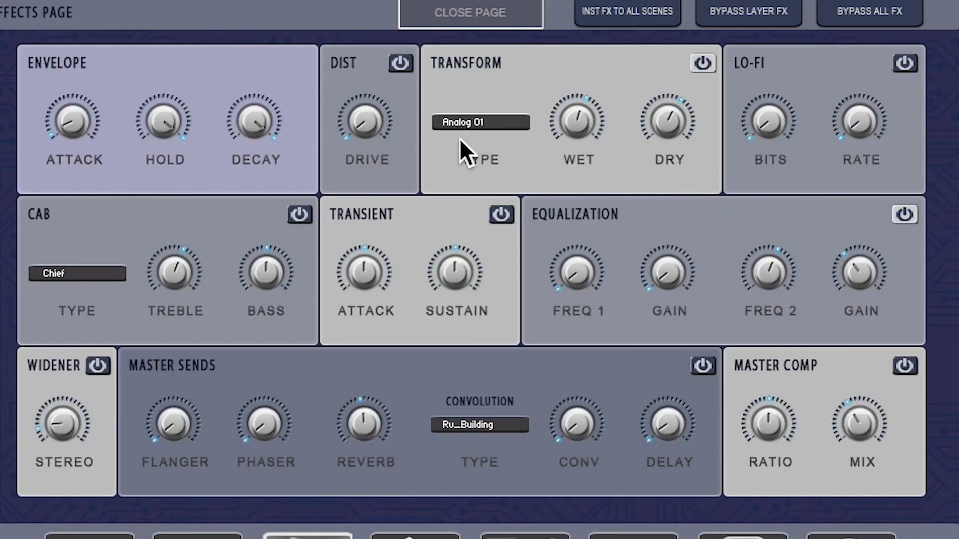
Step: Try several Transform types on the high percussion layer, including Conga 06, Fingersnap 04 and a cymbal type
{"action": "left_click", "coordinate": [486, 124]}
{"action": "left_click", "coordinate": [498, 320]}
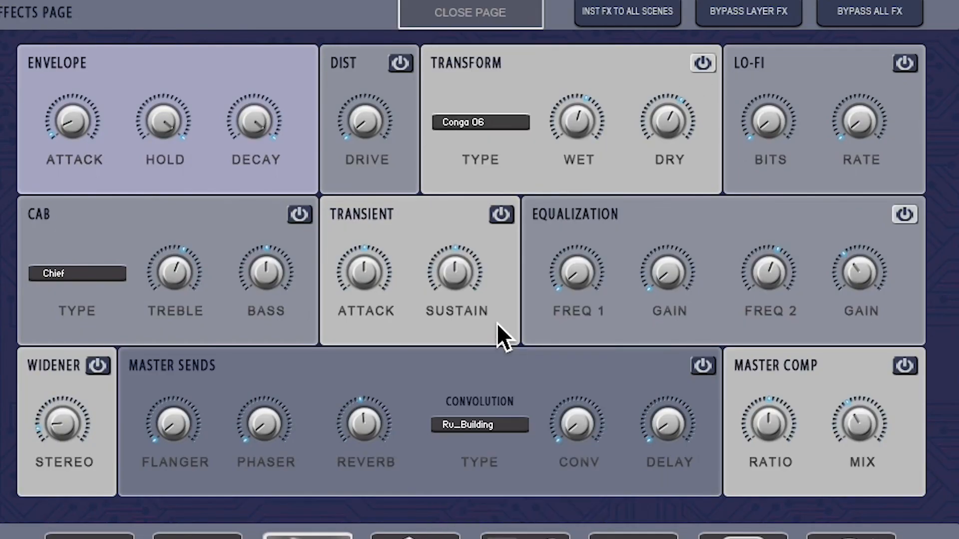
{"action": "left_click", "coordinate": [506, 127]}
{"action": "left_click", "coordinate": [499, 538]}
{"action": "left_click", "coordinate": [481, 122]}
{"action": "left_click", "coordinate": [523, 291]}
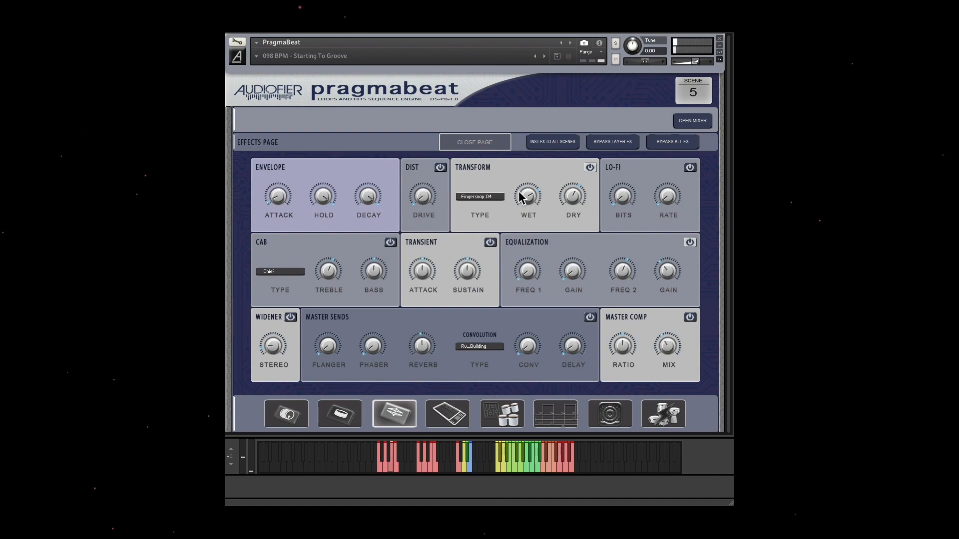
{"action": "left_click", "coordinate": [483, 198]}
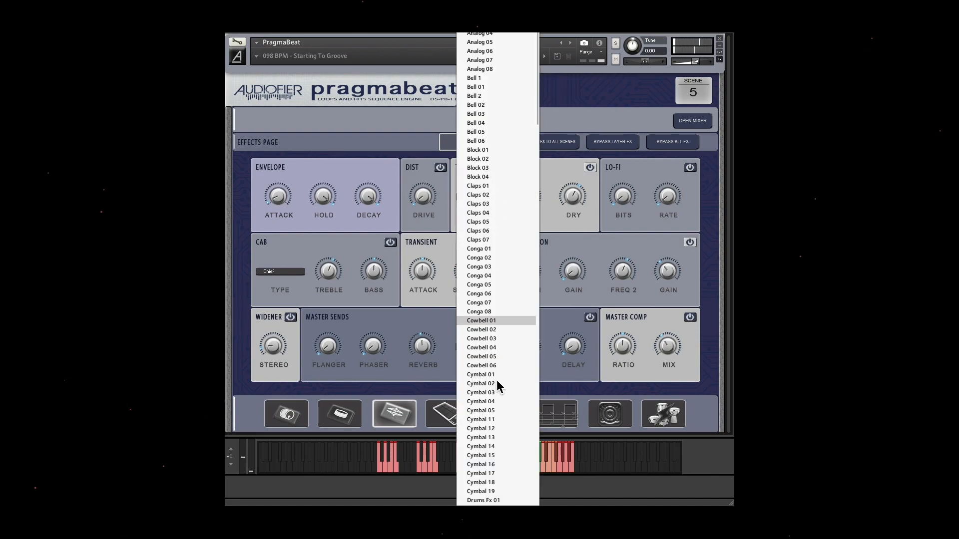
{"action": "left_click", "coordinate": [496, 487]}
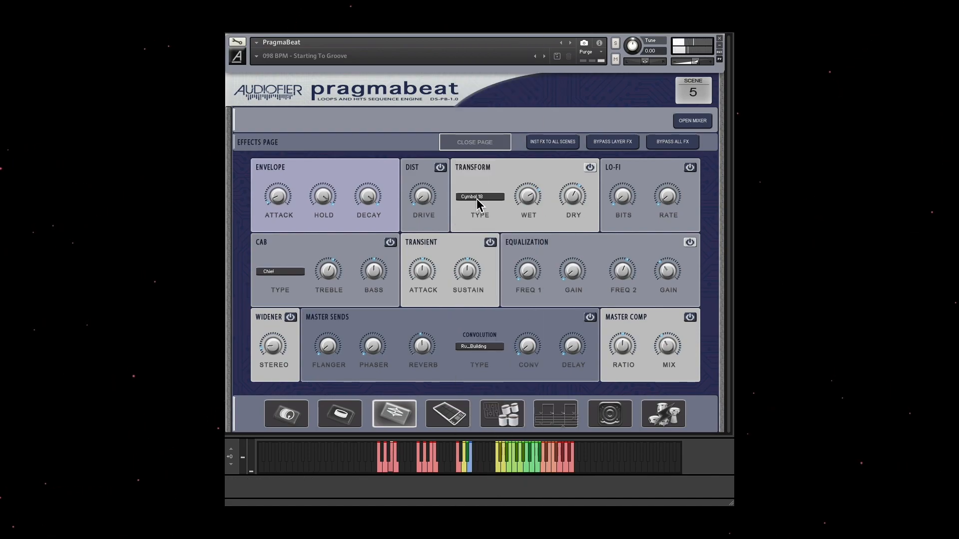
Step: Try the Block 01 and Female 12 Transform types on the high percussion layer
{"action": "left_click", "coordinate": [481, 198]}
{"action": "left_click", "coordinate": [481, 150]}
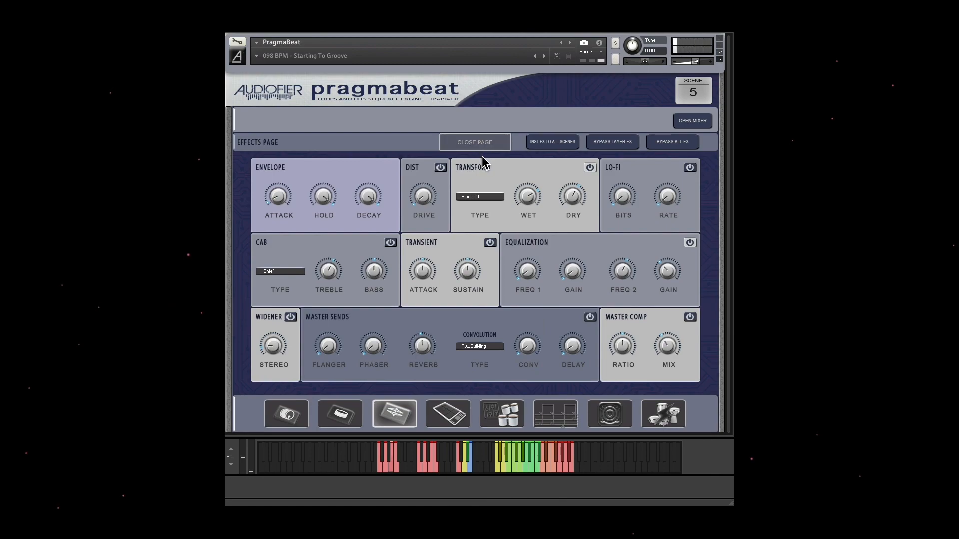
{"action": "left_click", "coordinate": [484, 200]}
{"action": "scroll", "coordinate": [494, 424], "scroll_direction": "down", "scroll_amount": 10}
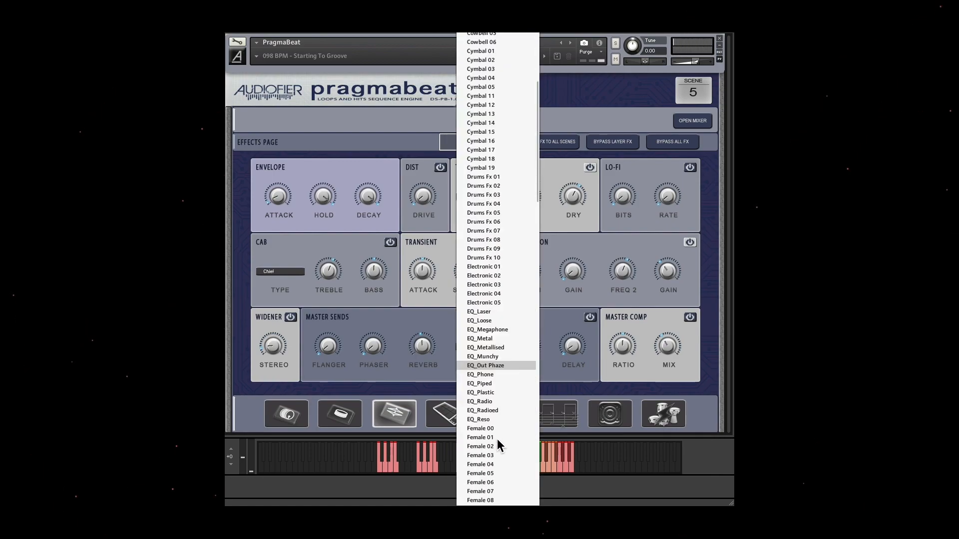
{"action": "left_click", "coordinate": [492, 361]}
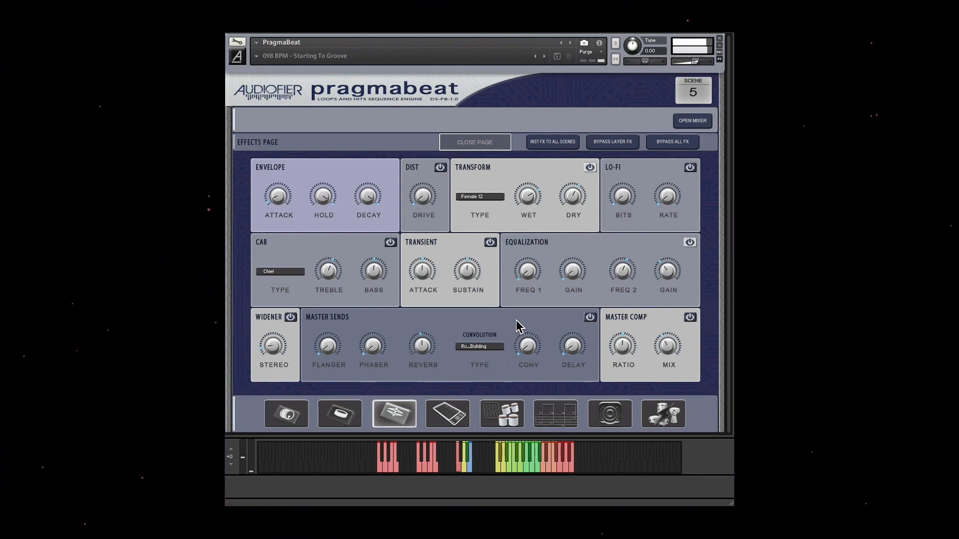
Step: Raise the Transform wet level of the high percussion layer and try the Cowbell 04 type
{"action": "left_click", "coordinate": [530, 189]}
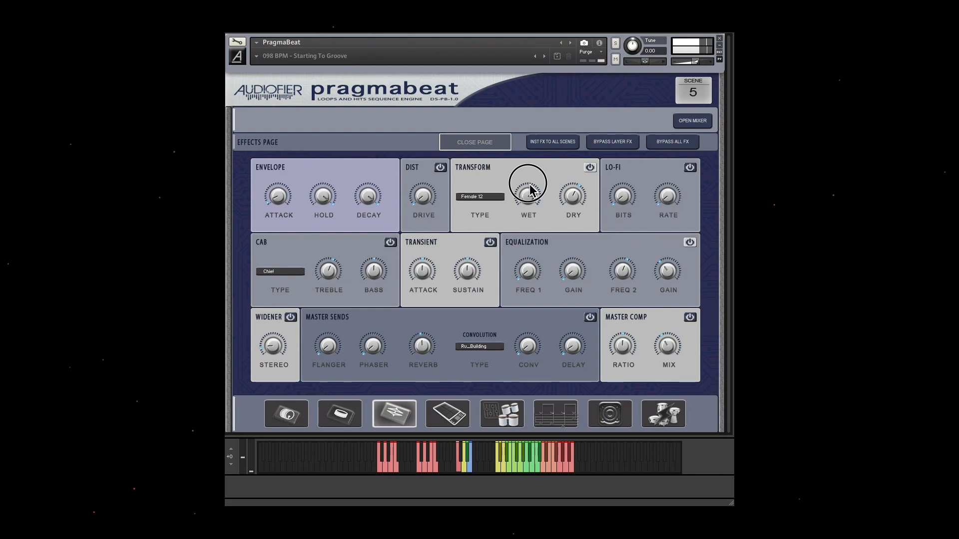
{"action": "left_click", "coordinate": [482, 198]}
{"action": "left_click", "coordinate": [484, 353]}
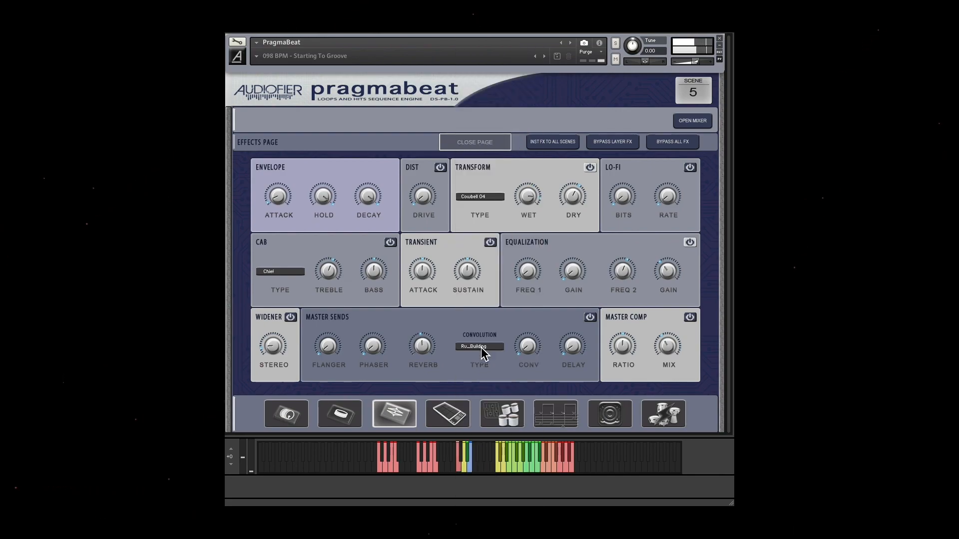
Step: Try the Helicop Transform type, then set the high percussion layer's type to Cymbal 11
{"action": "left_click", "coordinate": [487, 197]}
{"action": "scroll", "coordinate": [496, 343], "scroll_direction": "down", "scroll_amount": 10}
{"action": "scroll", "coordinate": [496, 345], "scroll_direction": "down", "scroll_amount": 5}
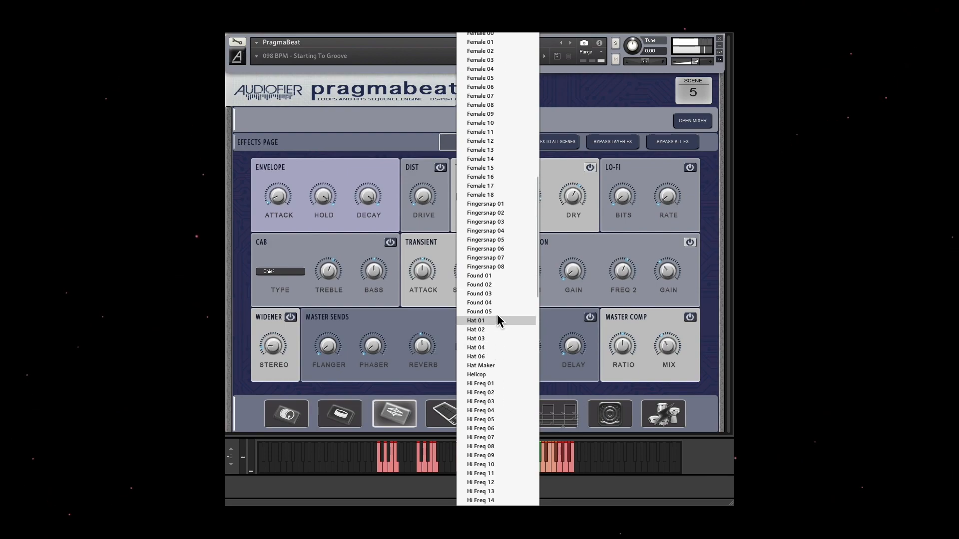
{"action": "left_click", "coordinate": [493, 373]}
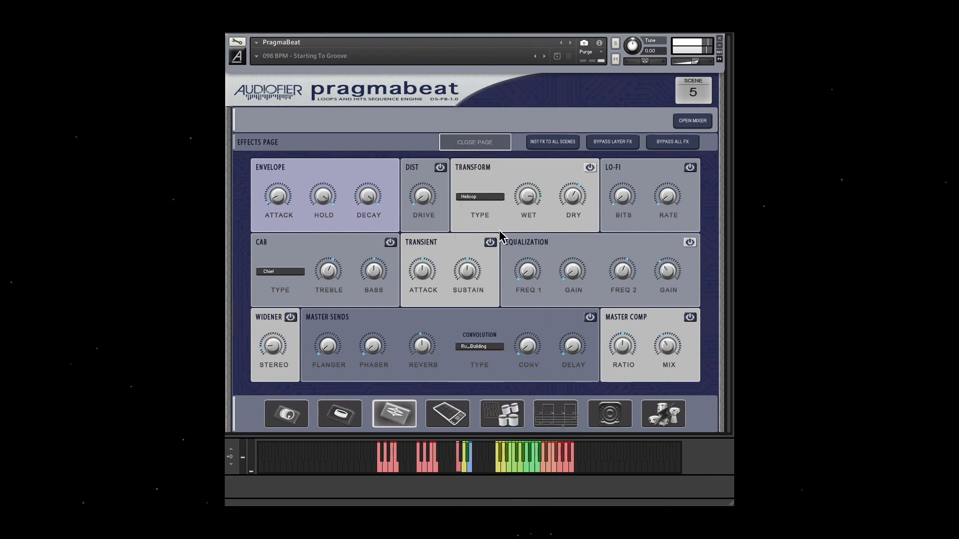
{"action": "left_click", "coordinate": [487, 197]}
{"action": "left_click", "coordinate": [493, 422]}
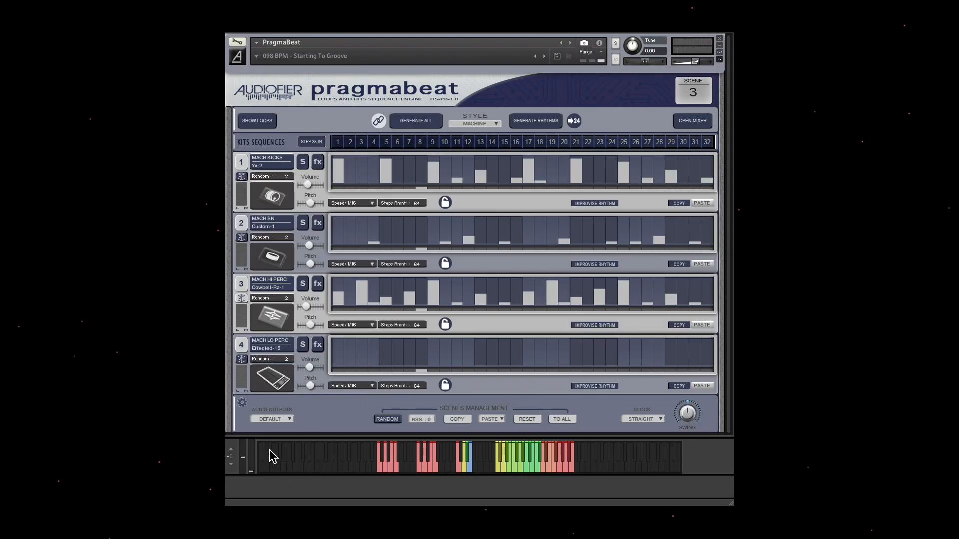
Step: View the high percussion lane's effects in scene 3, open and close the mixer, and reopen the effects page
{"action": "left_click", "coordinate": [318, 284]}
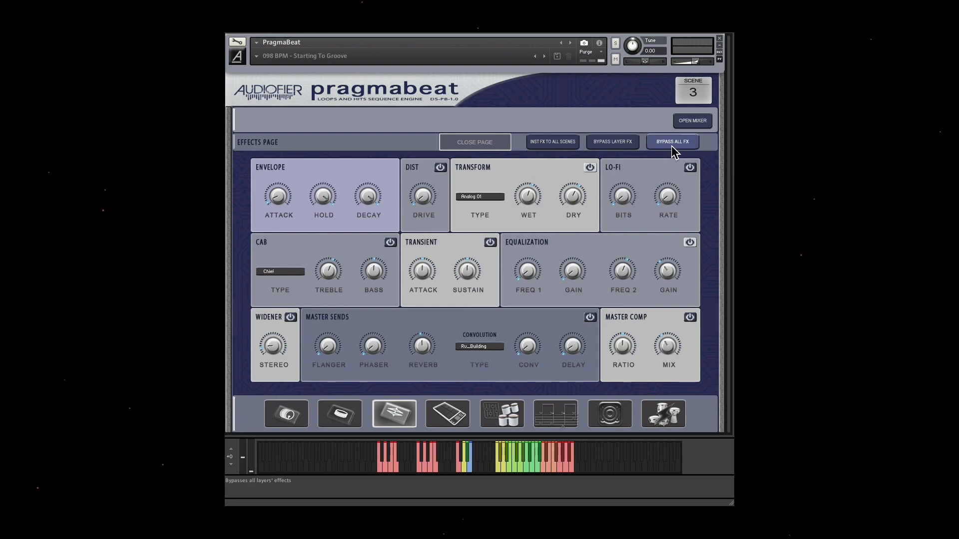
{"action": "left_click", "coordinate": [692, 121]}
{"action": "left_click", "coordinate": [692, 121]}
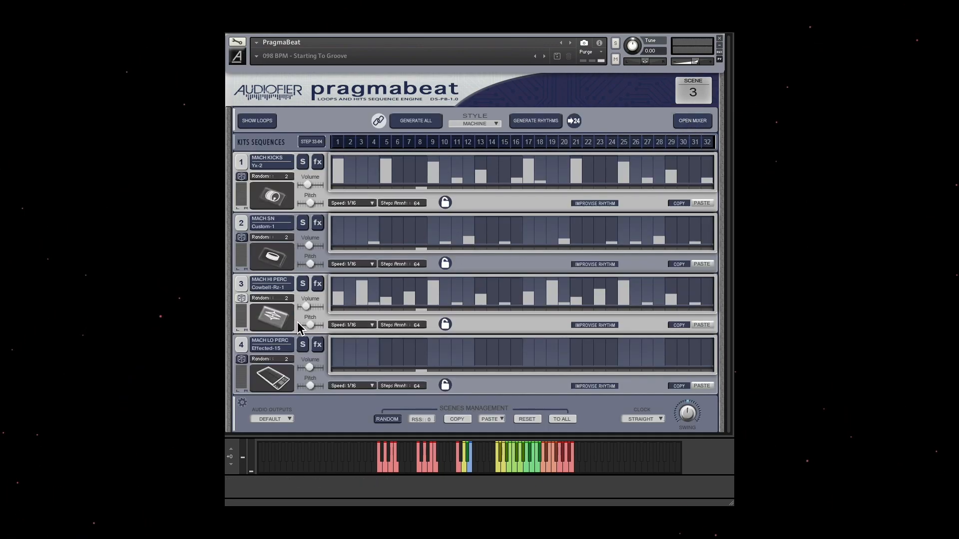
{"action": "left_click", "coordinate": [317, 284]}
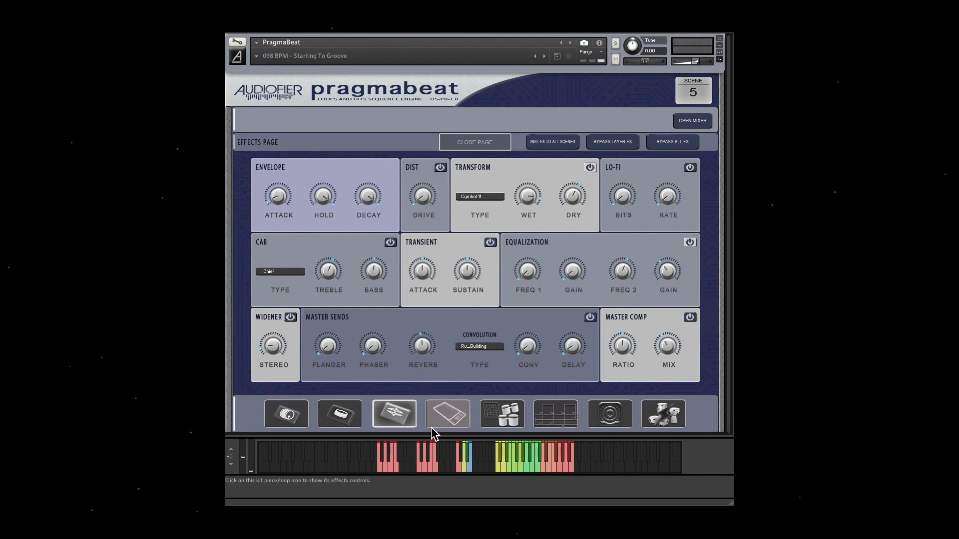
Step: On the snare layer's effects, turn the envelope attack and the Transient attack and sustain down to minimum with Transient enabled
{"action": "left_click", "coordinate": [345, 421]}
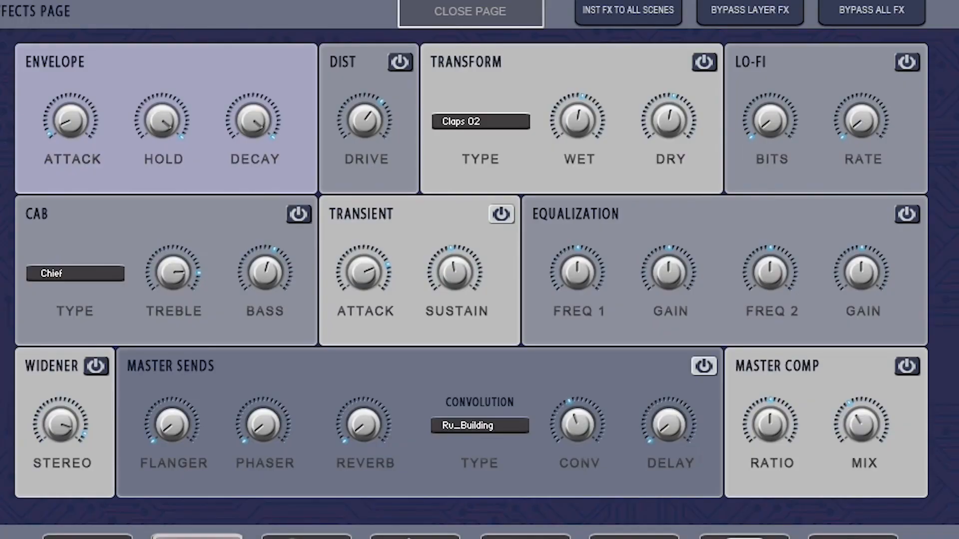
{"action": "left_click_drag", "start_coordinate": [79, 119], "coordinate": [63, 161]}
{"action": "left_click", "coordinate": [509, 212]}
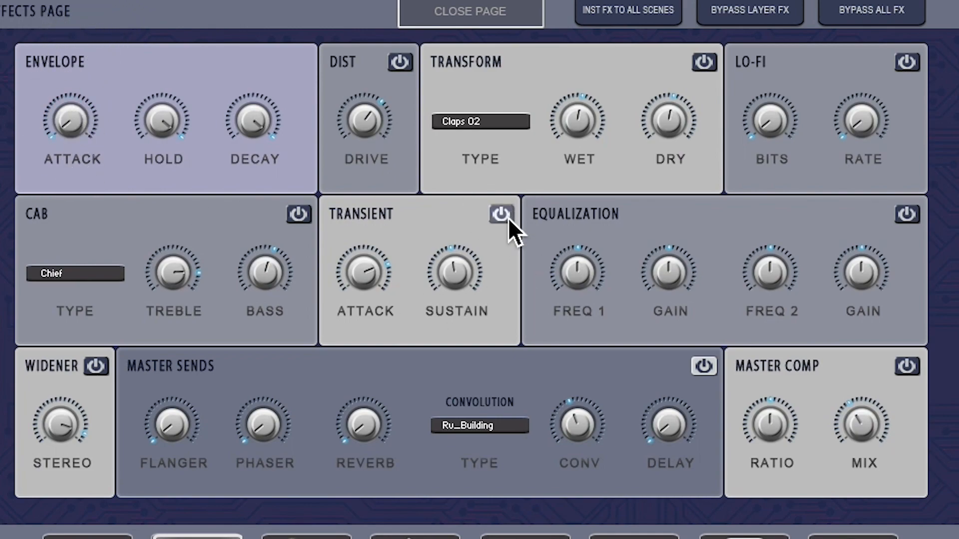
{"action": "left_click", "coordinate": [505, 216]}
{"action": "left_click_drag", "start_coordinate": [464, 260], "coordinate": [373, 431]}
{"action": "left_click_drag", "start_coordinate": [369, 257], "coordinate": [349, 317]}
{"action": "left_click_drag", "start_coordinate": [371, 265], "coordinate": [178, 377]}
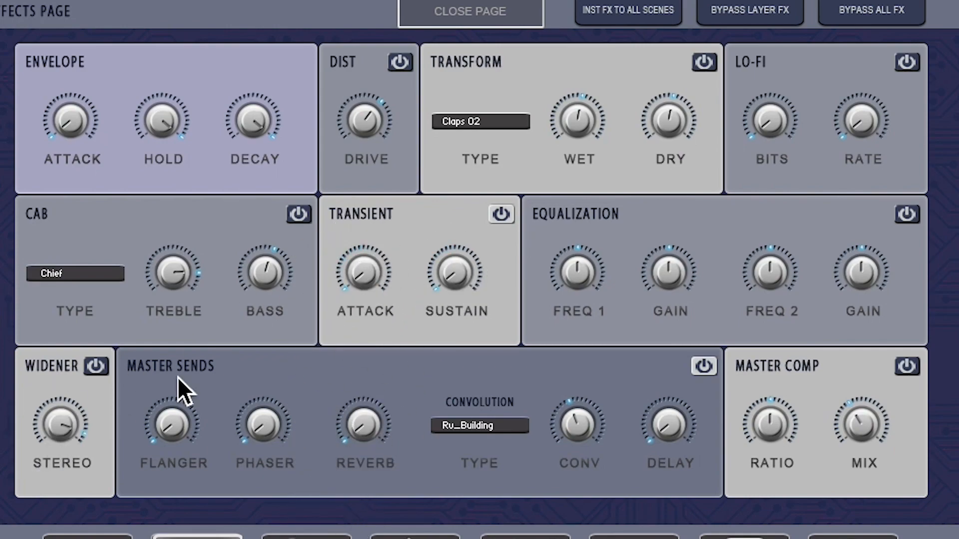
Step: Bring the snare layer's Transient attack up to about midway and set its sustain somewhat above minimum
{"action": "left_click_drag", "start_coordinate": [429, 278], "coordinate": [558, 99]}
{"action": "left_click_drag", "start_coordinate": [436, 260], "coordinate": [411, 364]}
{"action": "left_click_drag", "start_coordinate": [370, 256], "coordinate": [409, 182]}
Step: Enable the snare layer's Transform effect with the Claps 02 type and reduce its dry and wet levels
{"action": "left_click", "coordinate": [704, 63]}
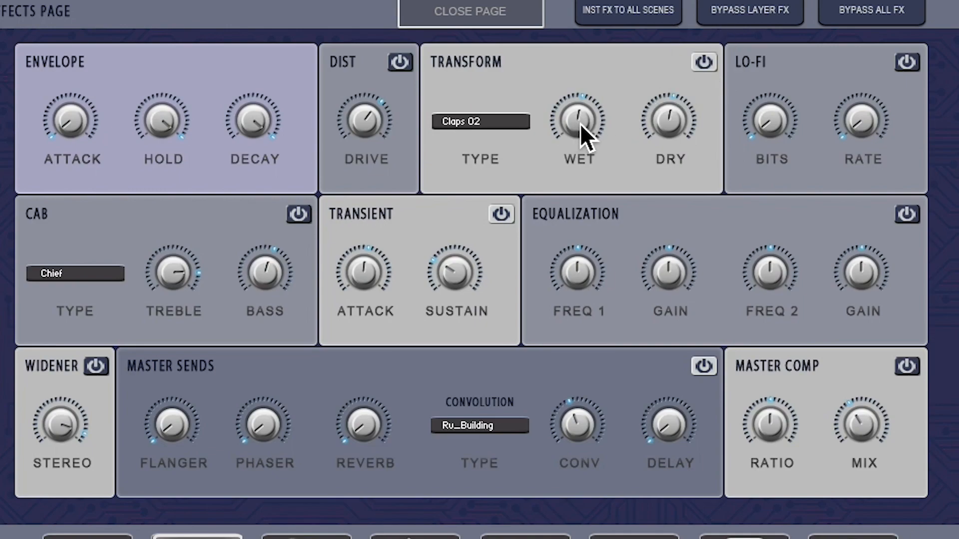
{"action": "left_click_drag", "start_coordinate": [677, 109], "coordinate": [515, 343]}
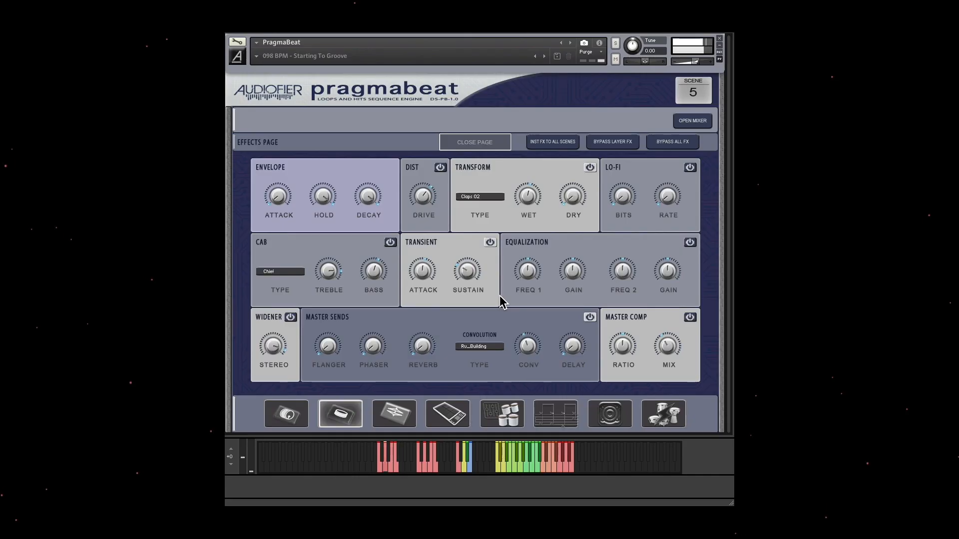
{"action": "left_click_drag", "start_coordinate": [573, 199], "coordinate": [588, 169]}
{"action": "left_click_drag", "start_coordinate": [531, 193], "coordinate": [525, 203]}
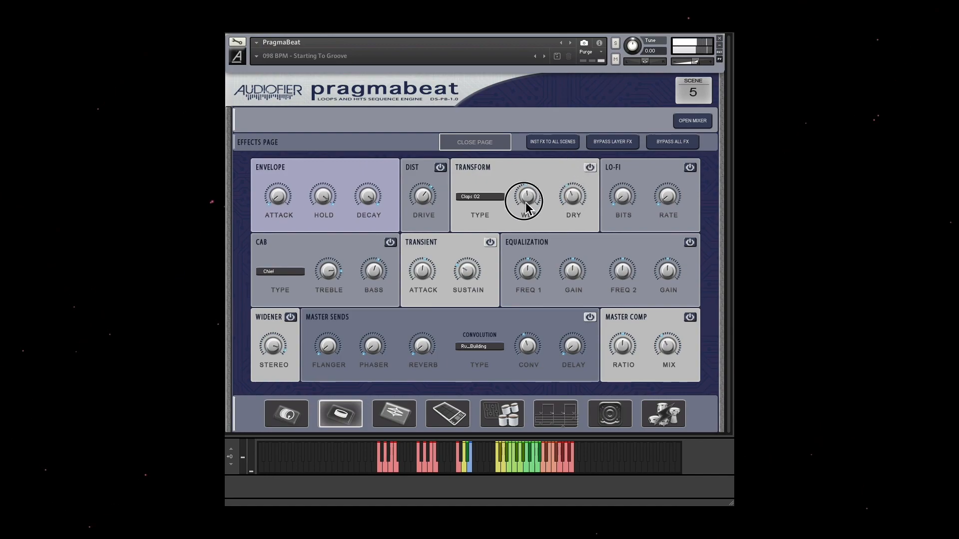
Step: Fine-tune the snare layer's mixer volume, along with its Transform dry level and Transient sustain
{"action": "left_click", "coordinate": [693, 121]}
{"action": "left_click_drag", "start_coordinate": [348, 361], "coordinate": [347, 350]}
{"action": "left_click", "coordinate": [355, 298]}
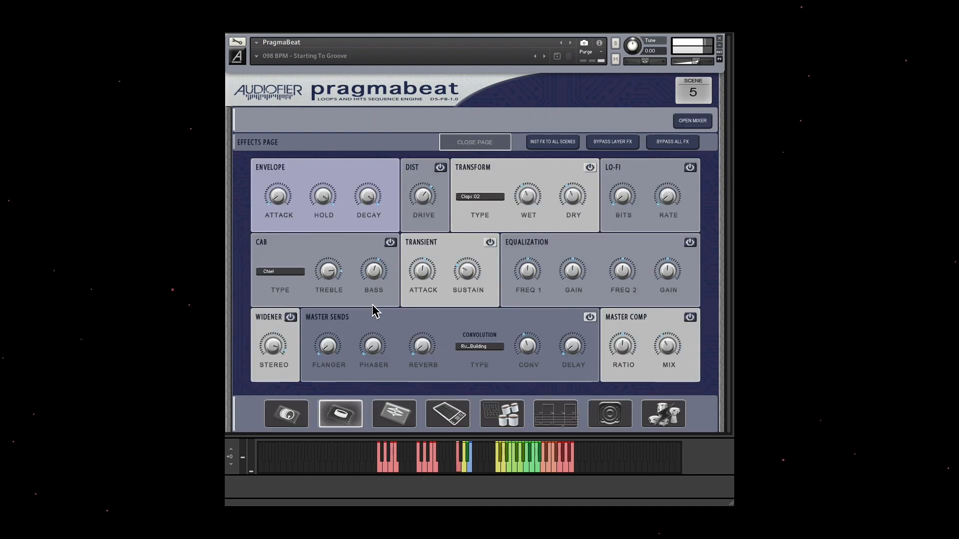
{"action": "mouse_move", "coordinate": [572, 194]}
{"action": "left_mouse_down"}
{"action": "mouse_move", "coordinate": [576, 186]}
{"action": "mouse_move", "coordinate": [569, 196]}
{"action": "left_mouse_up"}
{"action": "left_click_drag", "start_coordinate": [456, 273], "coordinate": [468, 273]}
Step: Raise the pitch of the second kit layer to 4 semitones in the mixer
{"action": "left_click", "coordinate": [692, 120]}
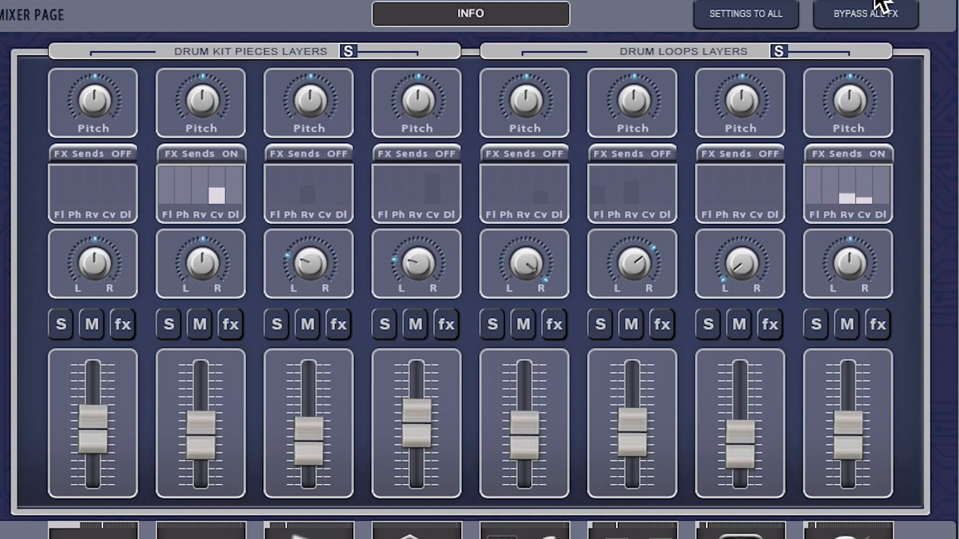
{"action": "left_click_drag", "start_coordinate": [210, 97], "coordinate": [220, 82]}
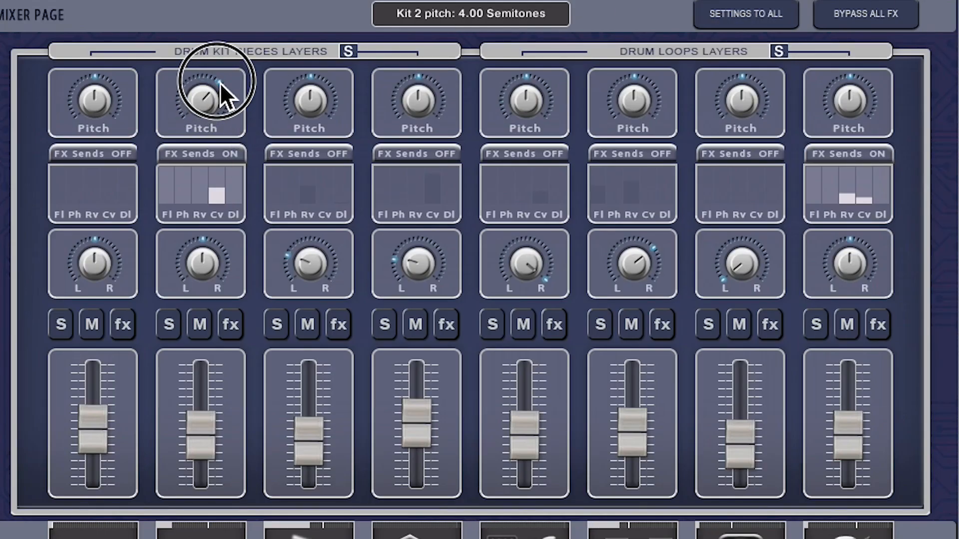
{"action": "left_click", "coordinate": [204, 98]}
{"action": "left_click", "coordinate": [202, 100]}
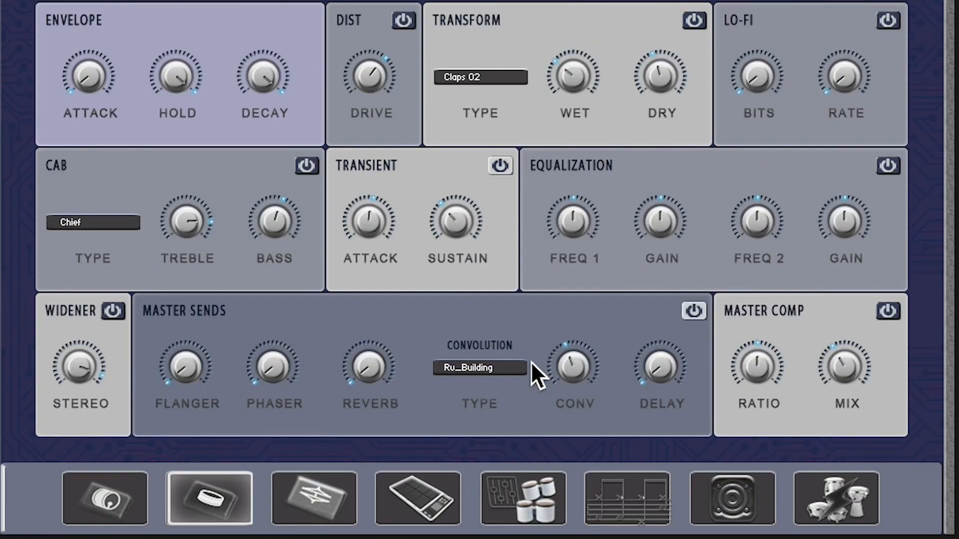
Step: Change the snare layer's convolution type to Ru_Studio 2 and slightly raise the convolution send
{"action": "left_click", "coordinate": [525, 367]}
{"action": "left_click", "coordinate": [506, 492]}
{"action": "left_click_drag", "start_coordinate": [568, 372], "coordinate": [571, 366]}
Step: Try higher delay and flanger sends on the snare layer, and return both to minimum
{"action": "left_click_drag", "start_coordinate": [660, 365], "coordinate": [711, 246]}
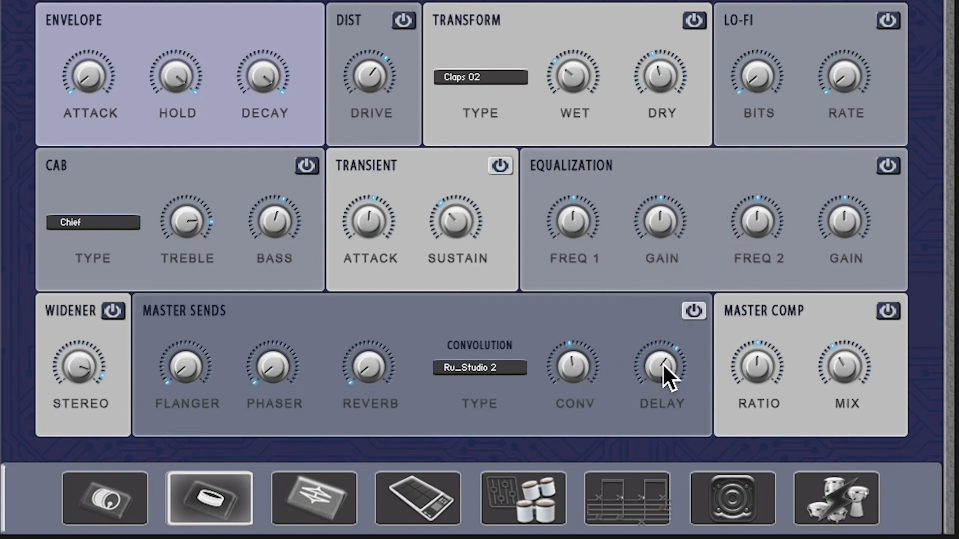
{"action": "left_click_drag", "start_coordinate": [667, 361], "coordinate": [634, 408]}
{"action": "left_click", "coordinate": [184, 345]}
{"action": "left_click_drag", "start_coordinate": [184, 345], "coordinate": [153, 445]}
Step: Audition the snare layer's Widener with an adjusted stereo amount, and switch the effect back off
{"action": "left_click", "coordinate": [113, 311]}
{"action": "left_click", "coordinate": [77, 373]}
{"action": "left_click", "coordinate": [115, 311]}
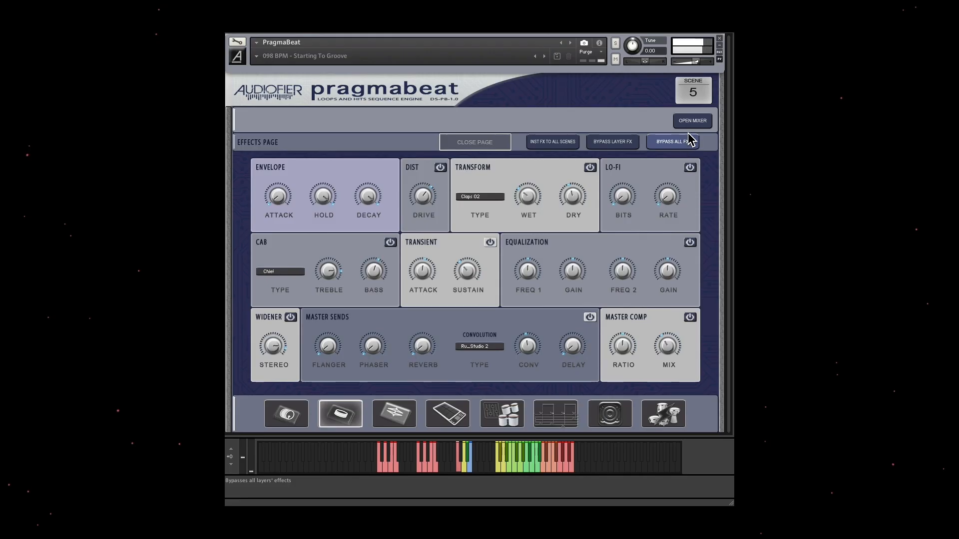
Step: Check the second kit layer in the mixer by toggling its solo and mute and briefly viewing its effects page
{"action": "left_click", "coordinate": [692, 120]}
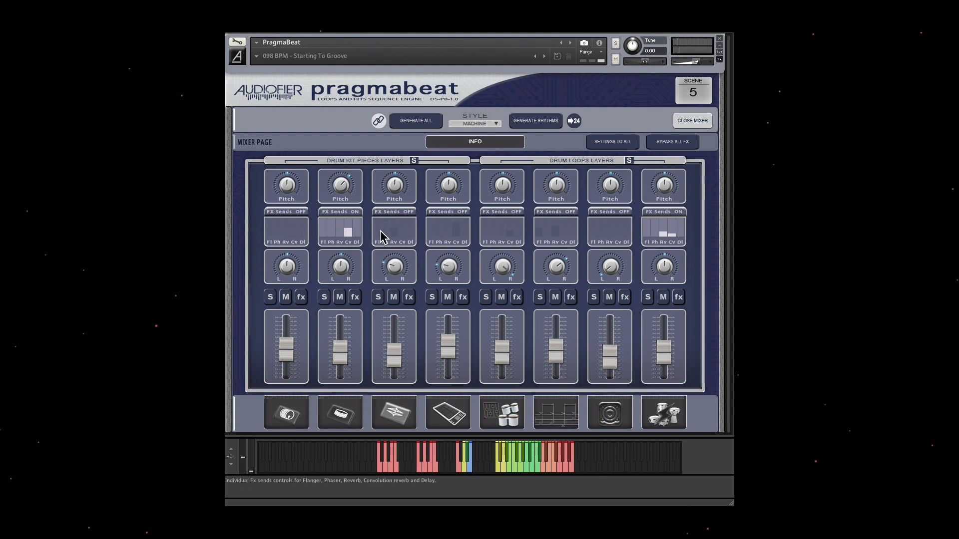
{"action": "left_click", "coordinate": [323, 297]}
{"action": "left_click", "coordinate": [324, 300]}
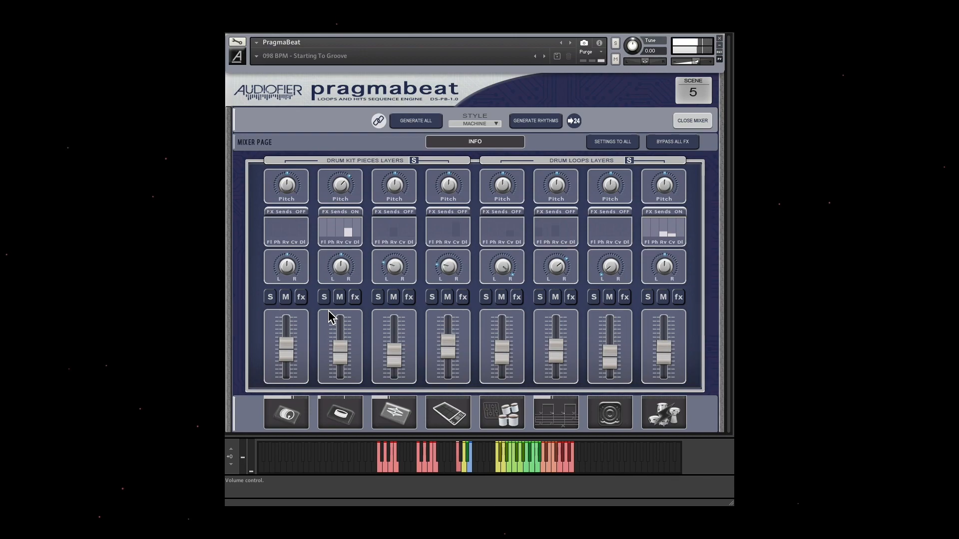
{"action": "left_click", "coordinate": [339, 300]}
{"action": "left_click", "coordinate": [340, 300]}
{"action": "left_click", "coordinate": [355, 299]}
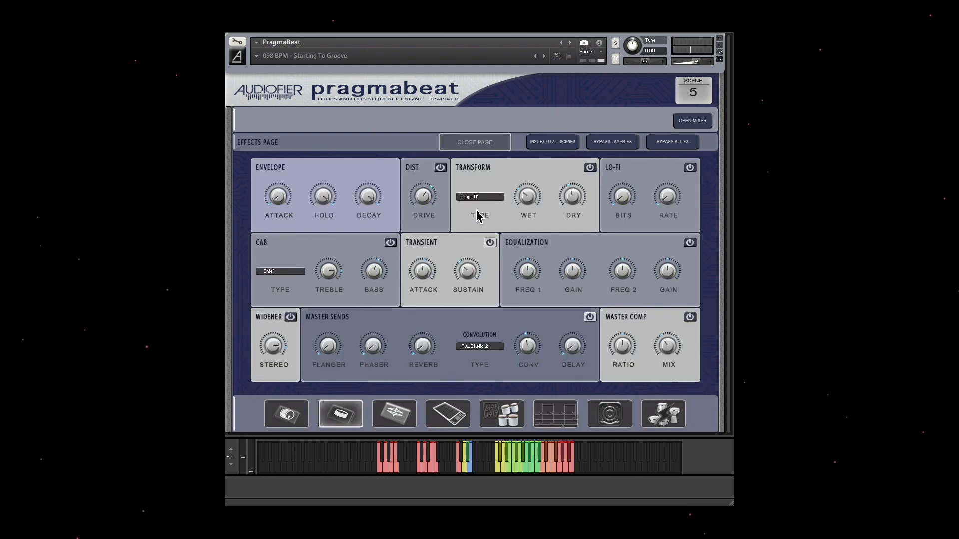
{"action": "left_click", "coordinate": [693, 121]}
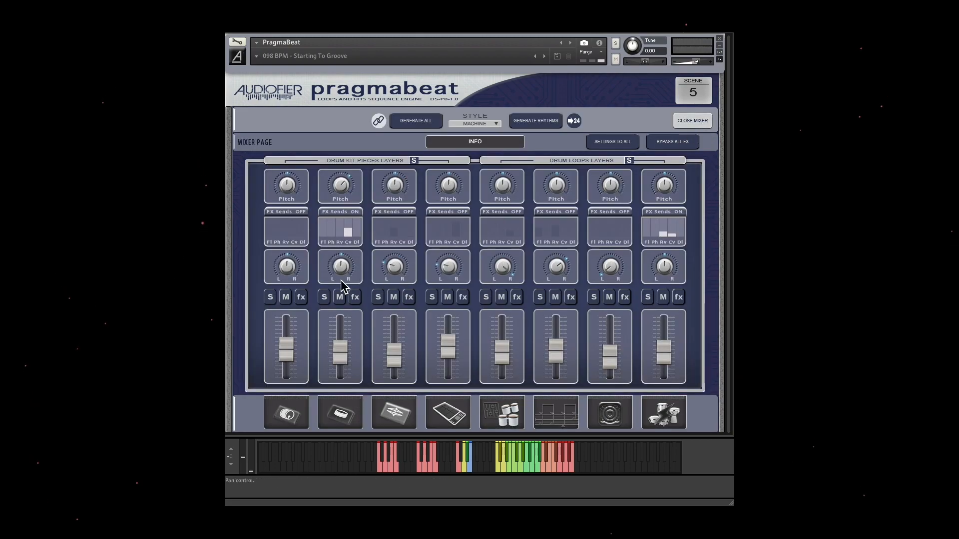
Step: Adjust the second kit layer's pitch in the mixer, and turn off the high and low percussion lanes
{"action": "left_click", "coordinate": [341, 213]}
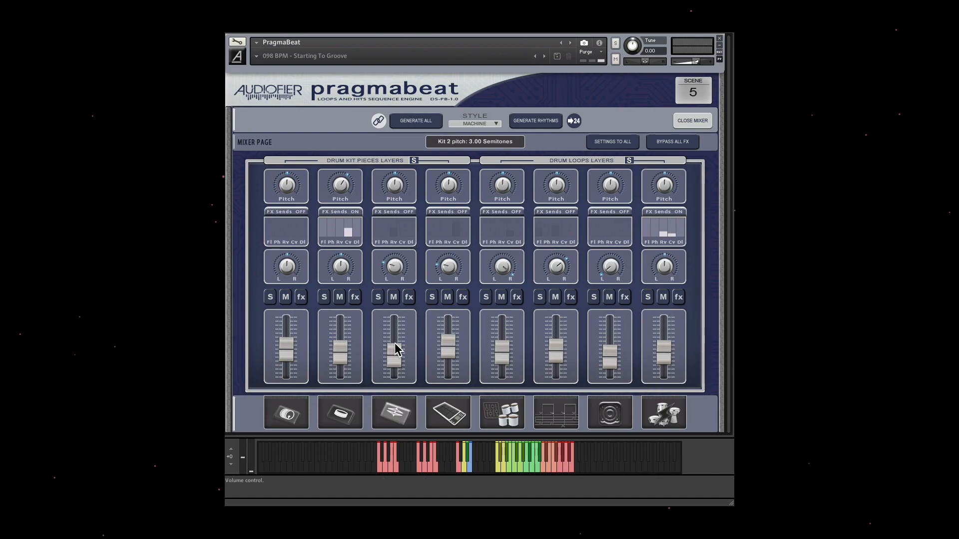
{"action": "left_click_drag", "start_coordinate": [358, 192], "coordinate": [350, 181]}
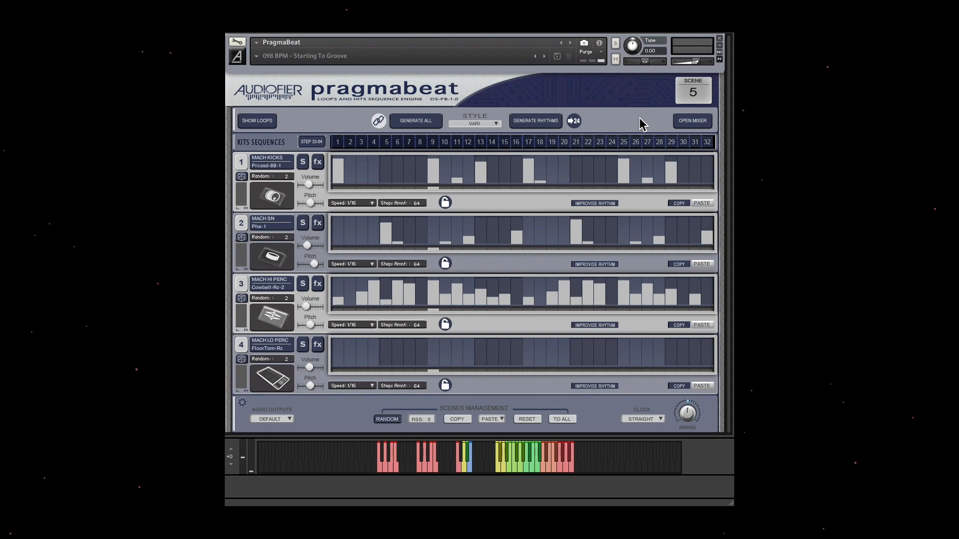
{"action": "left_click", "coordinate": [243, 284]}
{"action": "left_click", "coordinate": [242, 345]}
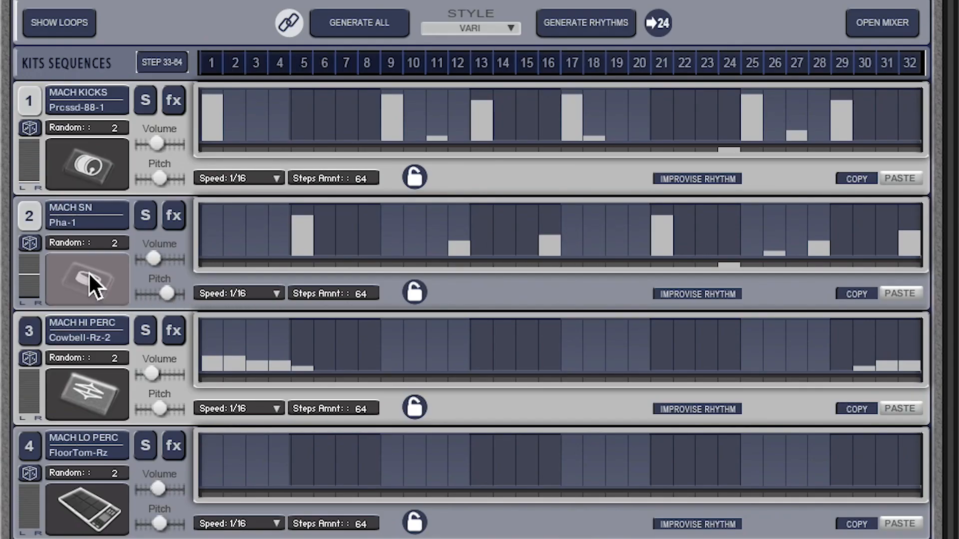
Step: Replace the snare lane's sound with SoulFunk-3 from the Variable snare drums, checking the mixer briefly
{"action": "left_click", "coordinate": [90, 272]}
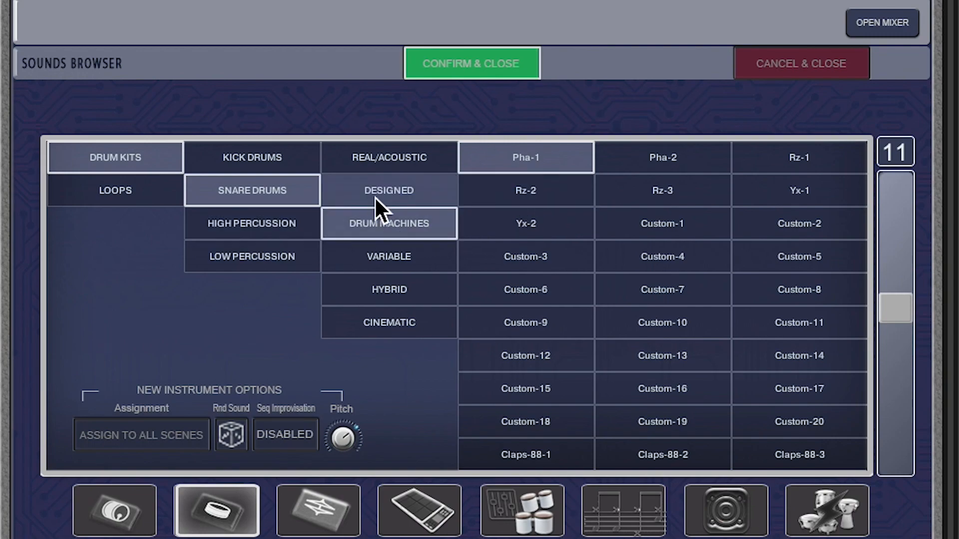
{"action": "left_click", "coordinate": [400, 258]}
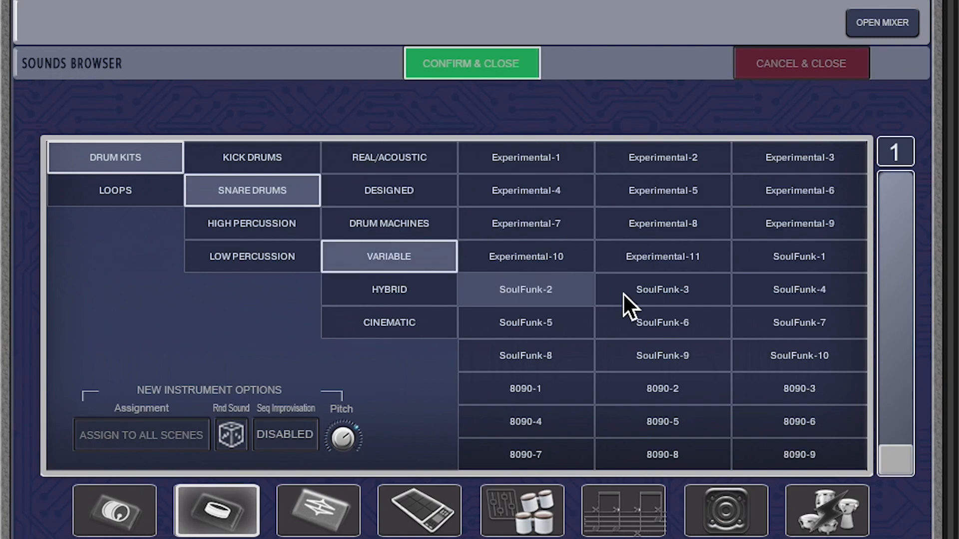
{"action": "left_click", "coordinate": [681, 291]}
{"action": "left_click", "coordinate": [882, 23]}
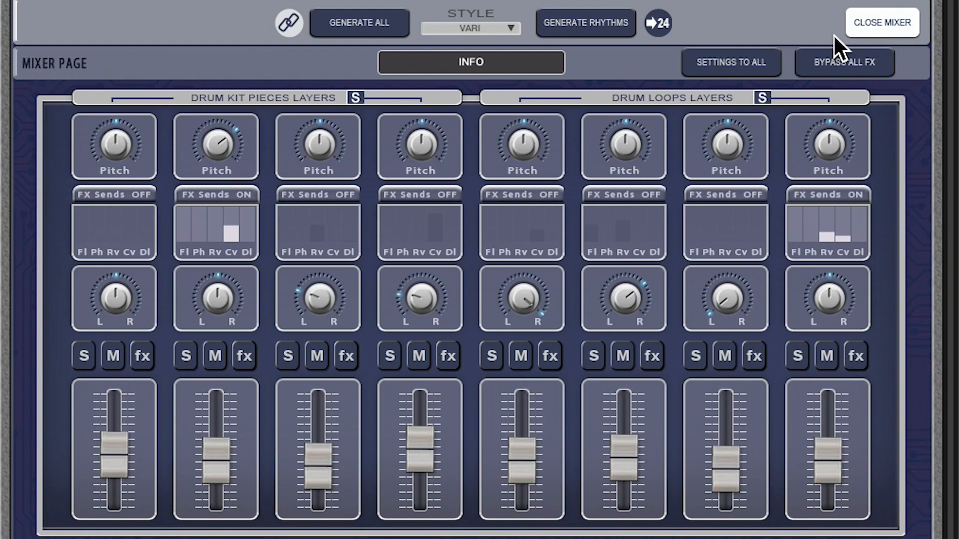
{"action": "left_click", "coordinate": [861, 25]}
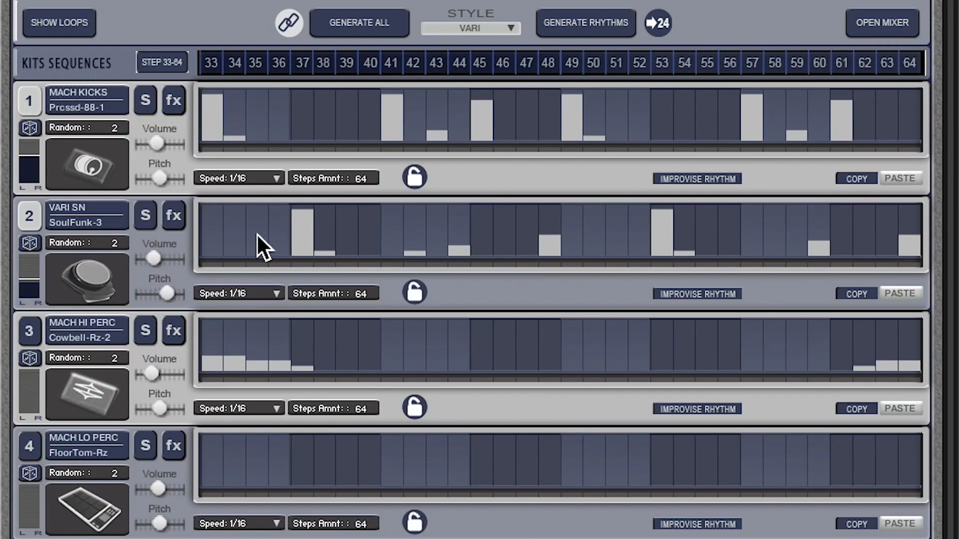
Step: Reshape the snare lane's step levels, setting step 48 to 7, raising step 60 and lowering steps 37, 44 and 53
{"action": "left_click", "coordinate": [304, 221]}
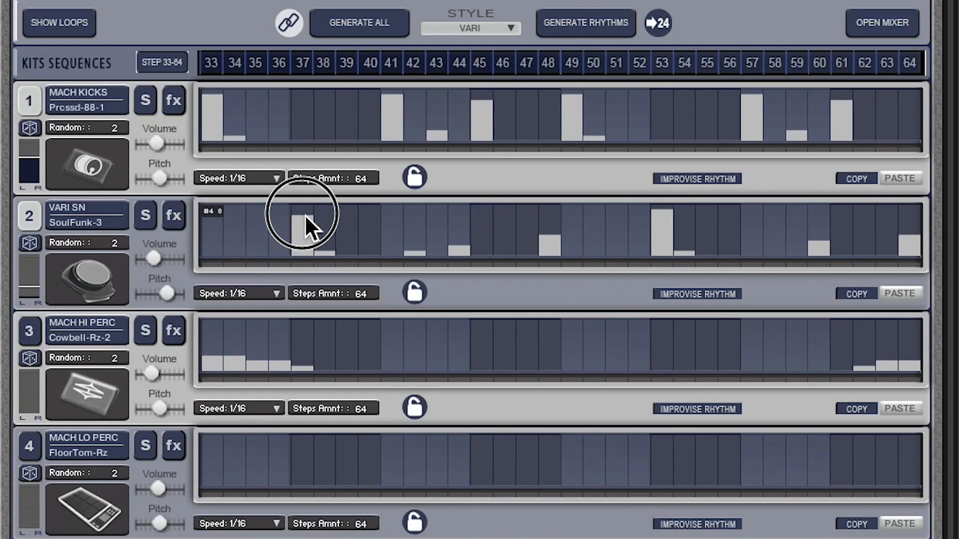
{"action": "left_click", "coordinate": [672, 220]}
{"action": "left_click", "coordinate": [462, 252]}
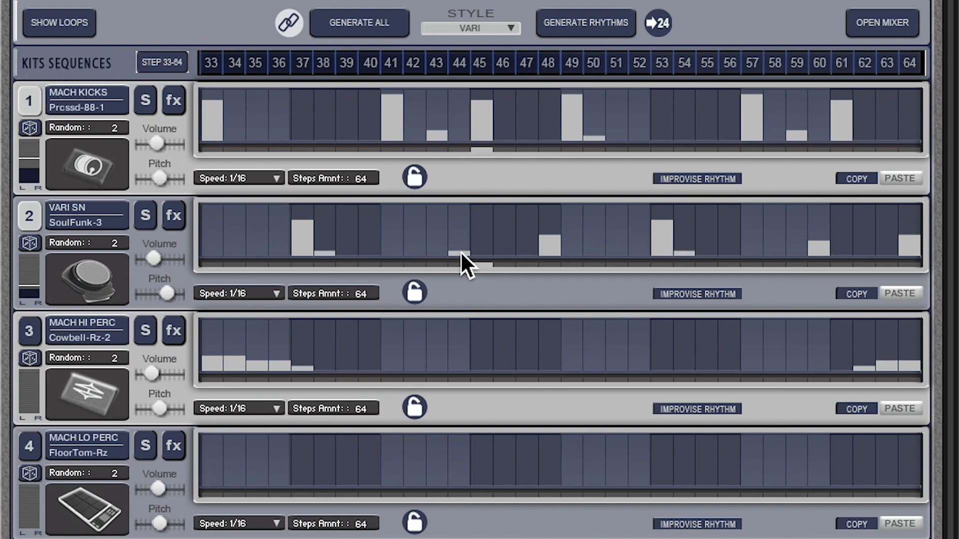
{"action": "left_click", "coordinate": [559, 221]}
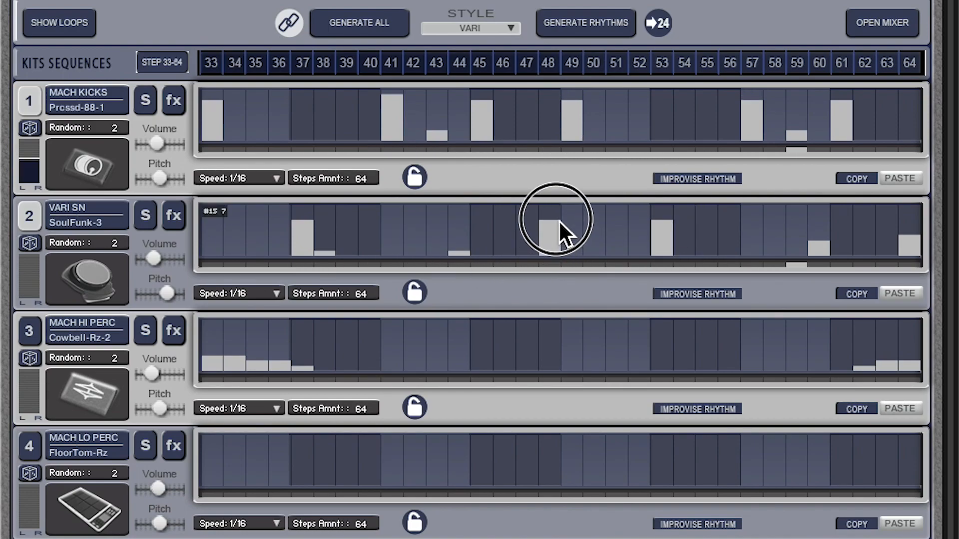
{"action": "left_click", "coordinate": [825, 214]}
{"action": "left_click", "coordinate": [917, 243]}
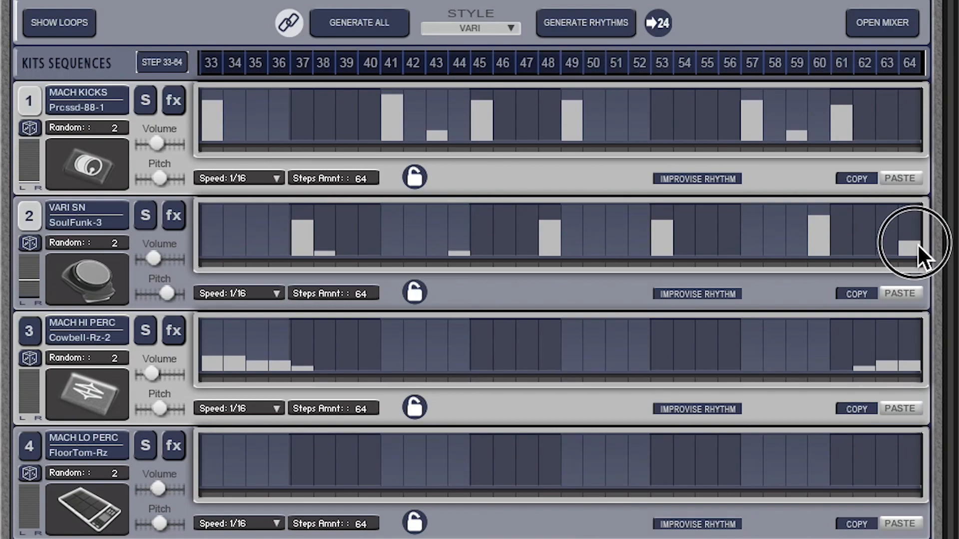
{"action": "left_click", "coordinate": [918, 231]}
{"action": "left_click", "coordinate": [310, 214]}
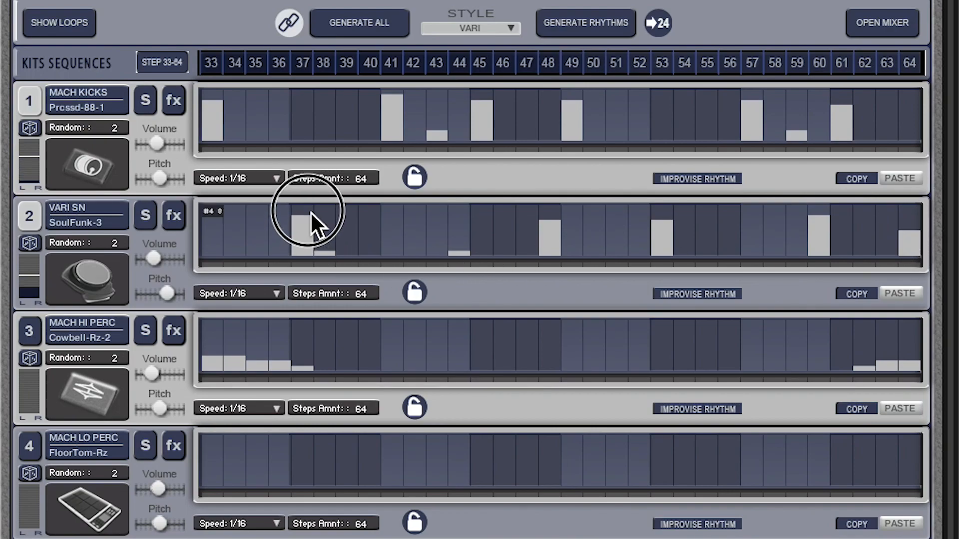
{"action": "left_click", "coordinate": [305, 218]}
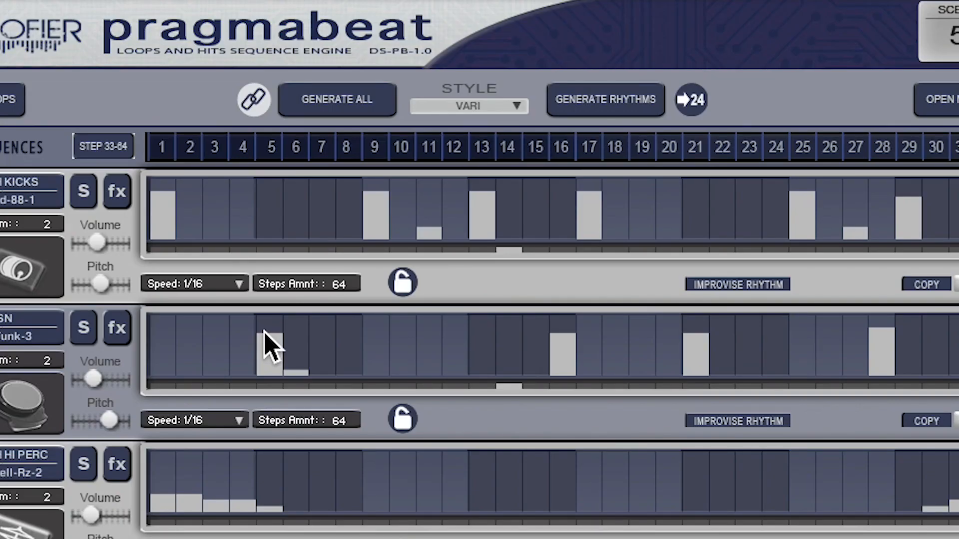
Step: Choose the Vari style and generate new sounds for the layers
{"action": "left_click", "coordinate": [493, 113]}
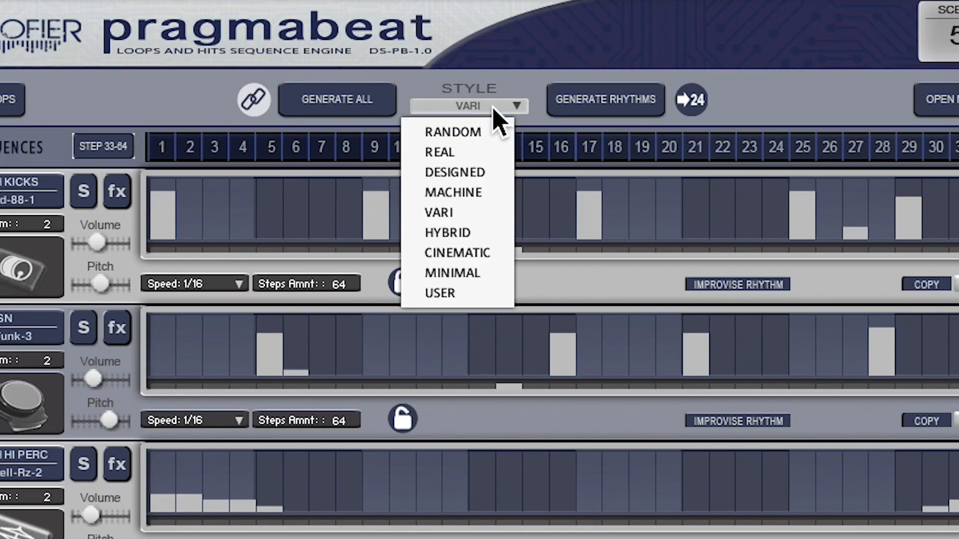
{"action": "left_click", "coordinate": [465, 215]}
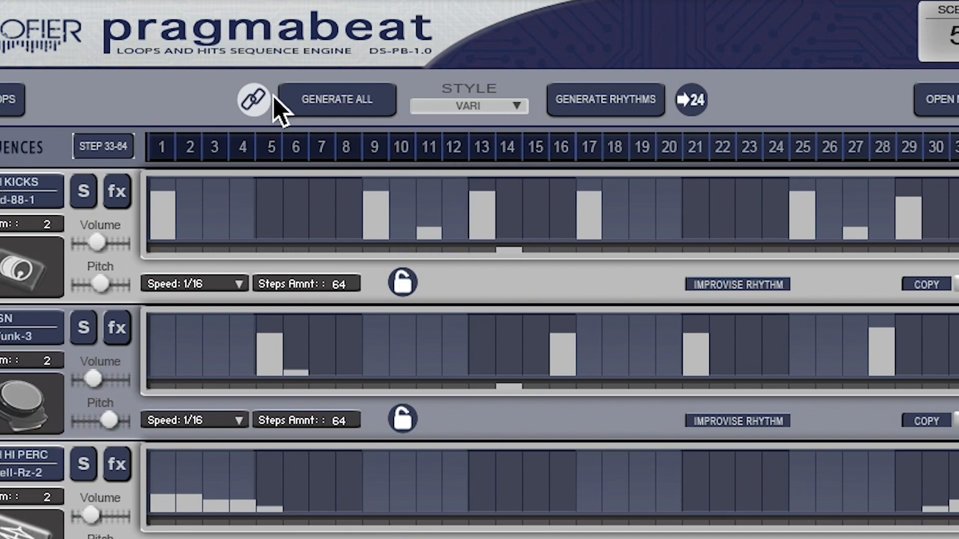
{"action": "left_click", "coordinate": [330, 106]}
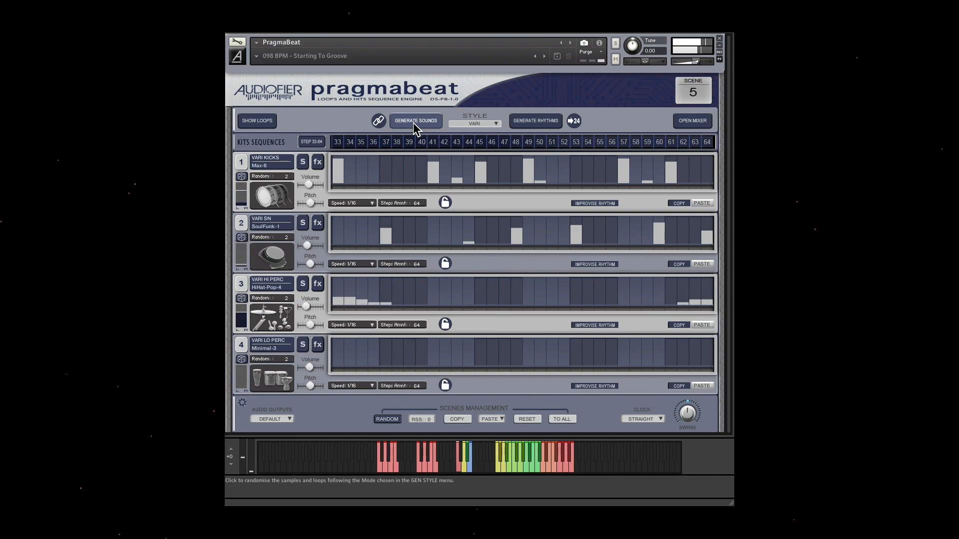
Step: Audition Loop B soloed in the mixer and set its volume to -16.5 dB
{"action": "left_click", "coordinate": [701, 120]}
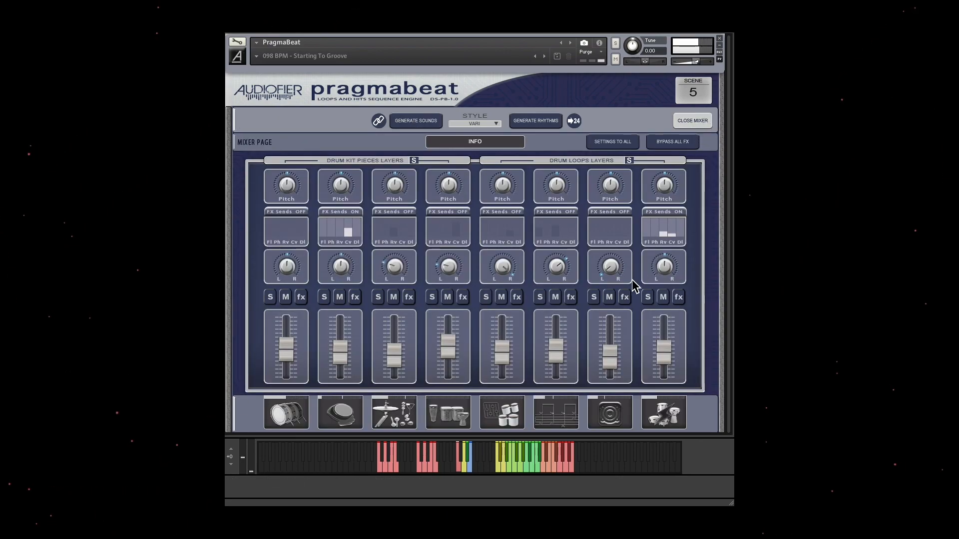
{"action": "left_click", "coordinate": [541, 298]}
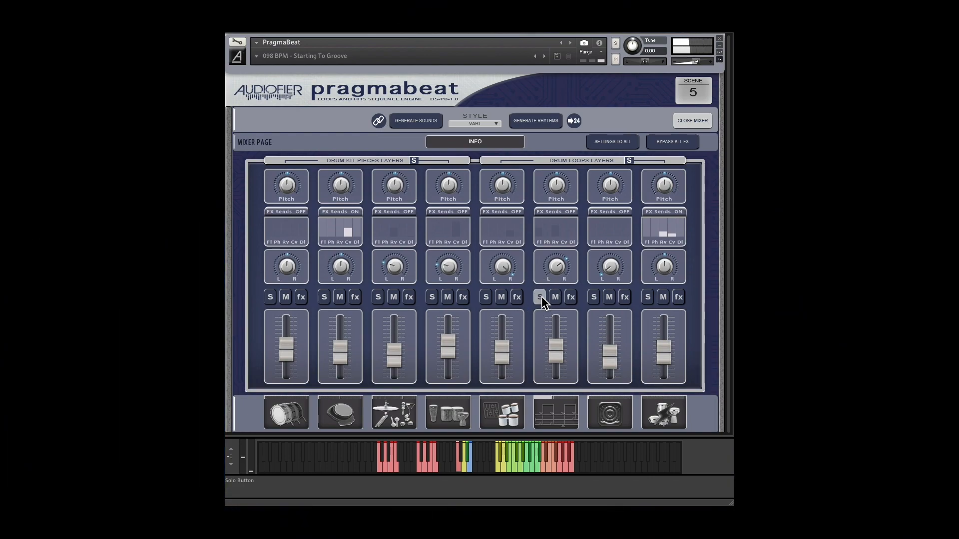
{"action": "left_click_drag", "start_coordinate": [552, 359], "coordinate": [553, 359]}
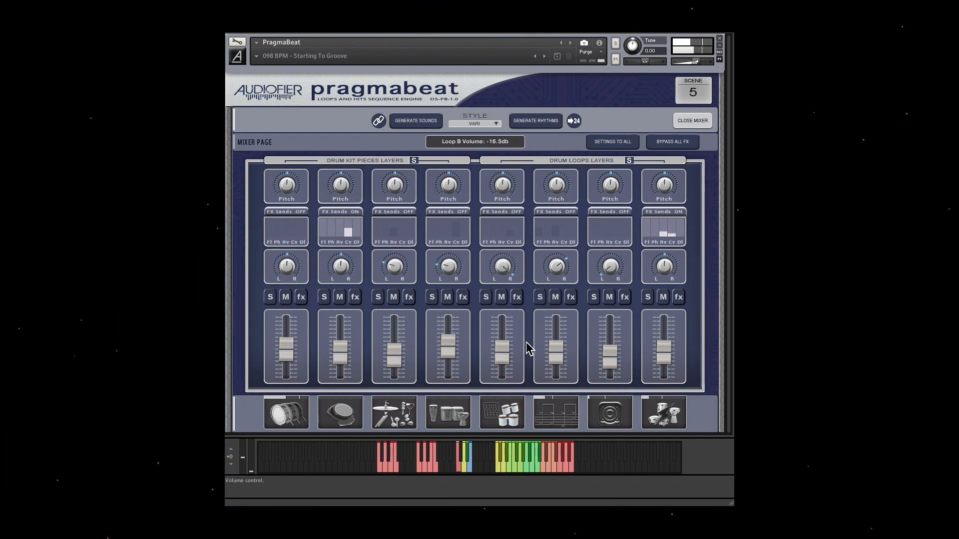
Step: Pan Loop A closer to the centre and set its volume to -19.9 dB
{"action": "left_click_drag", "start_coordinate": [504, 269], "coordinate": [501, 292]}
{"action": "left_click", "coordinate": [501, 339]}
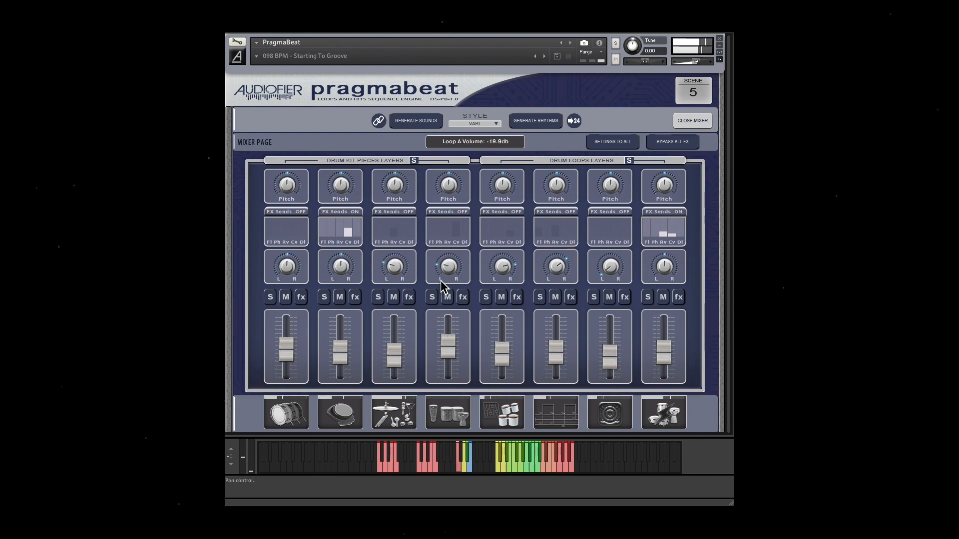
Step: Audition the fourth kit layer, and set Kit 4's volume to -11.2 dB and Kit 3's to -23.7 dB
{"action": "left_click", "coordinate": [432, 298]}
{"action": "left_click", "coordinate": [450, 350]}
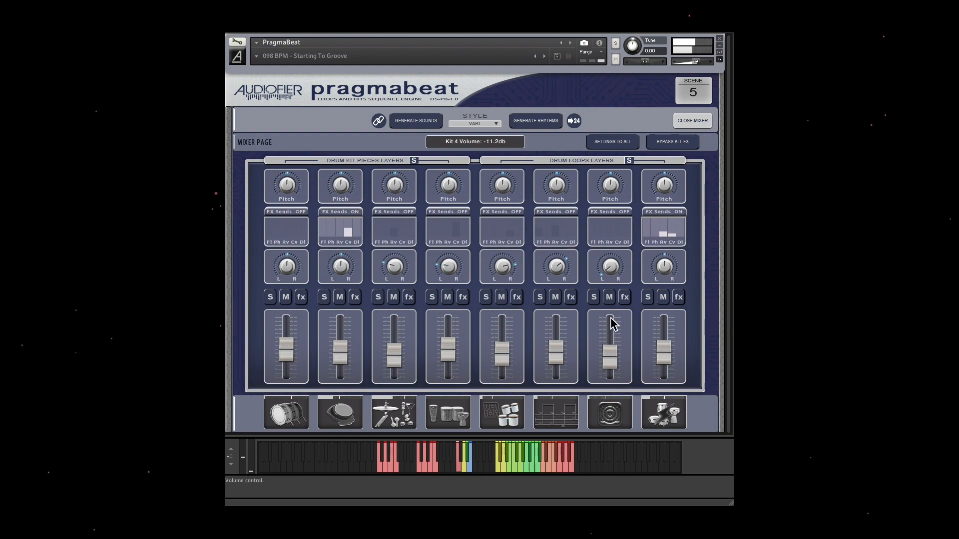
{"action": "left_click", "coordinate": [392, 355]}
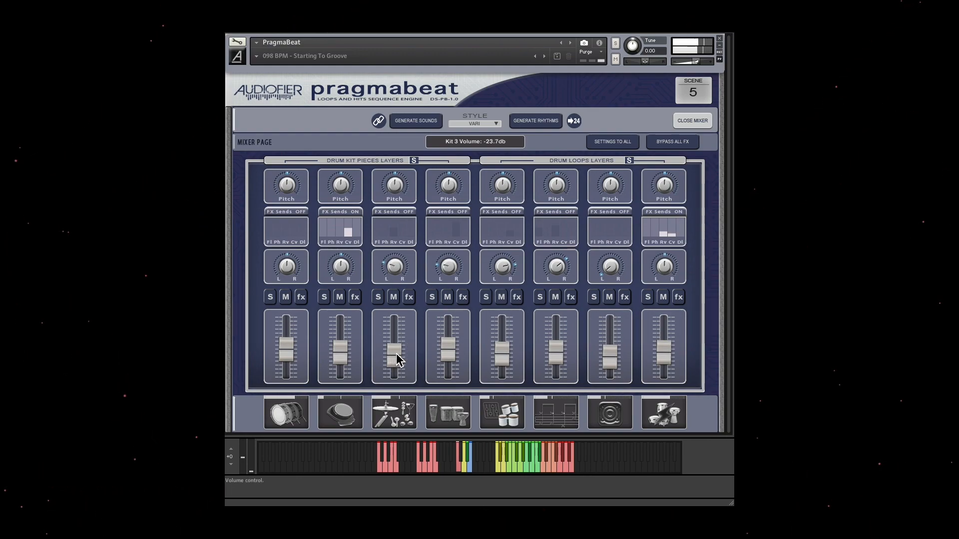
Step: Set Kit 3's volume to -27.0 dB and return from the mixer to the loop lanes
{"action": "left_click_drag", "start_coordinate": [396, 354], "coordinate": [393, 361]}
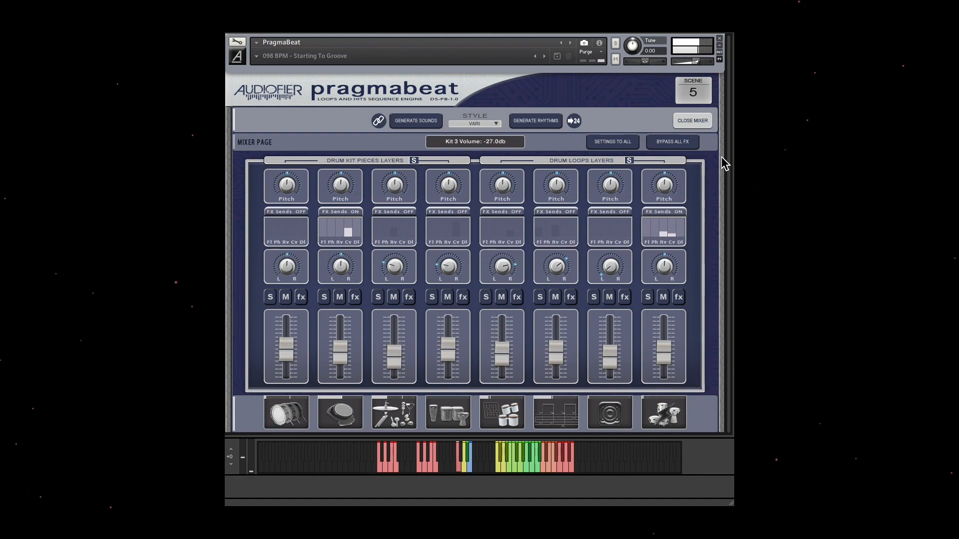
{"action": "left_click", "coordinate": [692, 121]}
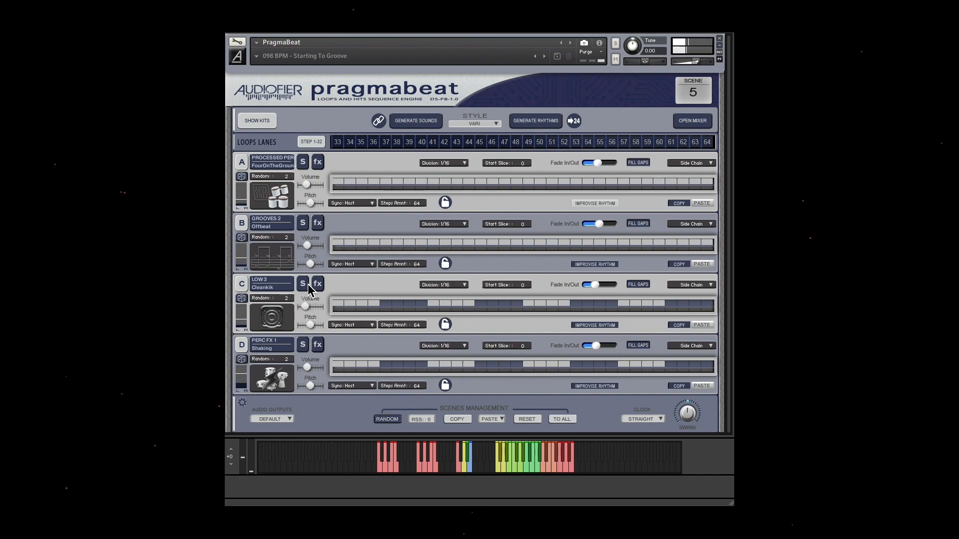
Step: Raise loop C's volume and fill the gaps in the step sequences of loops C and D, auditioning each one soloed
{"action": "left_click", "coordinate": [312, 309]}
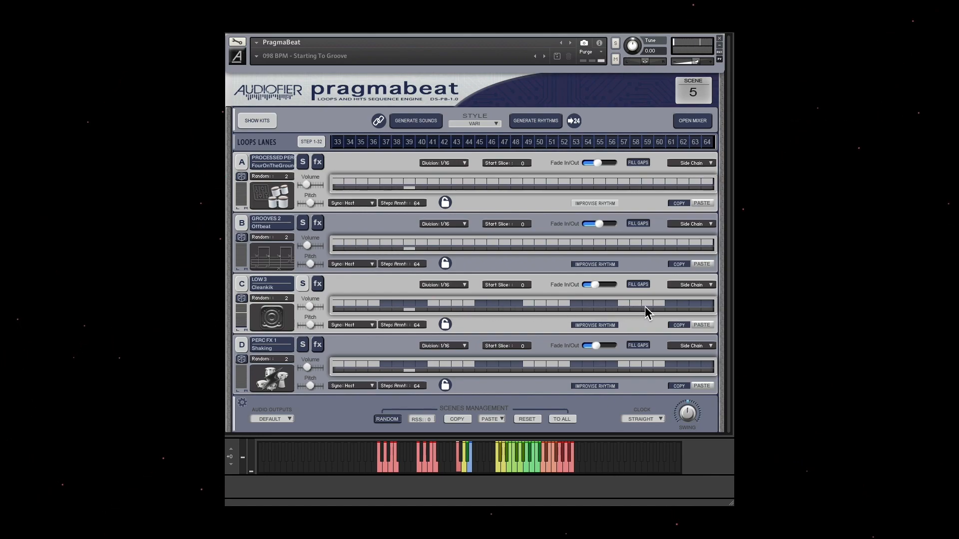
{"action": "left_click", "coordinate": [642, 285]}
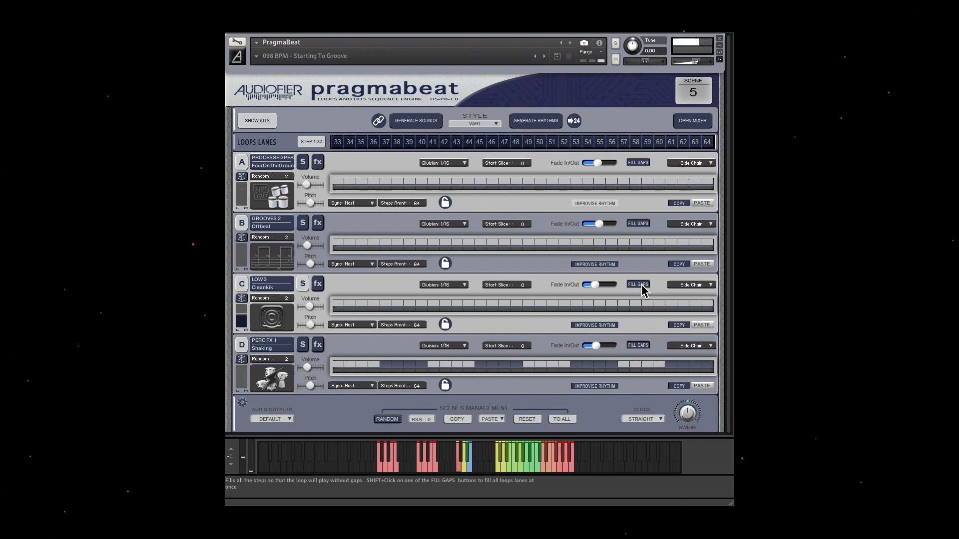
{"action": "left_click", "coordinate": [303, 348]}
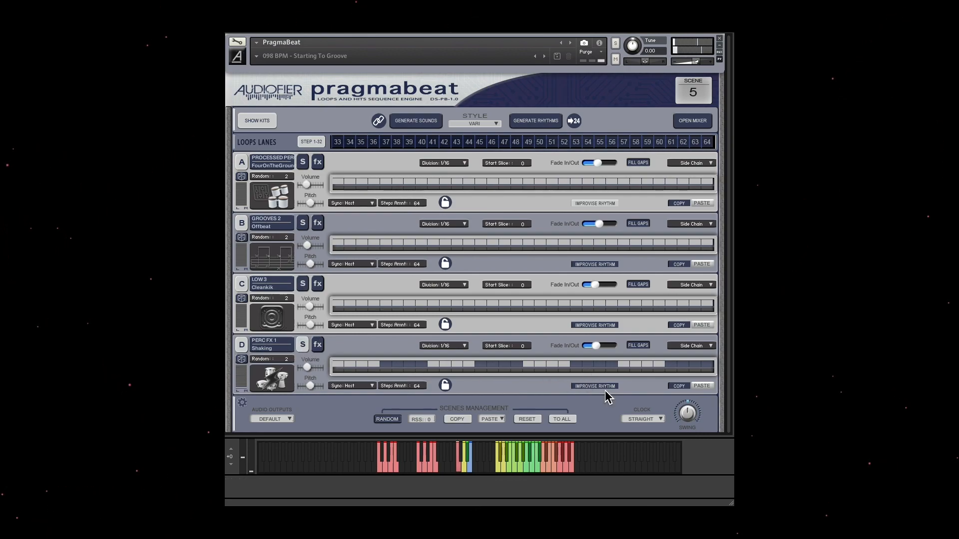
{"action": "left_click", "coordinate": [640, 345]}
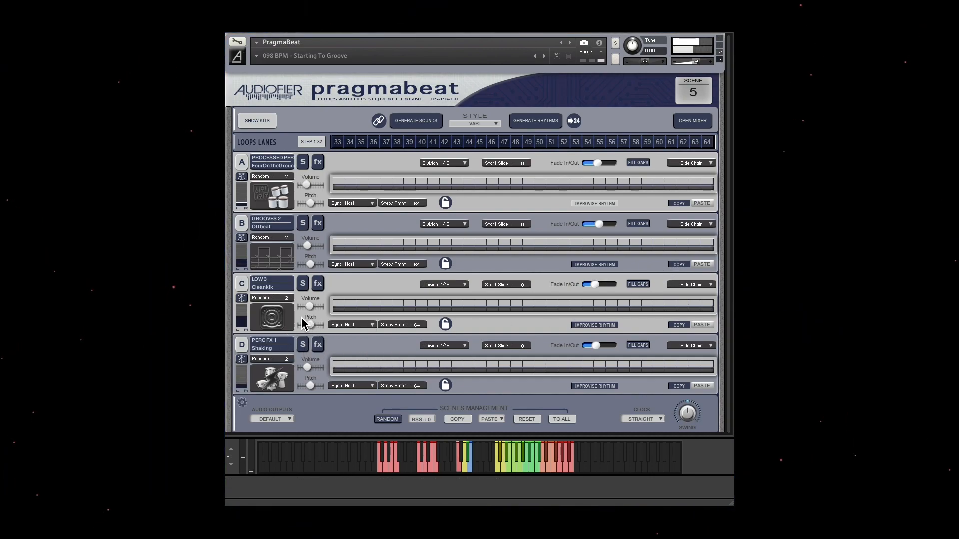
{"action": "left_click", "coordinate": [307, 286]}
{"action": "left_click", "coordinate": [303, 285]}
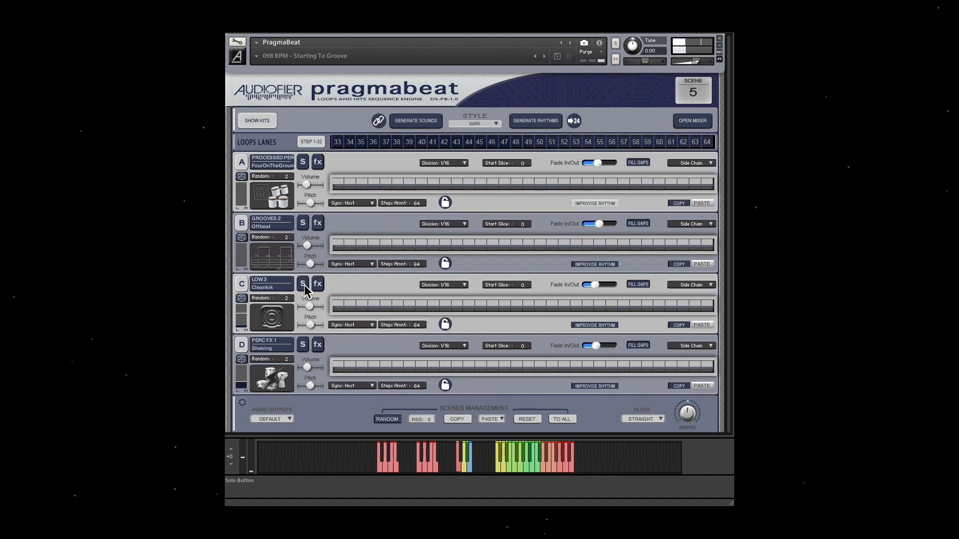
Step: Solo Loop C in the mixer, pan it almost to the centre at 3 L, and return to the loop lanes
{"action": "left_click", "coordinate": [695, 121]}
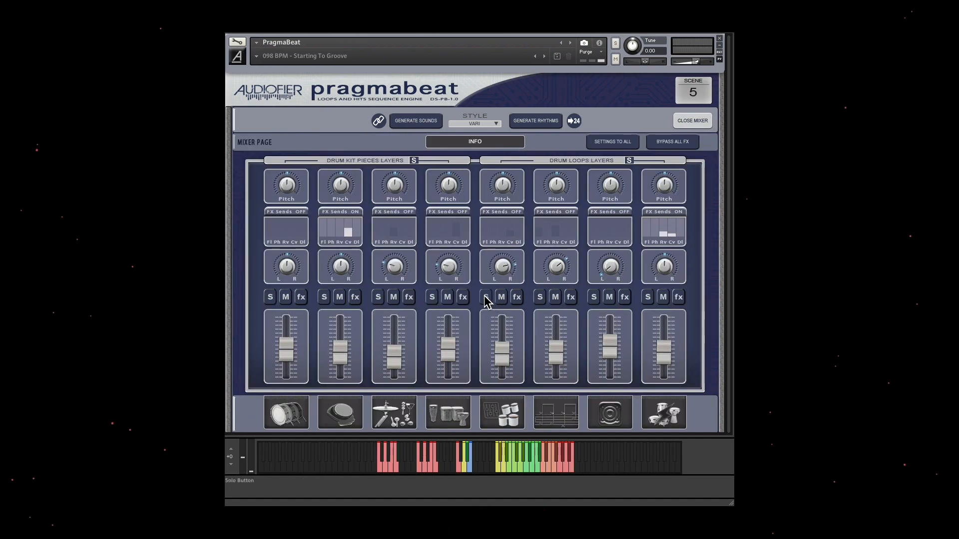
{"action": "left_click", "coordinate": [593, 298]}
{"action": "mouse_move", "coordinate": [606, 271]}
{"action": "left_mouse_down"}
{"action": "mouse_move", "coordinate": [636, 210]}
{"action": "mouse_move", "coordinate": [620, 262]}
{"action": "left_mouse_up"}
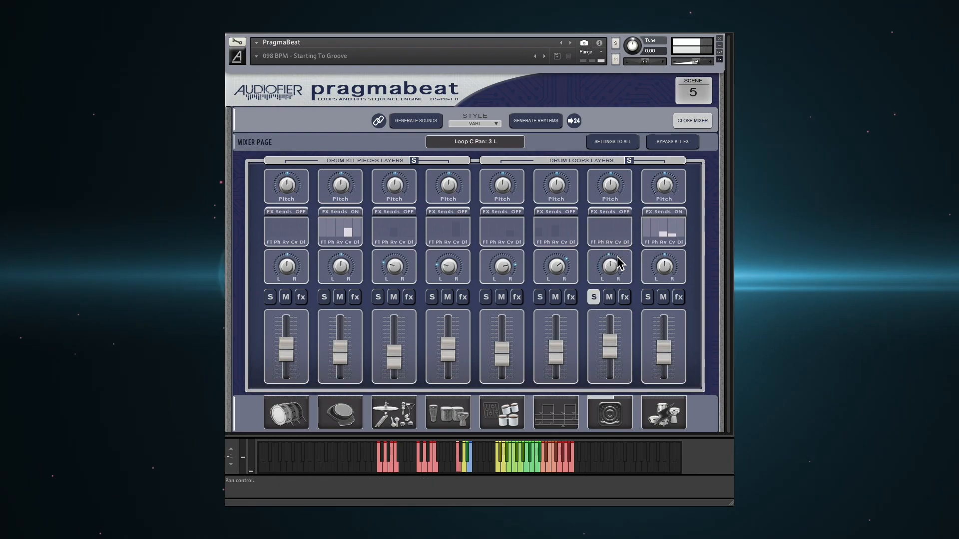
{"action": "left_click", "coordinate": [594, 297]}
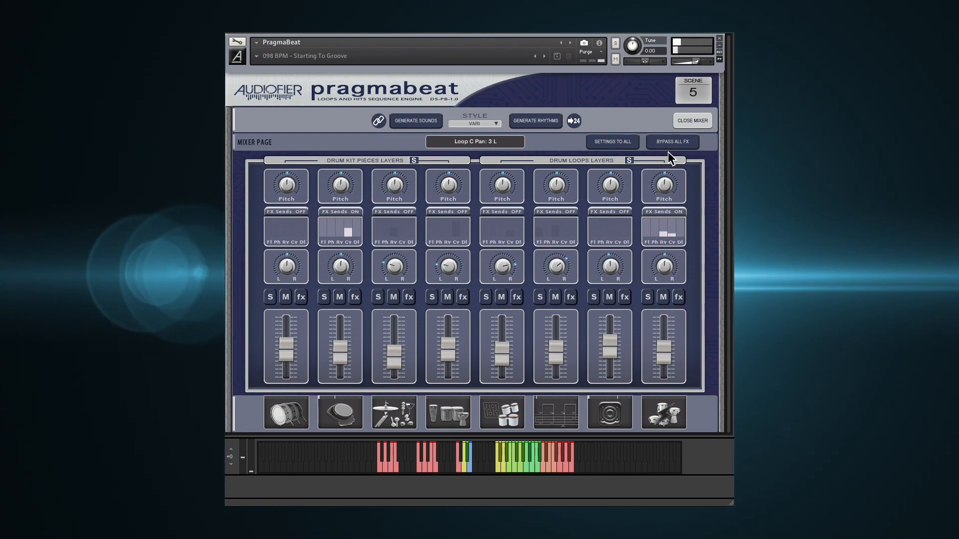
{"action": "left_click", "coordinate": [693, 120]}
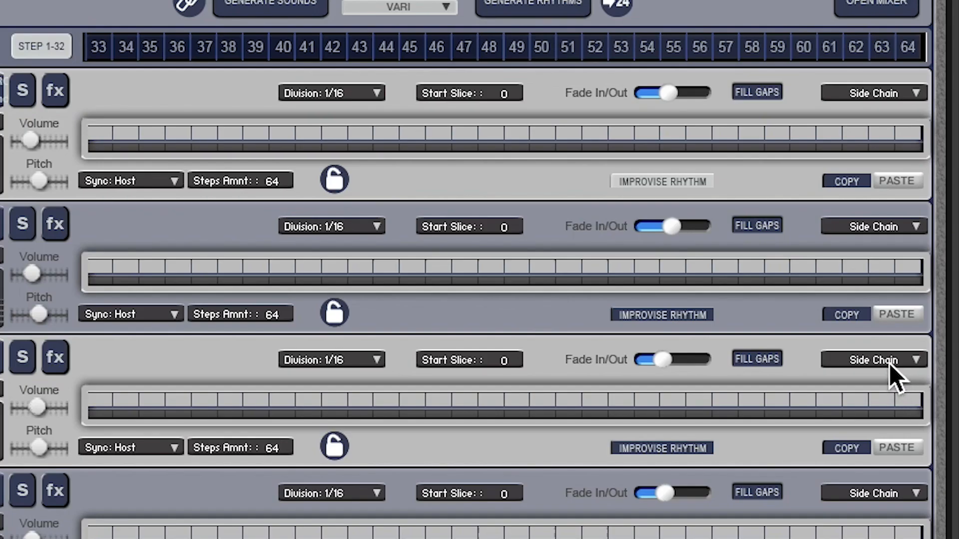
Step: Clean loop C's steps against a kit sequence with its Side Chain option and raise the loop's volume slightly
{"action": "left_click", "coordinate": [698, 287]}
{"action": "left_click", "coordinate": [700, 303]}
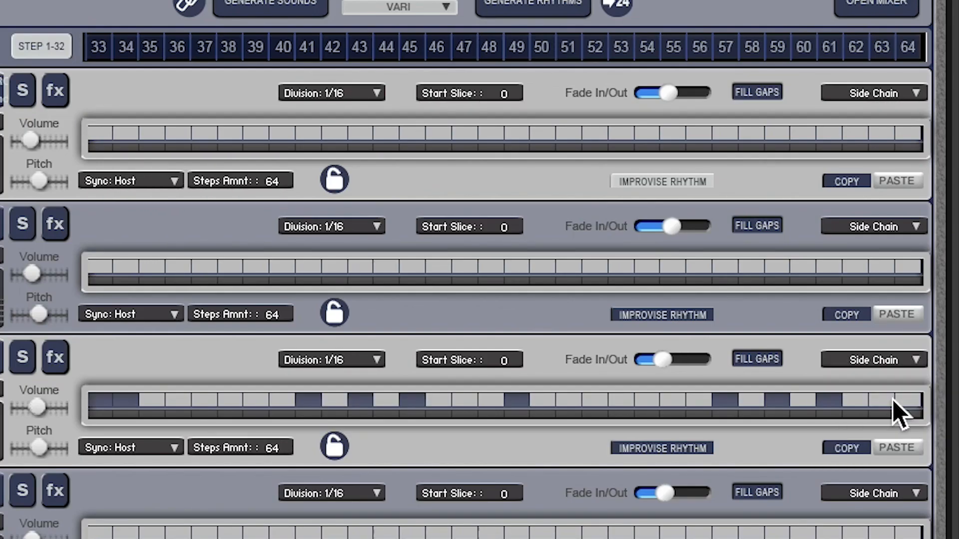
{"action": "left_click", "coordinate": [44, 403]}
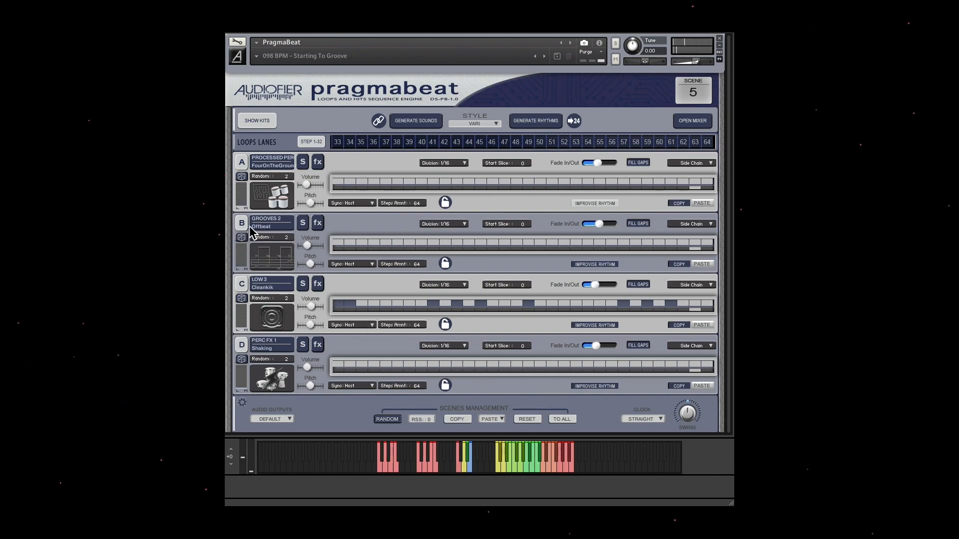
Step: Audition loops B and A soloed, and clean loop A's steps against the same kit sequence used for loop C
{"action": "left_click", "coordinate": [303, 224]}
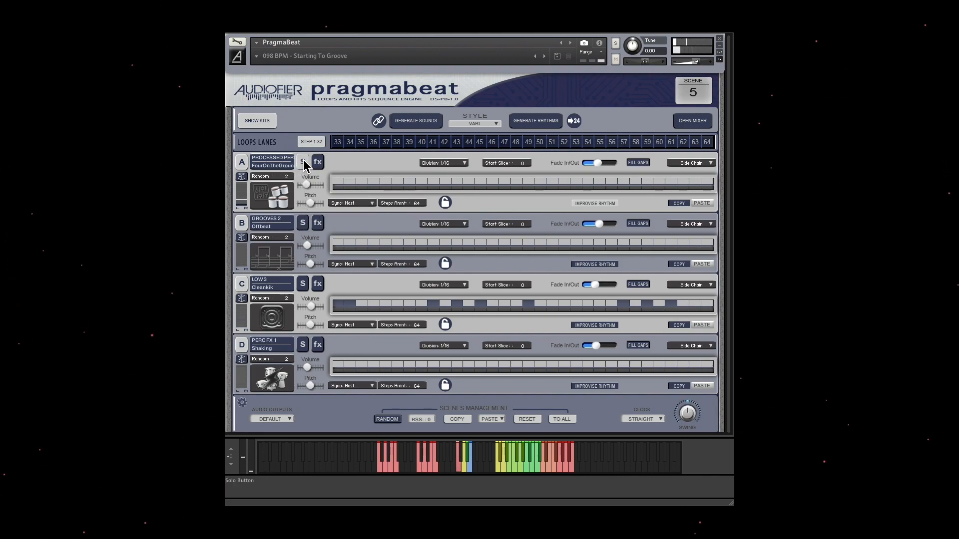
{"action": "left_click", "coordinate": [700, 163]}
{"action": "left_click", "coordinate": [700, 193]}
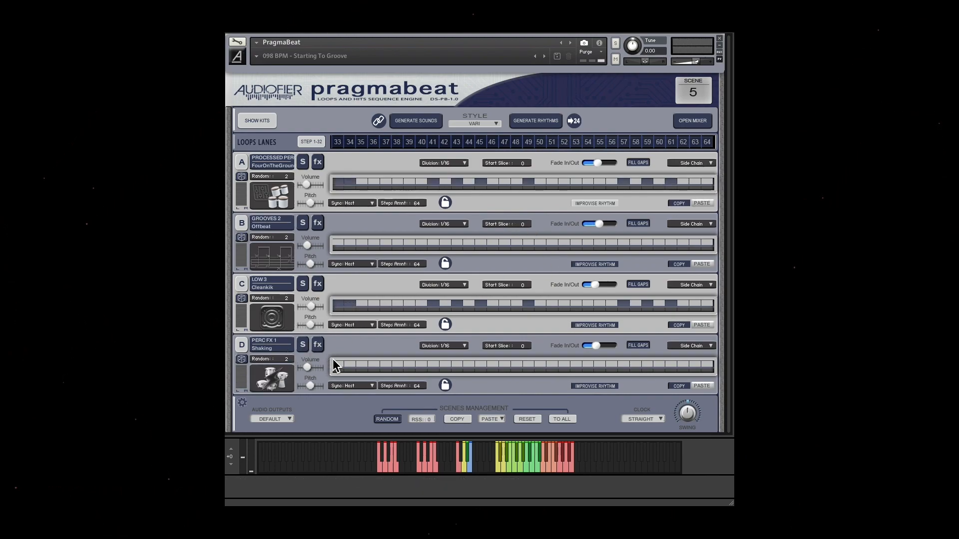
Step: Apply Clean from Seq 3 to loop D's steps and raise the loop's volume slightly
{"action": "left_click", "coordinate": [699, 346]}
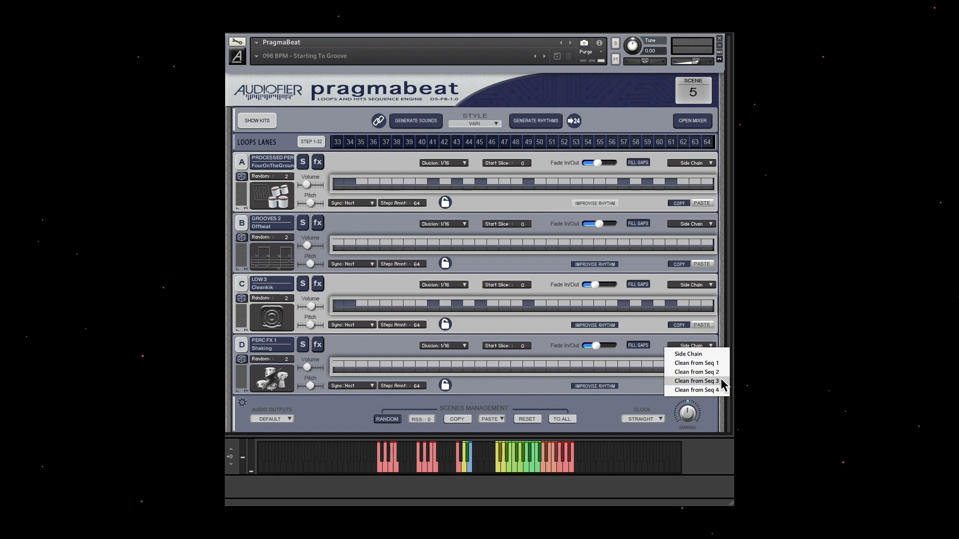
{"action": "left_click", "coordinate": [718, 381]}
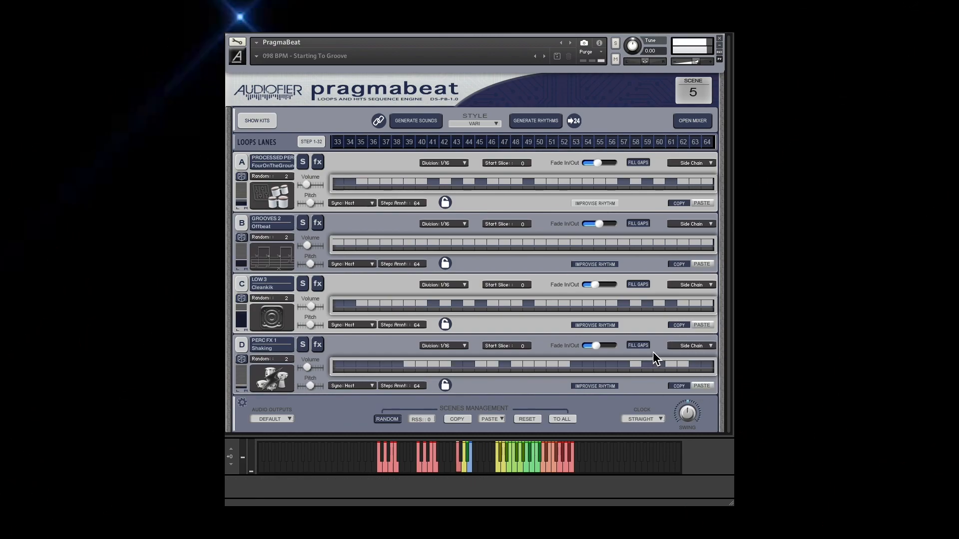
{"action": "left_click", "coordinate": [309, 369]}
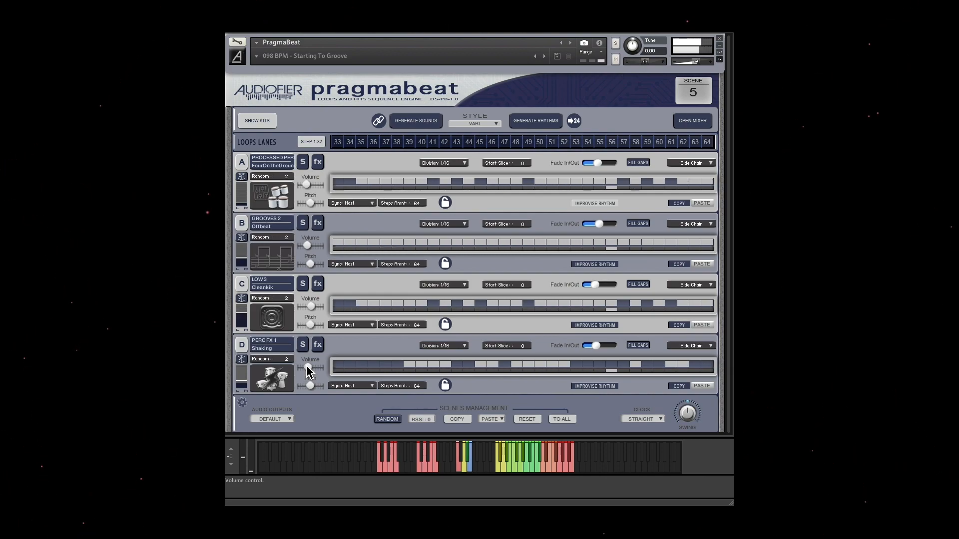
Step: Generate new sounds in the Vari style, and generate them again with the style set to Hybrid
{"action": "left_click", "coordinate": [422, 123]}
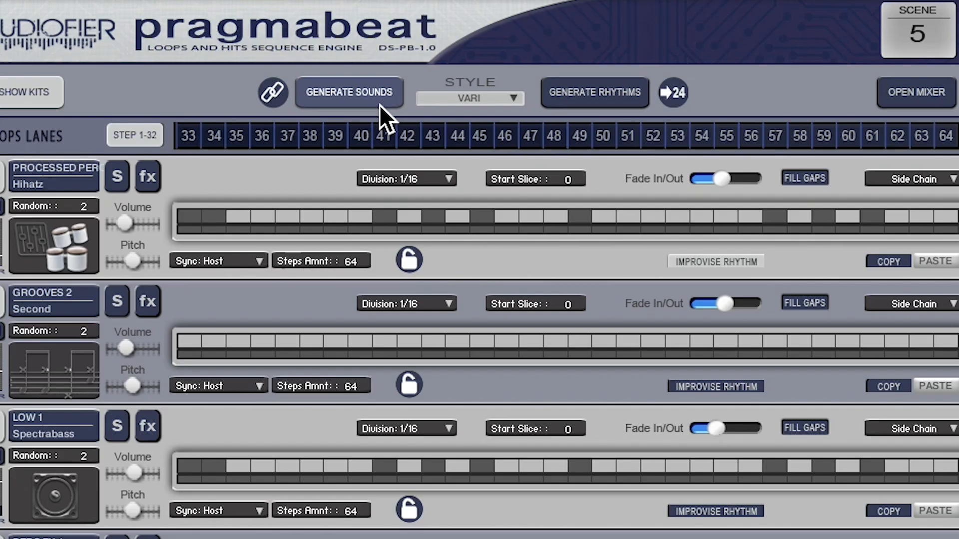
{"action": "left_click", "coordinate": [476, 98]}
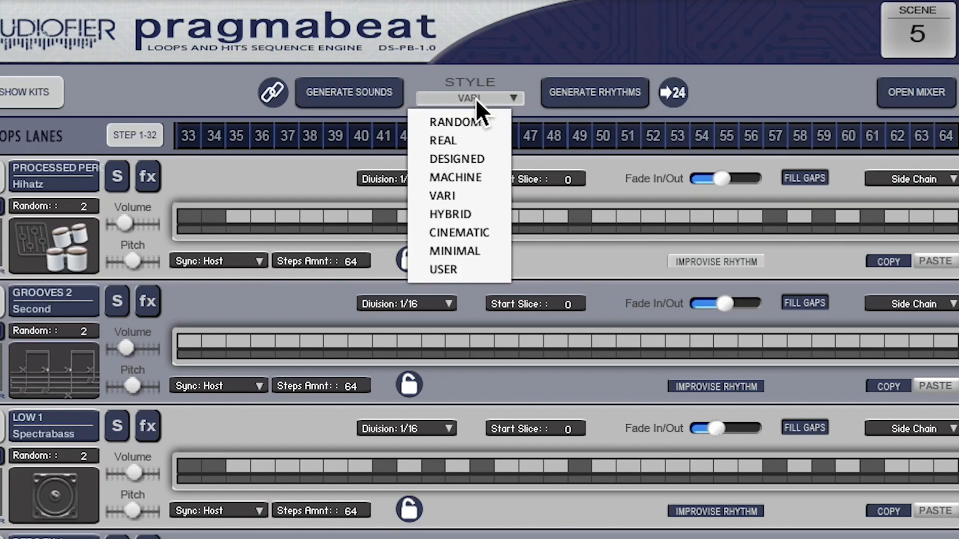
{"action": "left_click", "coordinate": [460, 210]}
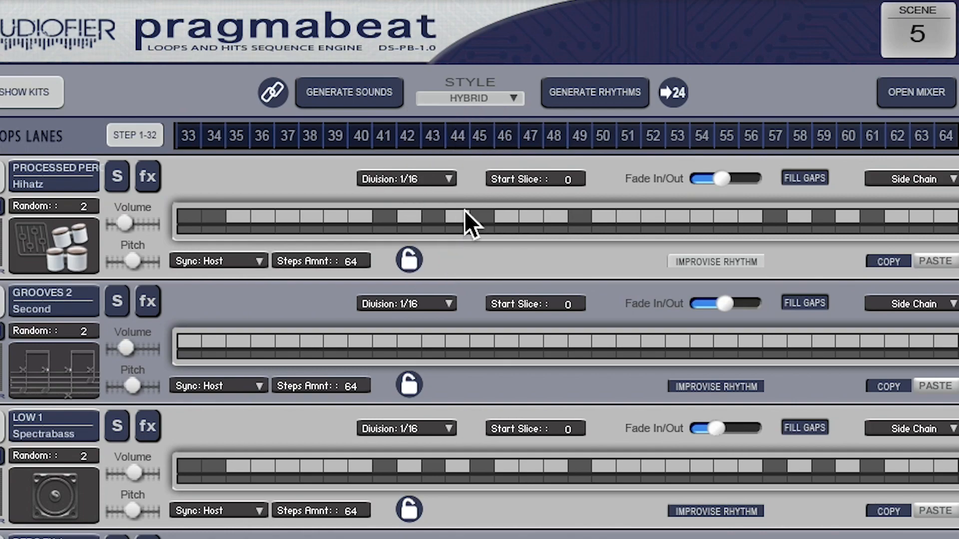
{"action": "left_click", "coordinate": [346, 95]}
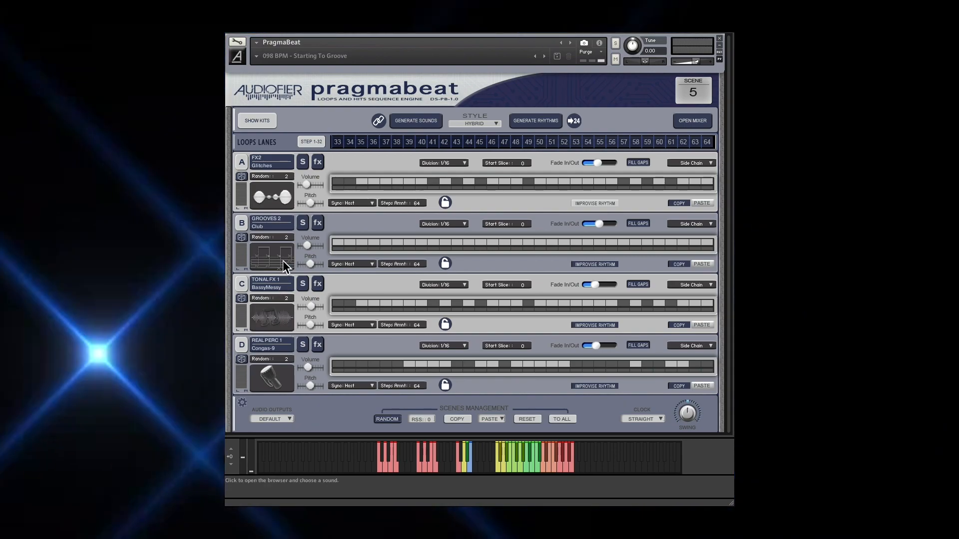
Step: Try the Tonal FX sounds Crazzy and Fiddlesticks on Loop C and lower its volume to -16.9 dB
{"action": "left_click", "coordinate": [276, 319]}
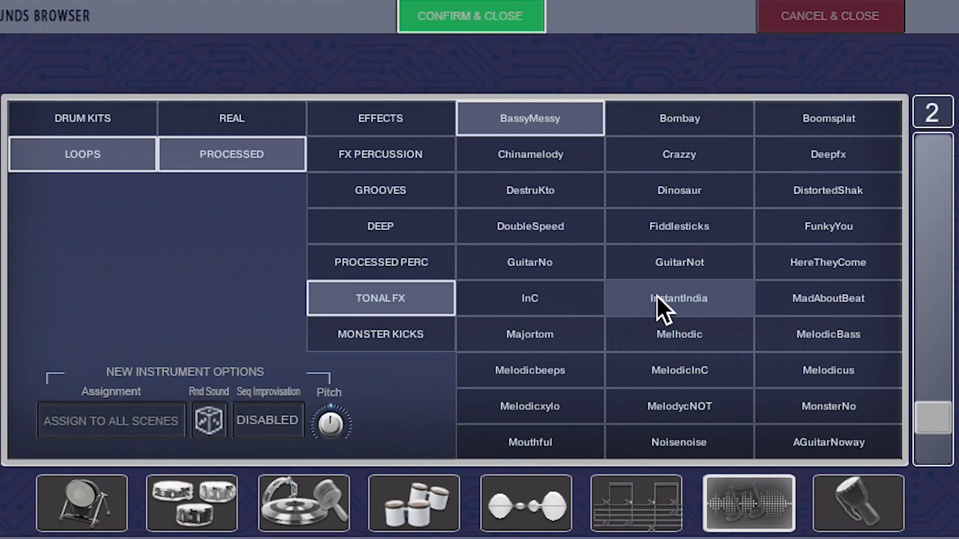
{"action": "left_click", "coordinate": [694, 163]}
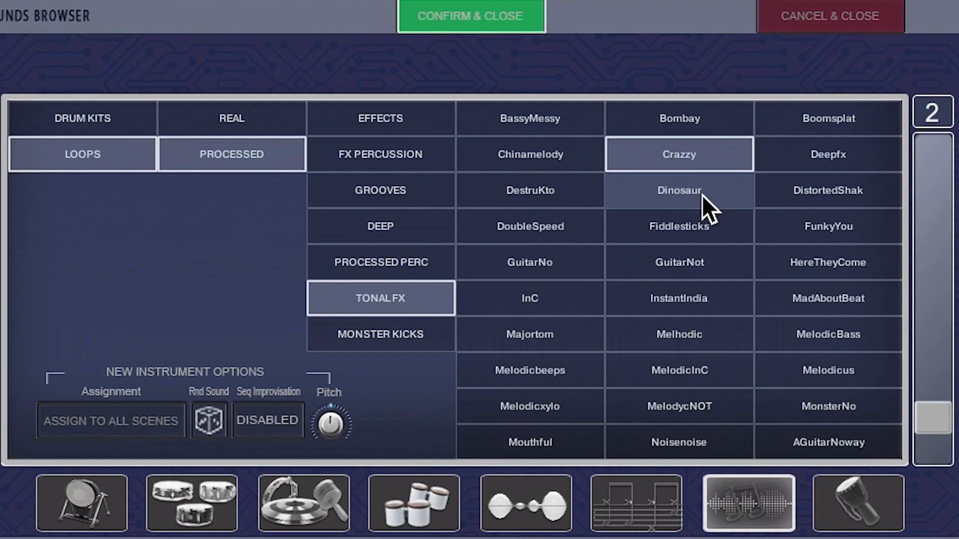
{"action": "left_click", "coordinate": [694, 222]}
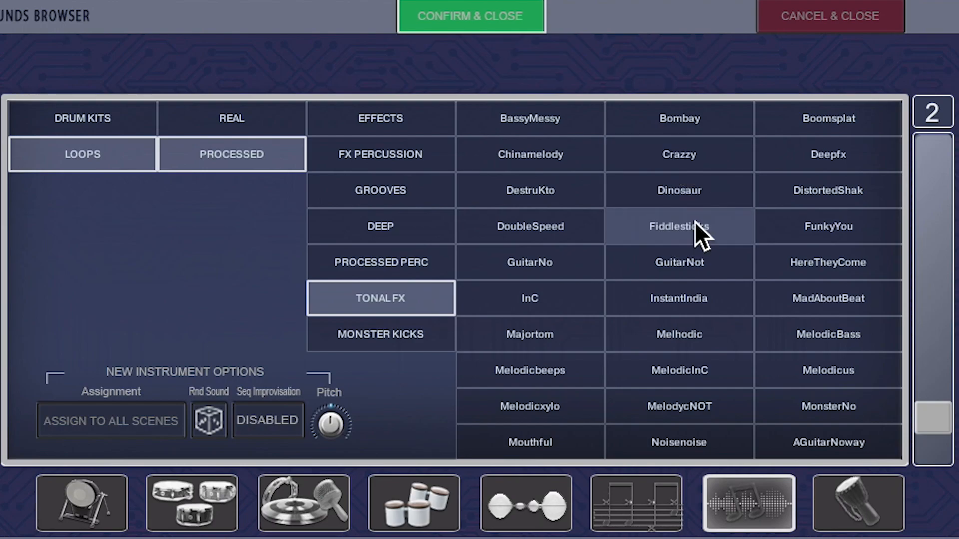
{"action": "left_click", "coordinate": [831, 17]}
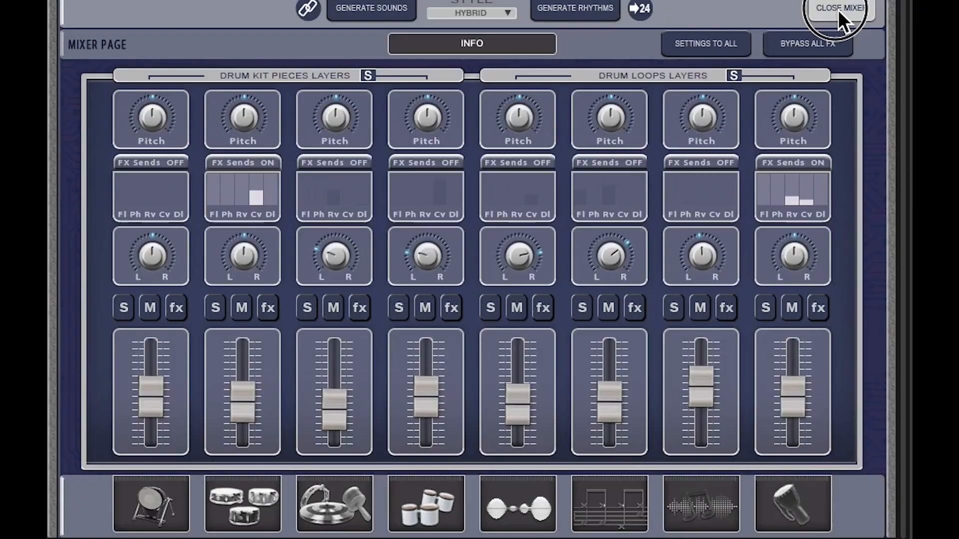
{"action": "left_click_drag", "start_coordinate": [700, 382], "coordinate": [703, 400]}
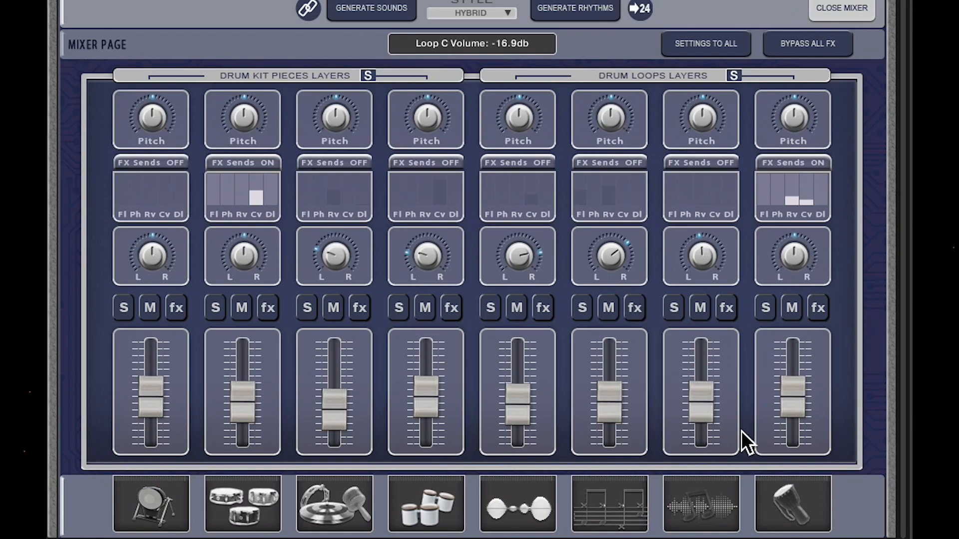
Step: Assign the Tonal FX sound Melhodic to Loop C and set its volume to -9.4 dB
{"action": "left_click", "coordinate": [715, 505]}
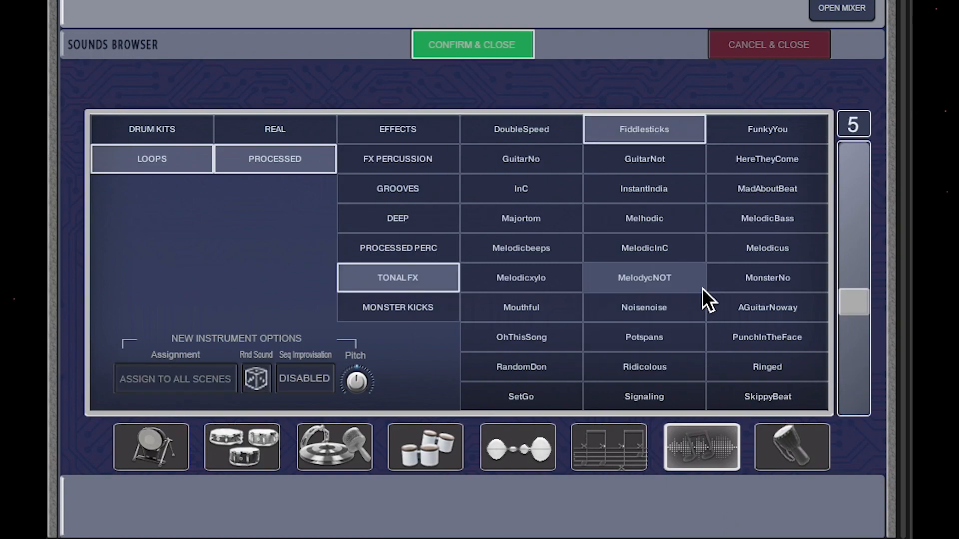
{"action": "left_click", "coordinate": [661, 228]}
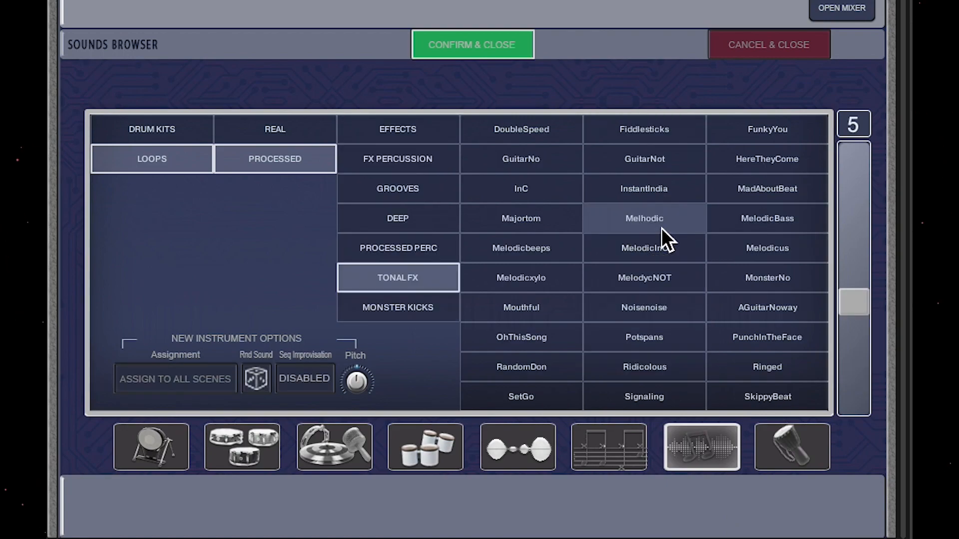
{"action": "left_click", "coordinate": [842, 9]}
{"action": "left_click", "coordinate": [612, 400]}
{"action": "left_click_drag", "start_coordinate": [703, 405], "coordinate": [706, 399]}
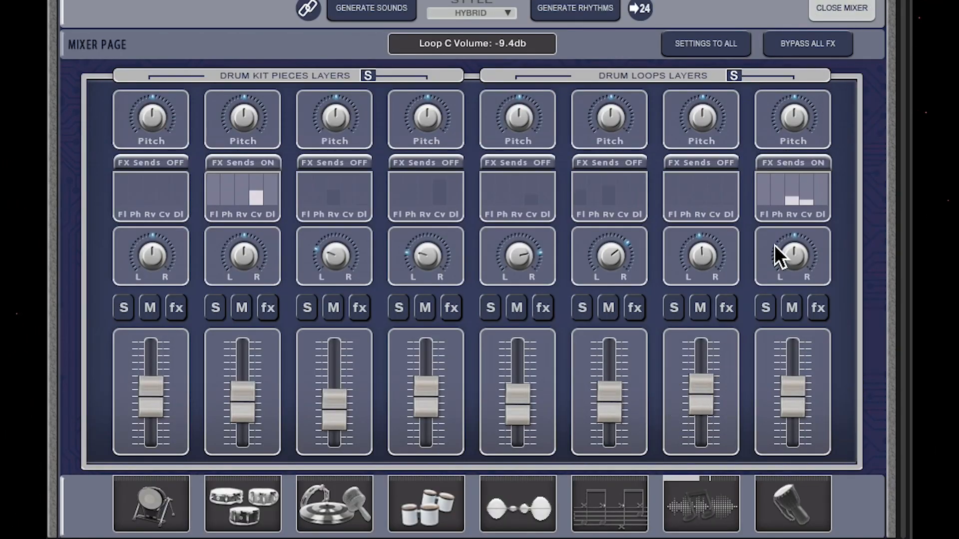
Step: Replace Loop C's sound with Mouthful from Tonal FX and the second kit layer's with Dub-Snare-5 from the Designed snares
{"action": "left_click", "coordinate": [707, 508]}
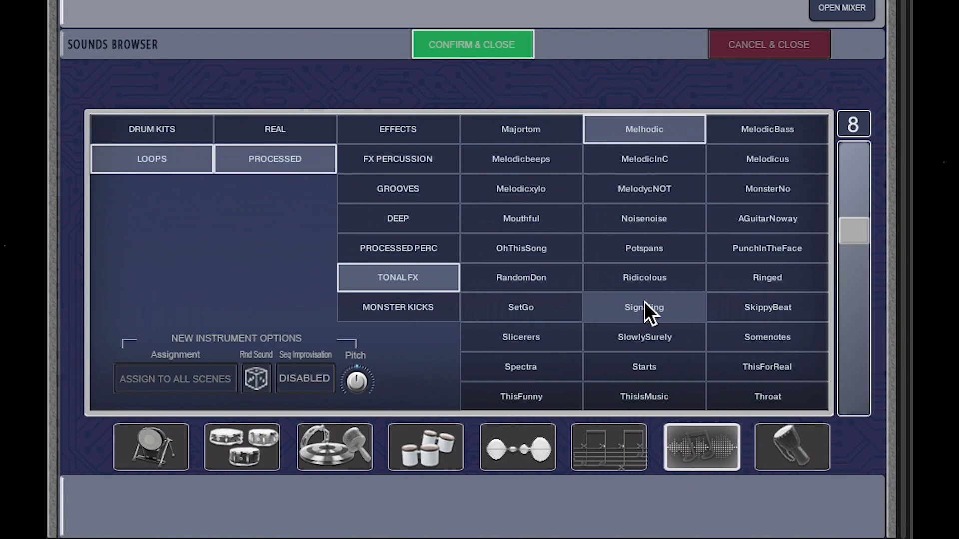
{"action": "left_click", "coordinate": [660, 250]}
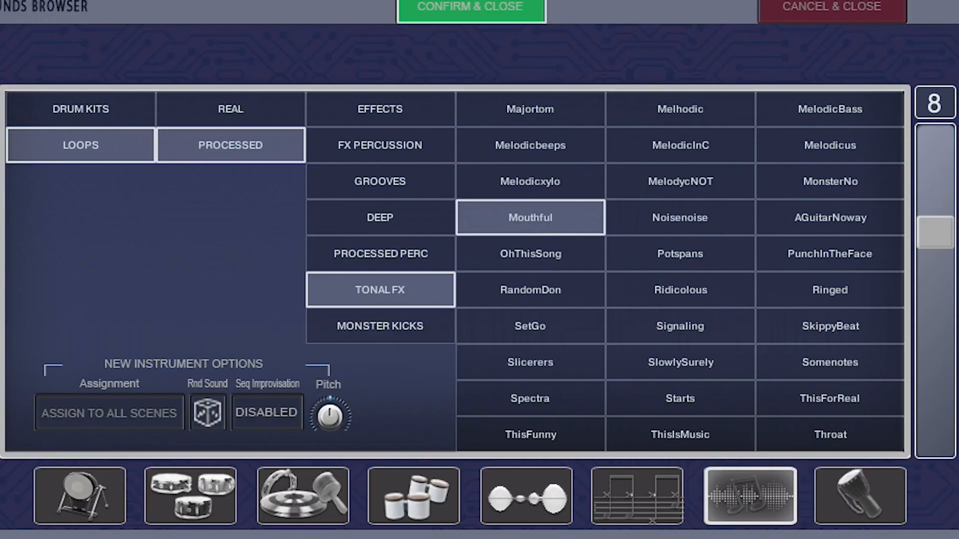
{"action": "left_click", "coordinate": [340, 379]}
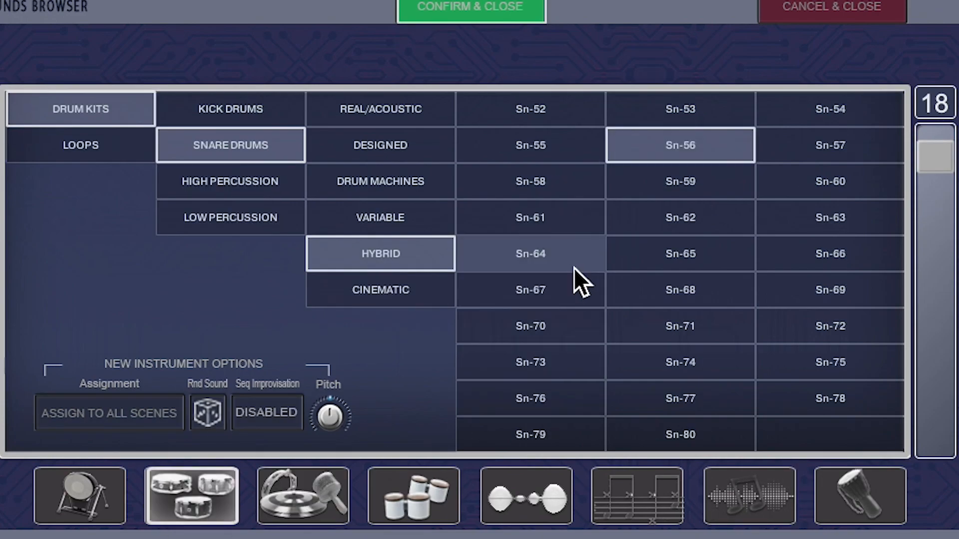
{"action": "left_click", "coordinate": [406, 155]}
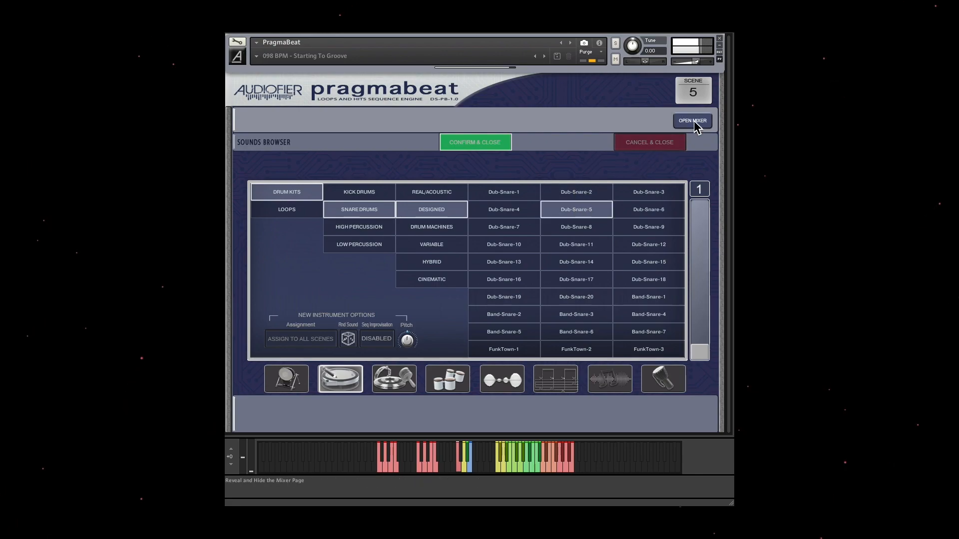
Step: Raise Kit 2's volume in the mixer and set Kit 1's volume to -8.5 dB
{"action": "left_click", "coordinate": [694, 121]}
{"action": "mouse_move", "coordinate": [334, 350]}
{"action": "left_mouse_down"}
{"action": "mouse_move", "coordinate": [343, 352]}
{"action": "mouse_move", "coordinate": [338, 345]}
{"action": "left_mouse_up"}
{"action": "left_click_drag", "start_coordinate": [287, 361], "coordinate": [292, 358]}
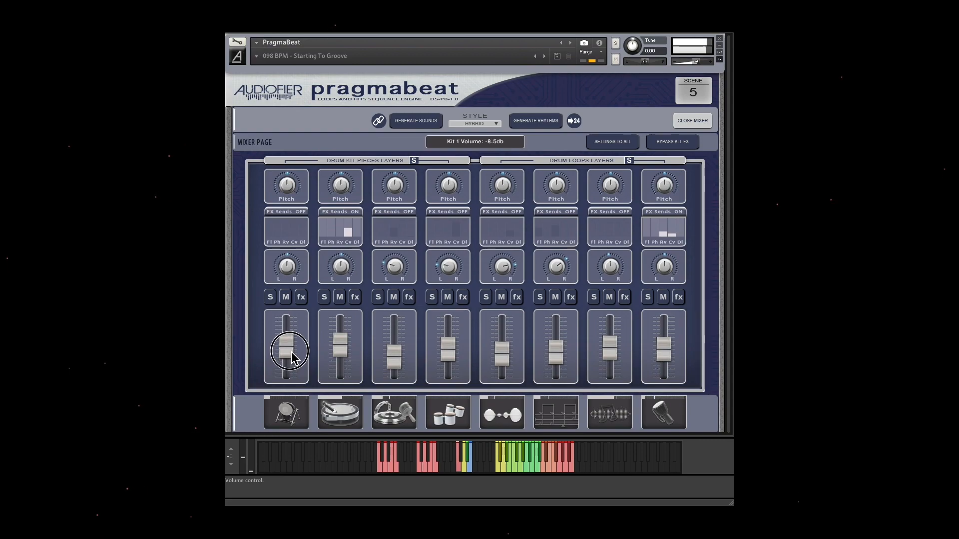
Step: On the first kit layer's effects, raise the transient attack, set the Transform type to Metal Hit 05 and adjust its wet and dry levels
{"action": "left_click", "coordinate": [302, 297]}
{"action": "left_click_drag", "start_coordinate": [424, 273], "coordinate": [432, 255]}
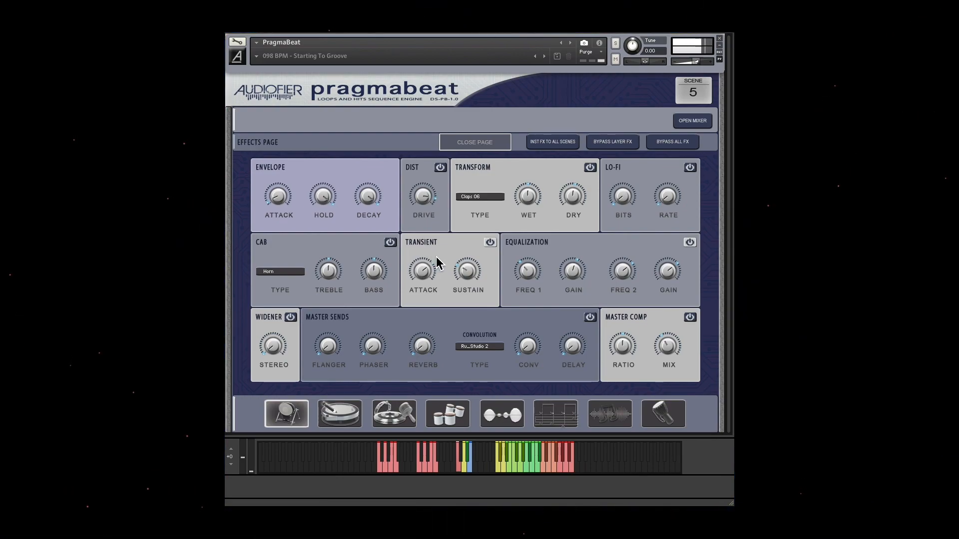
{"action": "left_click", "coordinate": [487, 196]}
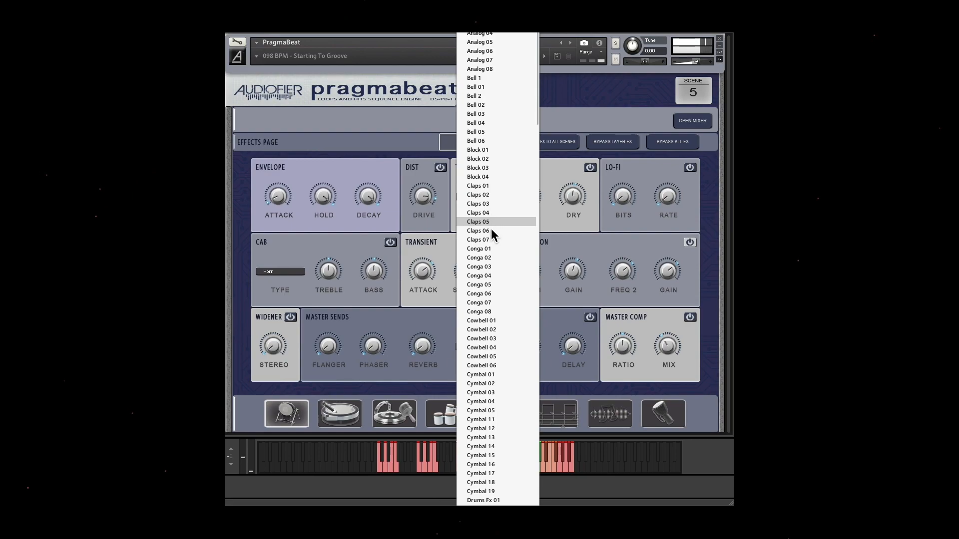
{"action": "scroll", "coordinate": [498, 358], "scroll_direction": "down", "scroll_amount": 15}
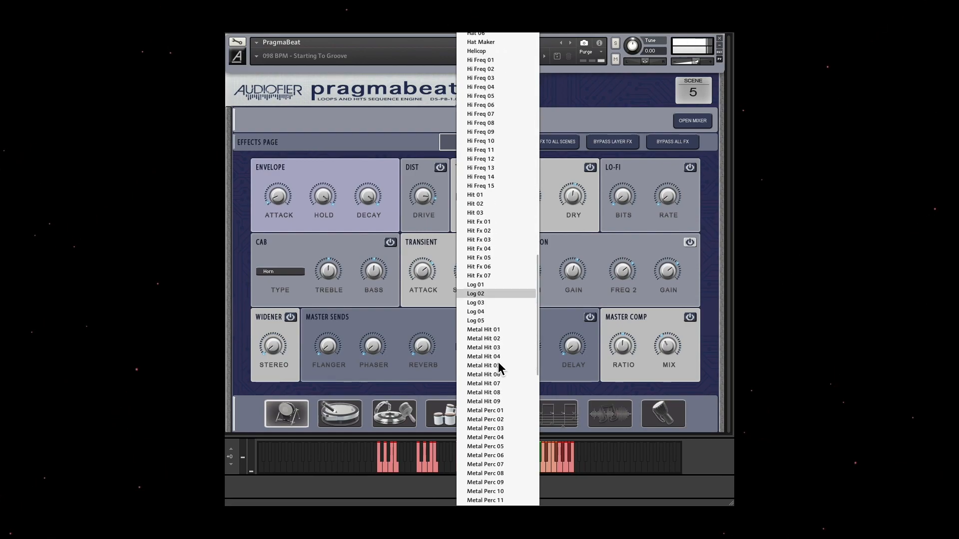
{"action": "left_click", "coordinate": [497, 367]}
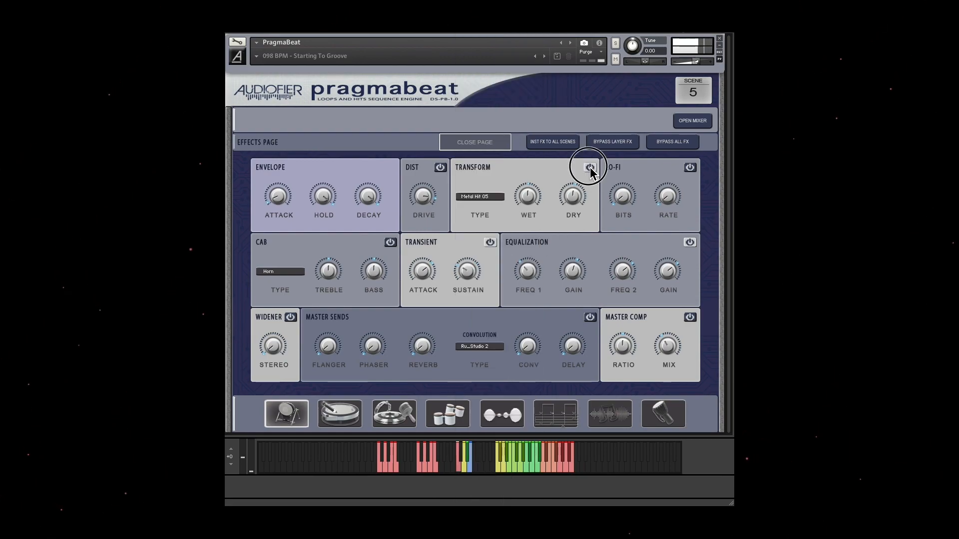
{"action": "left_click_drag", "start_coordinate": [529, 193], "coordinate": [572, 191]}
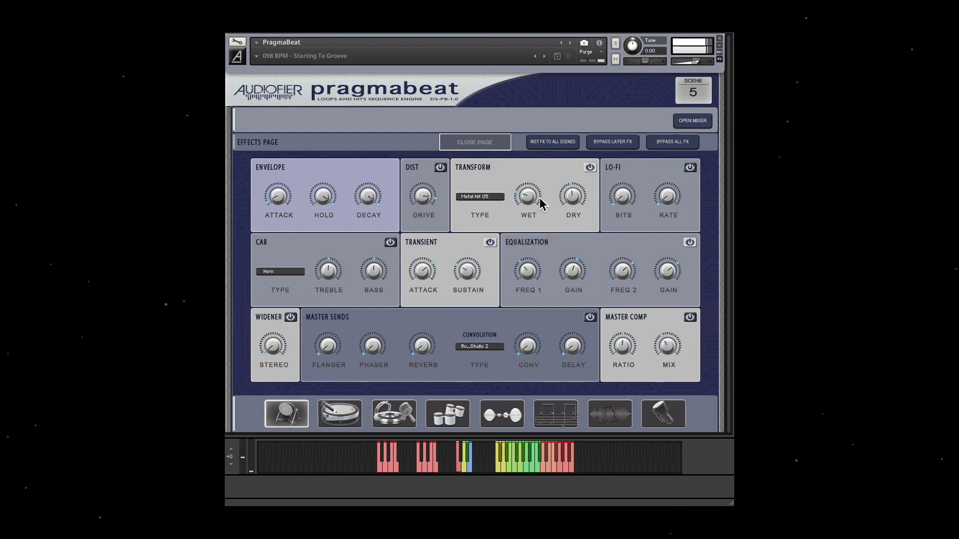
Step: Raise the delay send of the second kit layer, then return to the sequencer view through the mixer
{"action": "left_click", "coordinate": [340, 420]}
{"action": "left_click_drag", "start_coordinate": [575, 345], "coordinate": [591, 303]}
{"action": "mouse_move", "coordinate": [575, 343]}
{"action": "left_mouse_down"}
{"action": "mouse_move", "coordinate": [580, 336]}
{"action": "mouse_move", "coordinate": [572, 351]}
{"action": "left_mouse_up"}
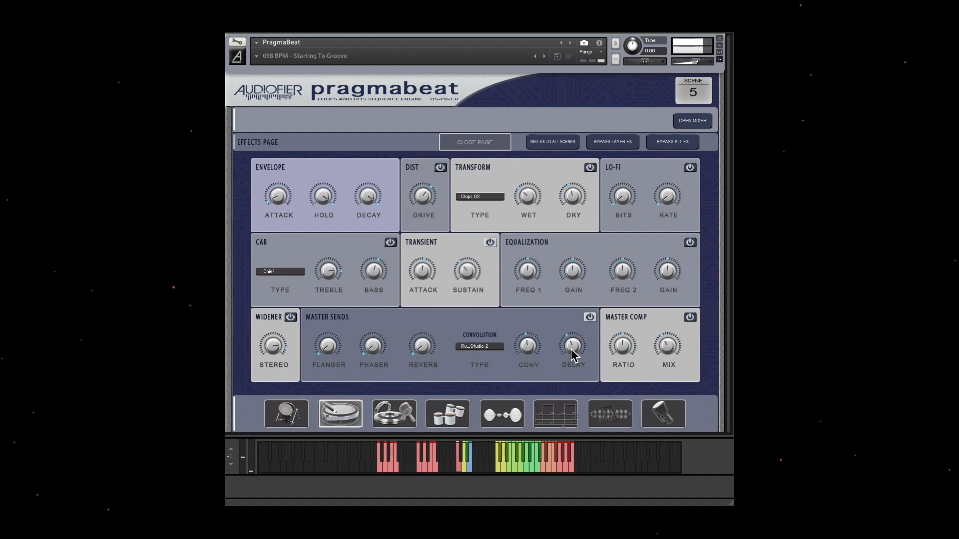
{"action": "left_click", "coordinate": [678, 121]}
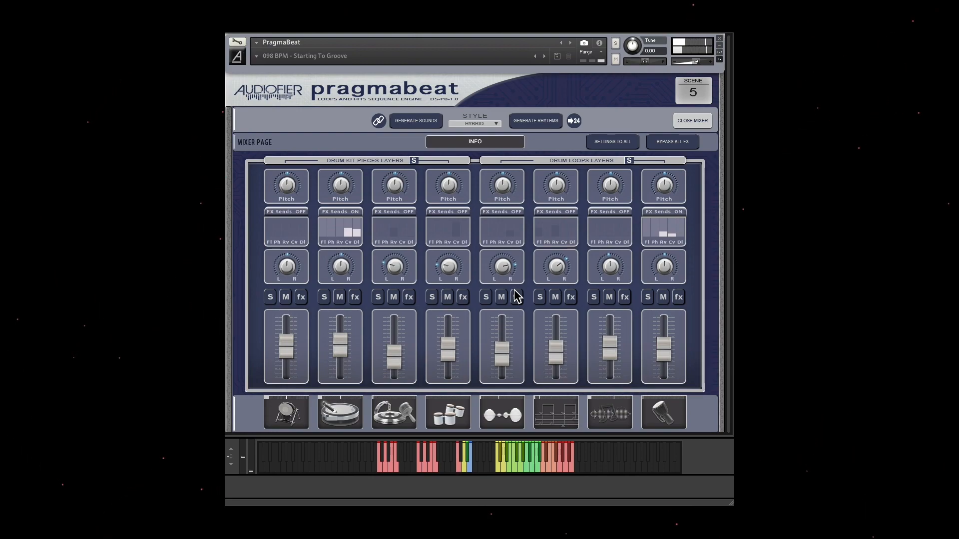
{"action": "left_click", "coordinate": [695, 122]}
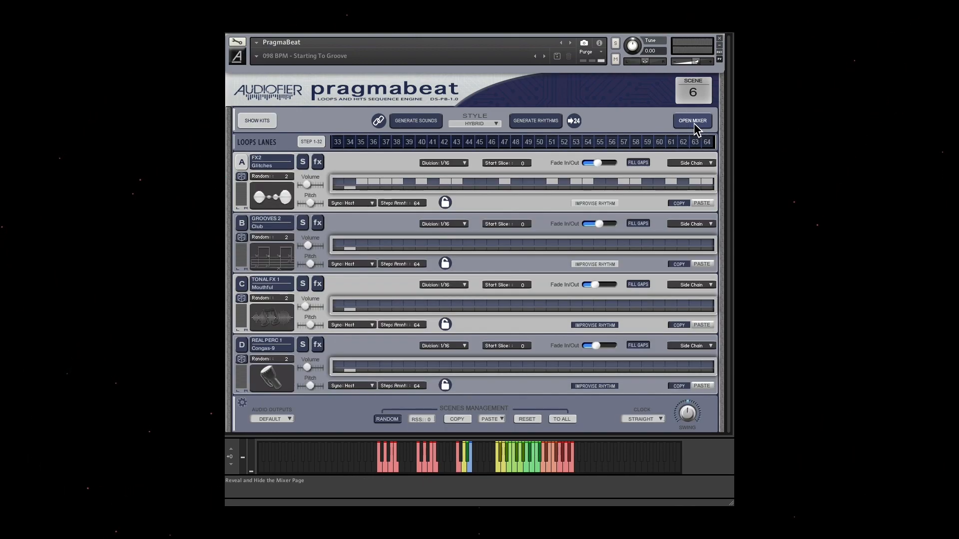
Step: Switch the style to Machine and generate new sounds for scene 6
{"action": "left_click", "coordinate": [482, 124]}
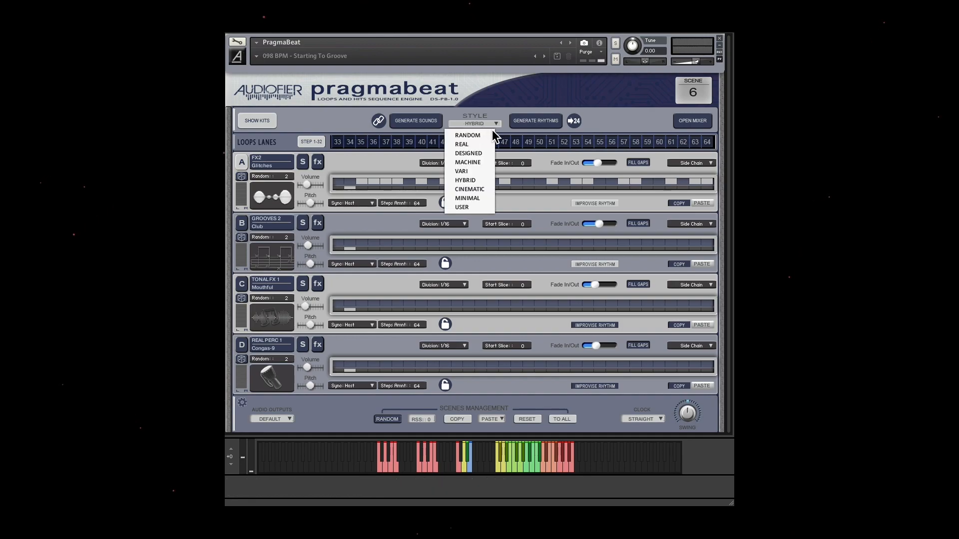
{"action": "left_click", "coordinate": [479, 163]}
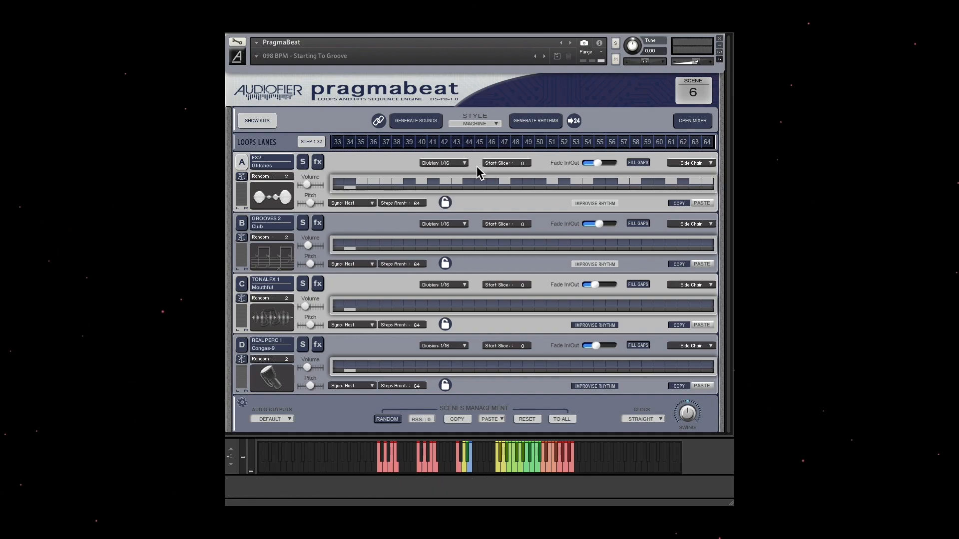
{"action": "left_click", "coordinate": [421, 125]}
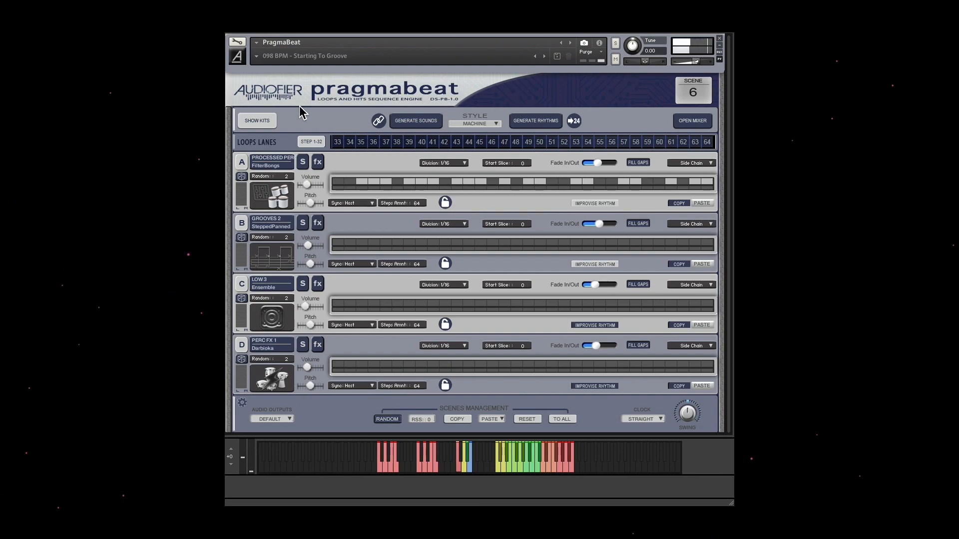
Step: Show the kit sequences, generate new rhythms for scene 6 and adjust the second kit layer's volume
{"action": "left_click", "coordinate": [253, 120]}
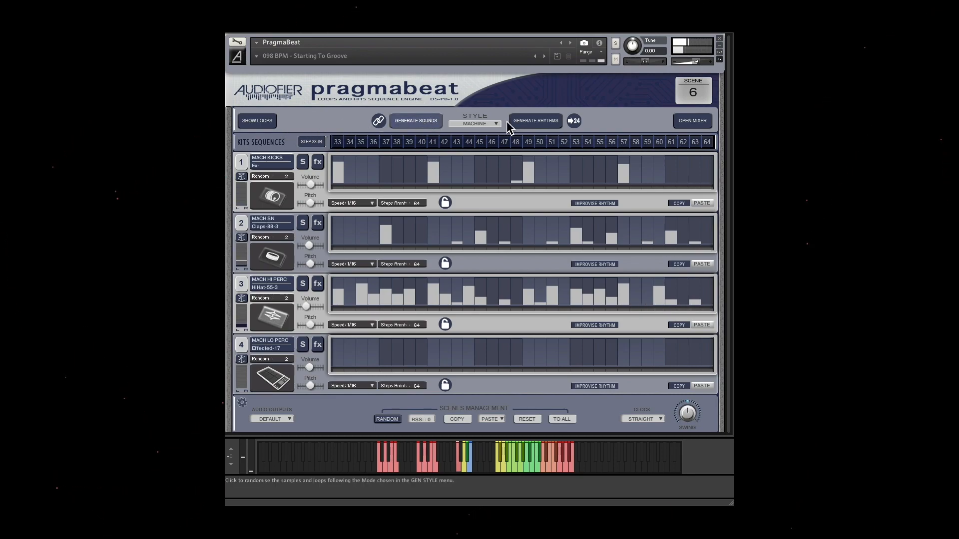
{"action": "left_click", "coordinate": [544, 121]}
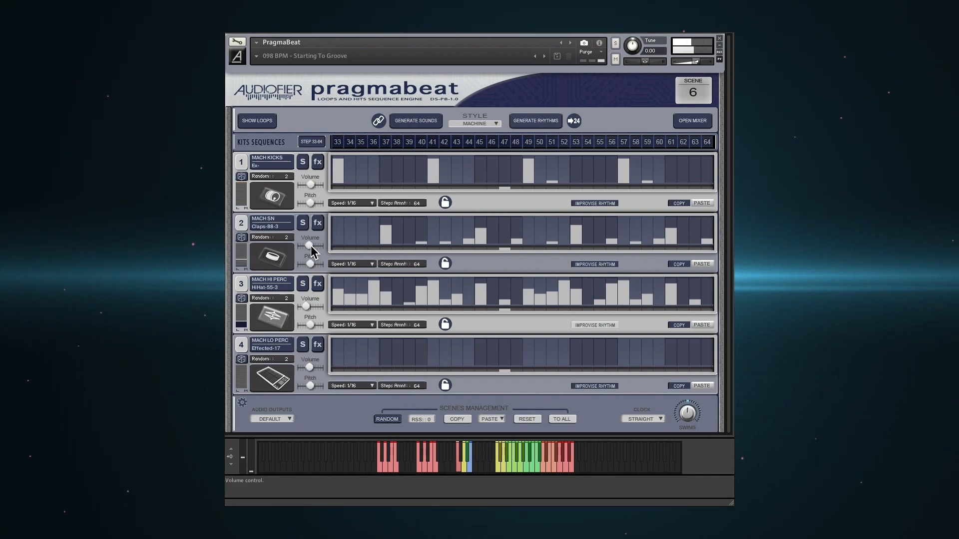
{"action": "left_click_drag", "start_coordinate": [310, 245], "coordinate": [313, 245]}
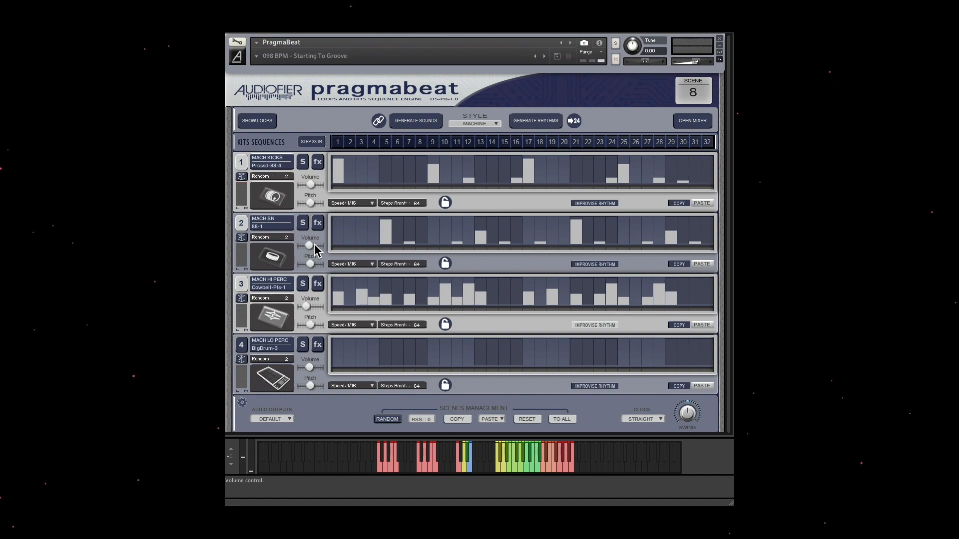
Step: Switch the style to Cinematic and generate new sounds and rhythms twice for scene 8
{"action": "left_click", "coordinate": [487, 125]}
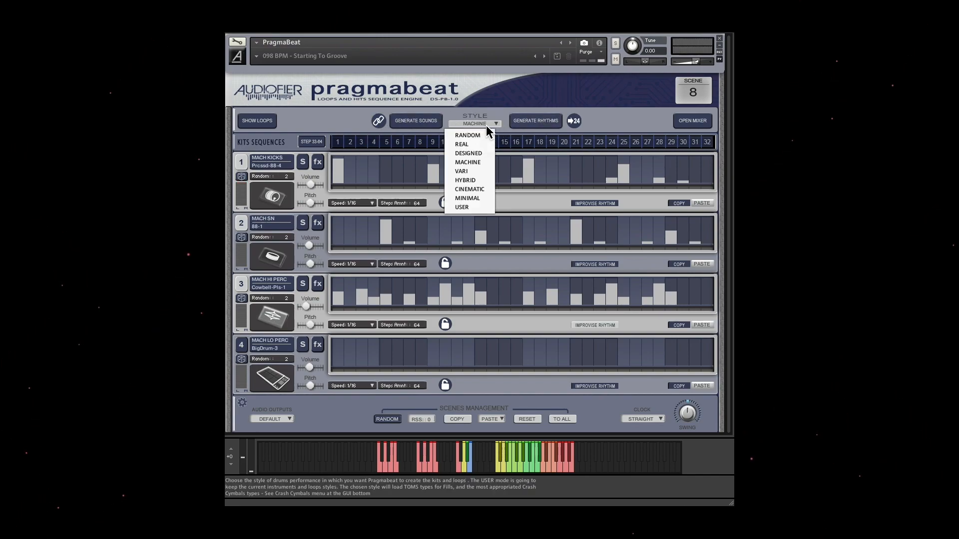
{"action": "left_click", "coordinate": [474, 189]}
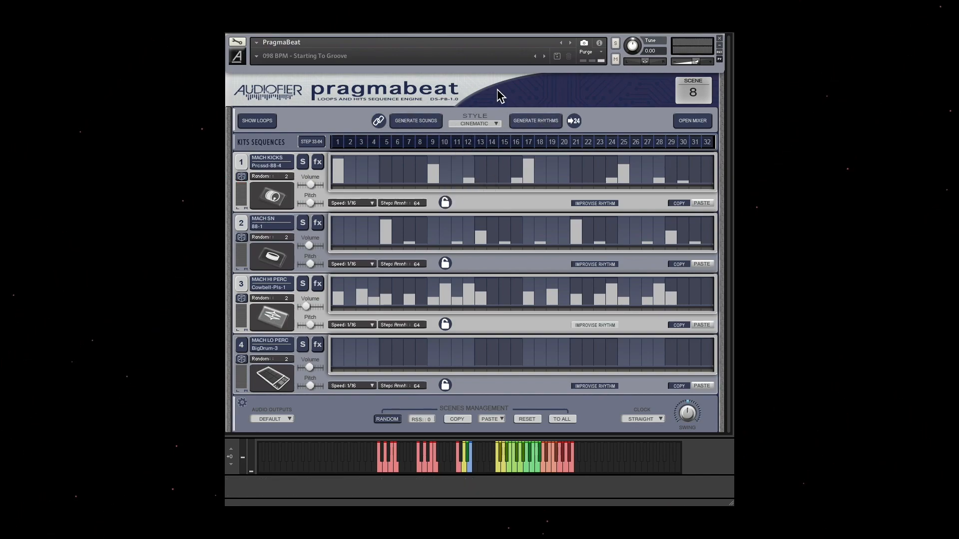
{"action": "left_click", "coordinate": [413, 121]}
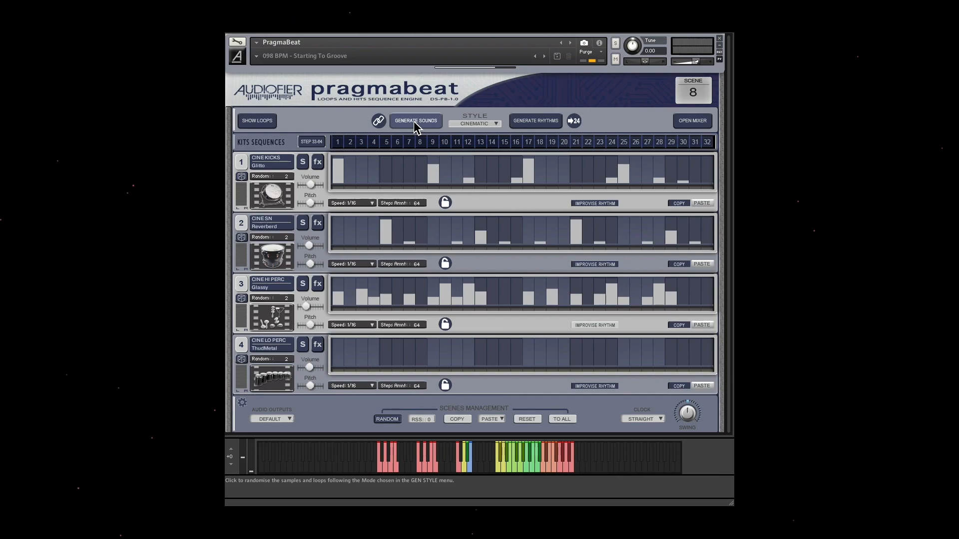
{"action": "left_click", "coordinate": [535, 121]}
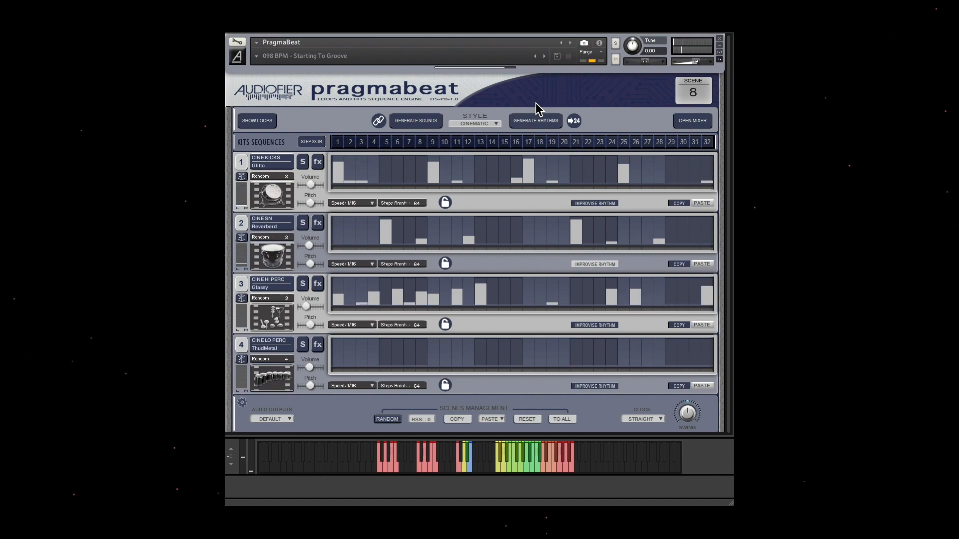
{"action": "left_click", "coordinate": [416, 122]}
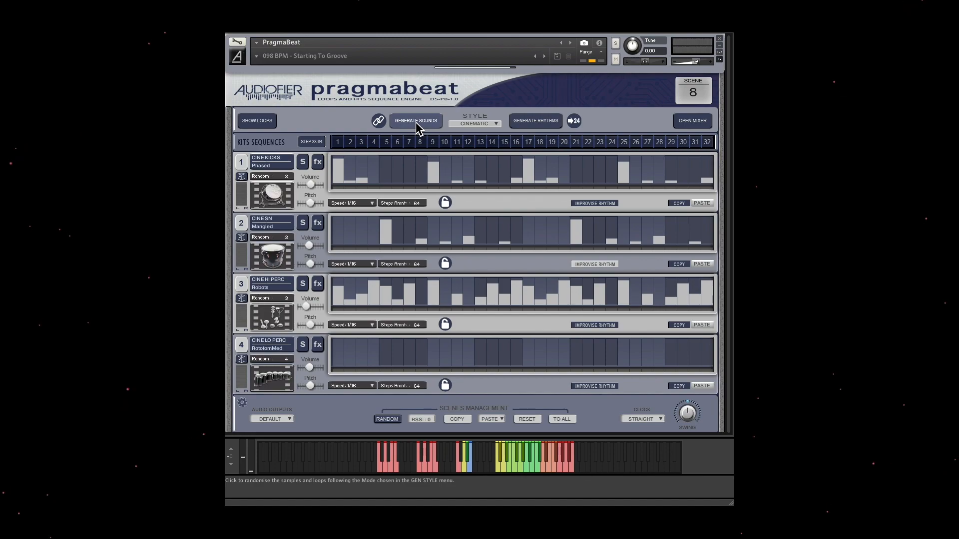
{"action": "left_click", "coordinate": [538, 124]}
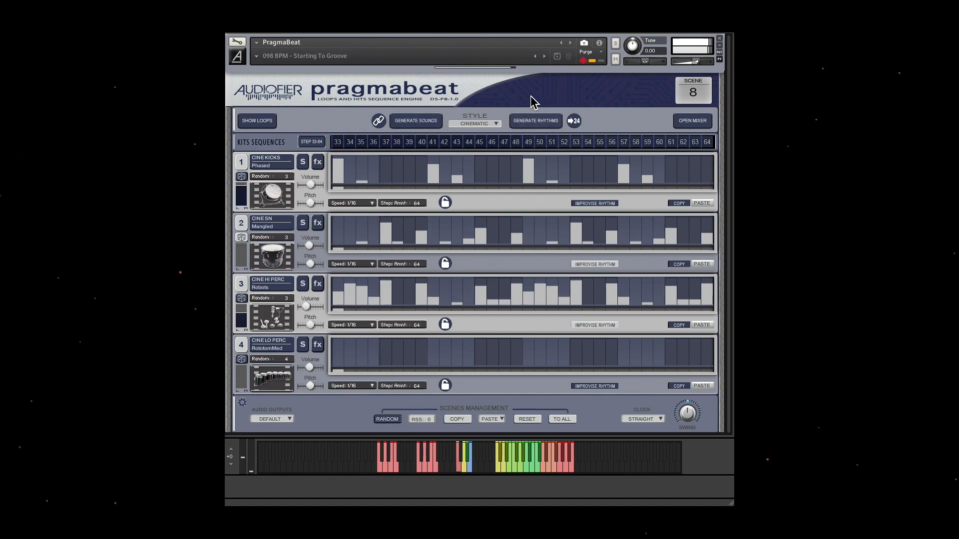
Step: In the mixer, lower kit layers 1 and 3 and Loops A to C, slightly raise Loop D, and check Kit 1's effects
{"action": "left_click", "coordinate": [692, 120]}
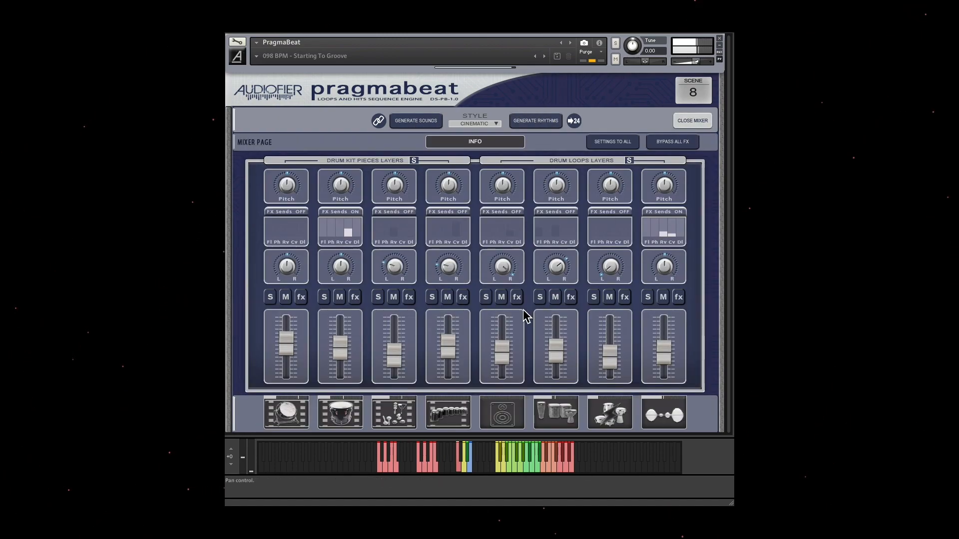
{"action": "left_click_drag", "start_coordinate": [607, 352], "coordinate": [504, 356]}
{"action": "left_click_drag", "start_coordinate": [393, 358], "coordinate": [394, 361]}
{"action": "left_click_drag", "start_coordinate": [292, 354], "coordinate": [294, 362]}
{"action": "left_click_drag", "start_coordinate": [658, 359], "coordinate": [660, 355]}
{"action": "left_click", "coordinate": [302, 297]}
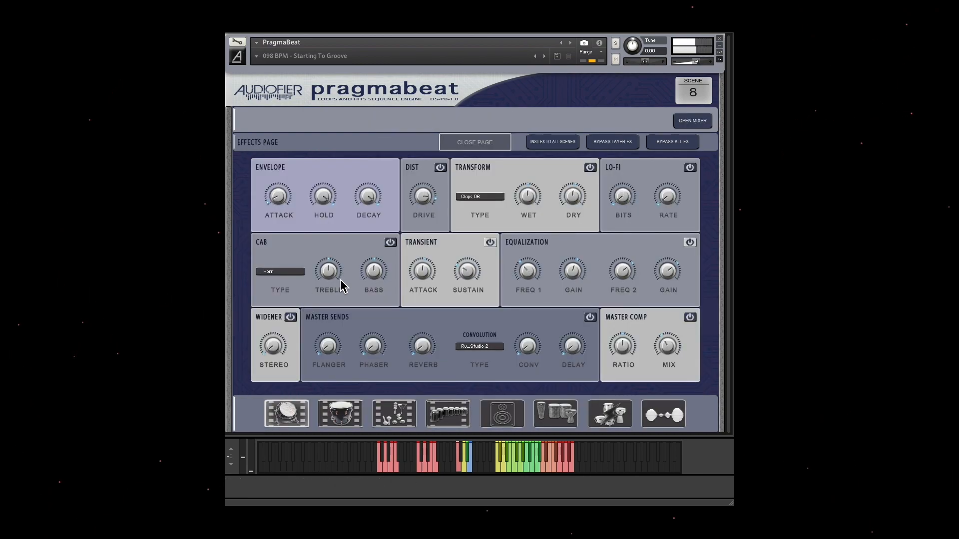
{"action": "left_click", "coordinate": [692, 121]}
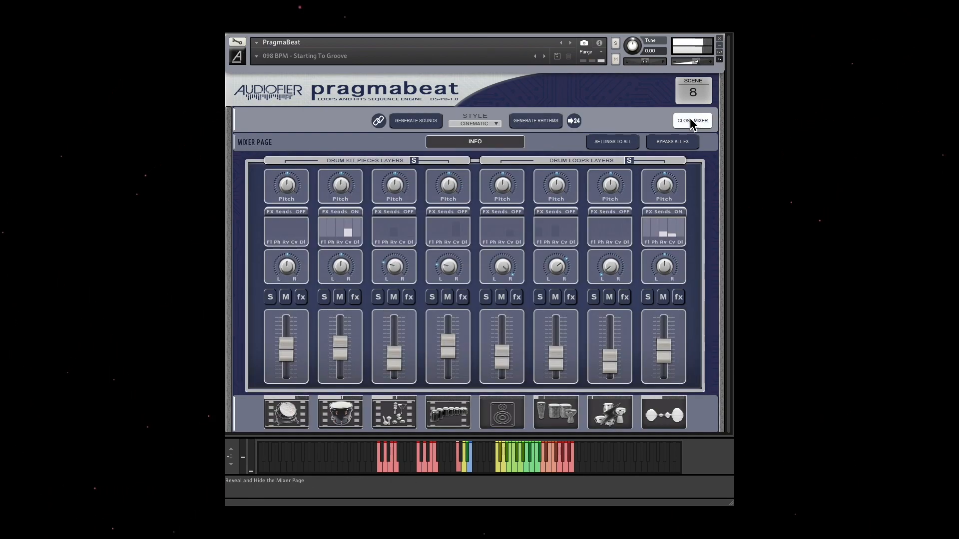
{"action": "left_click", "coordinate": [692, 122]}
Step: Generate new Cinematic sounds for scenes 8 and 12
{"action": "left_click", "coordinate": [416, 122]}
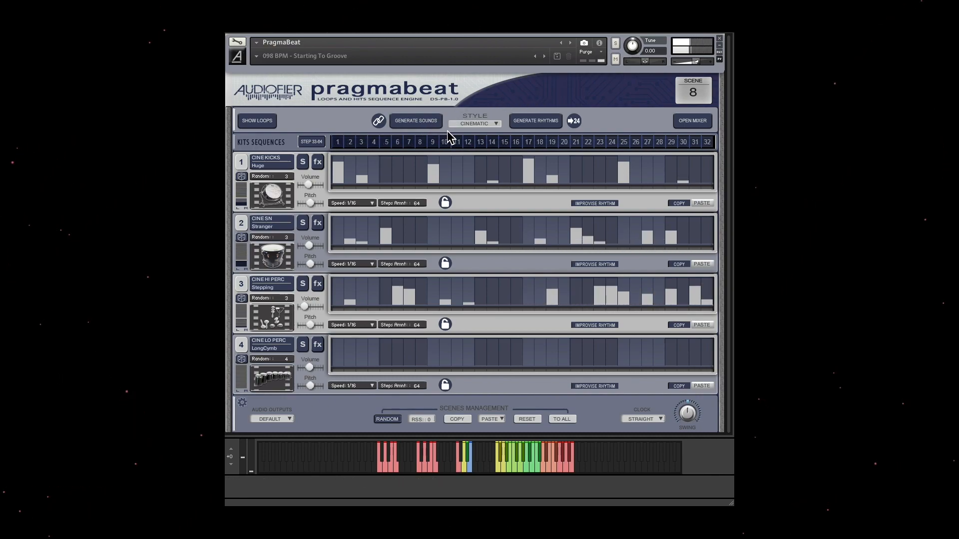
{"action": "left_click", "coordinate": [419, 125]}
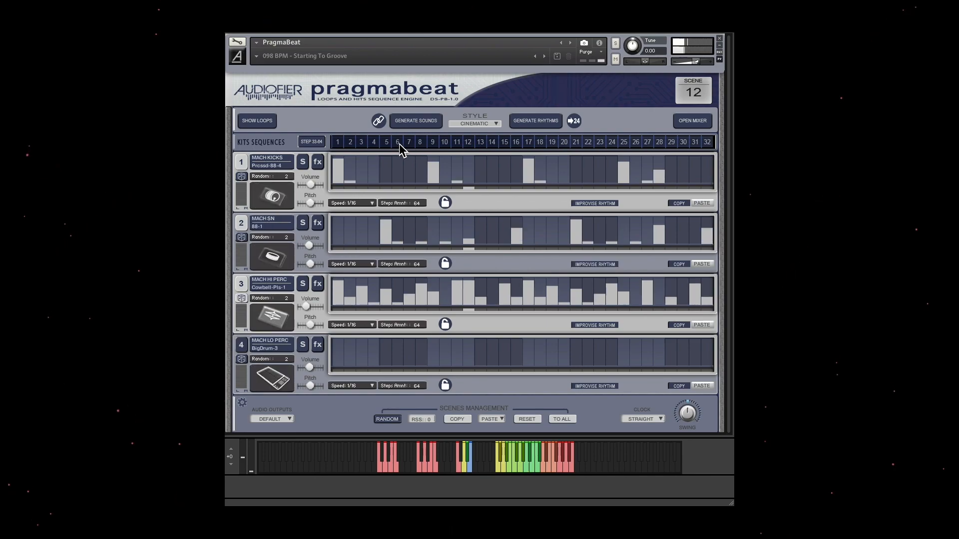
{"action": "left_click", "coordinate": [417, 122]}
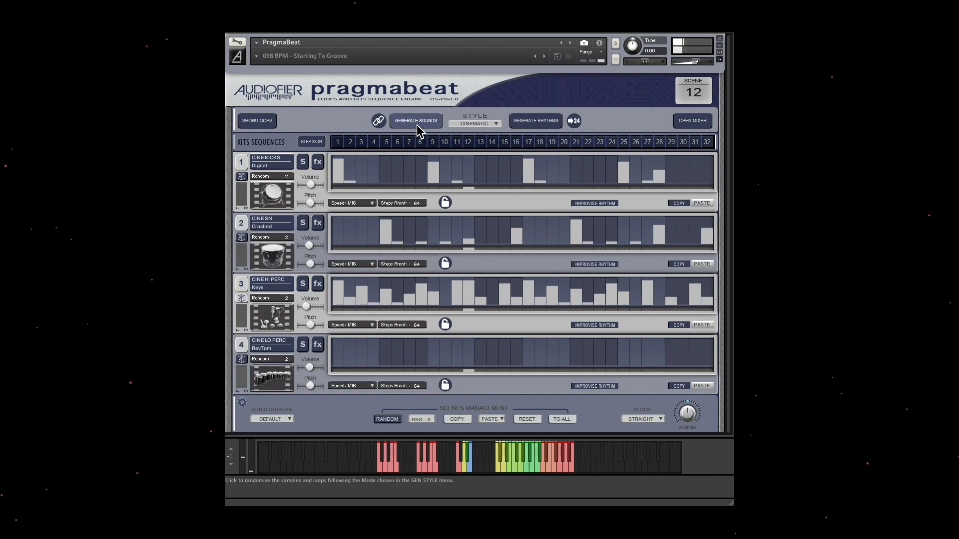
Step: Switch the style back to Machine, generate new sounds for scene 12 and stop playback
{"action": "left_click", "coordinate": [493, 123]}
{"action": "left_click", "coordinate": [484, 166]}
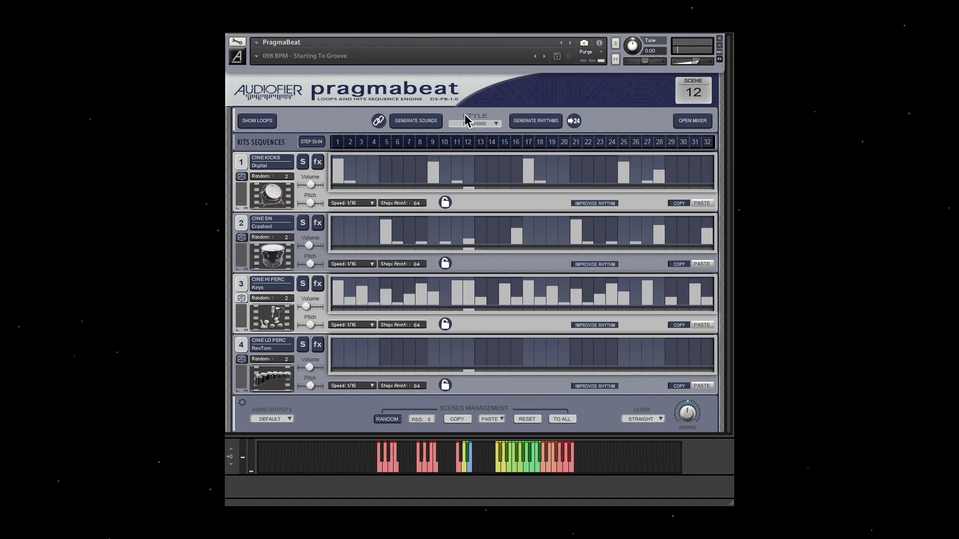
{"action": "left_click", "coordinate": [422, 121]}
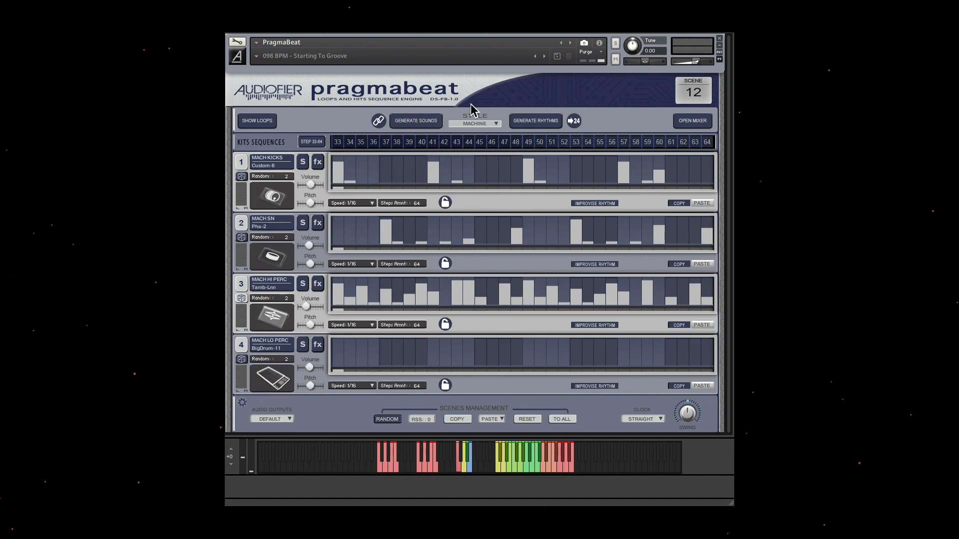
{"action": "key", "text": "space"}
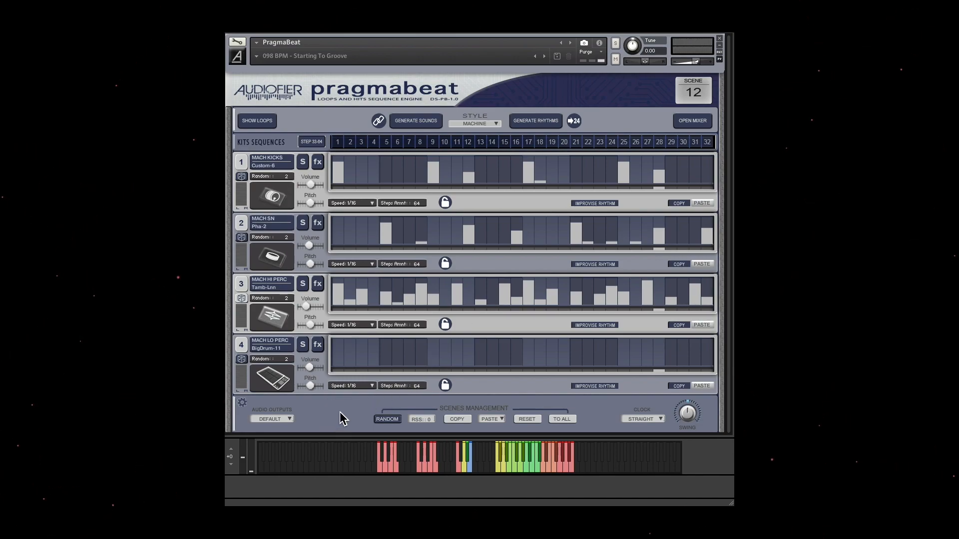
Step: Turn on Random in the scenes management, start playback and adjust the RSS setting
{"action": "left_click", "coordinate": [377, 421]}
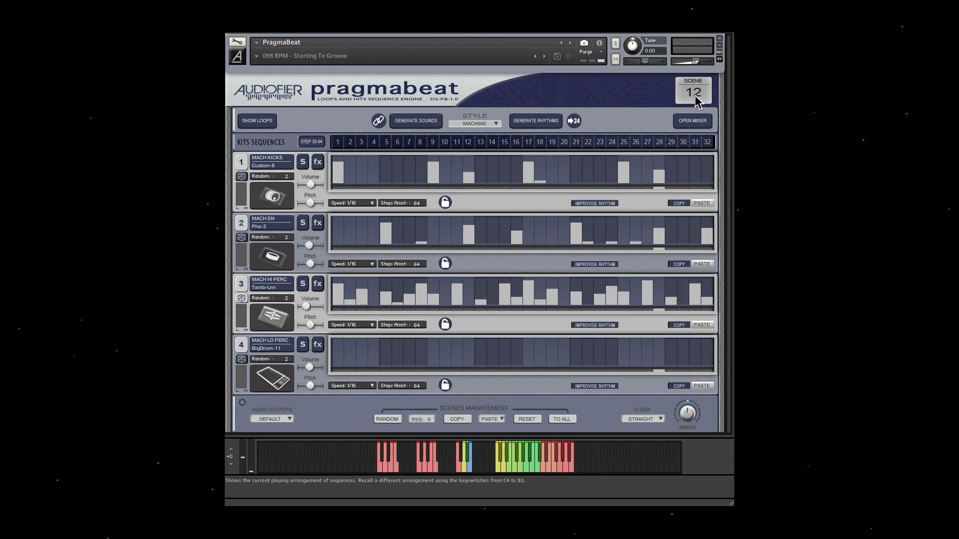
{"action": "key", "text": "space"}
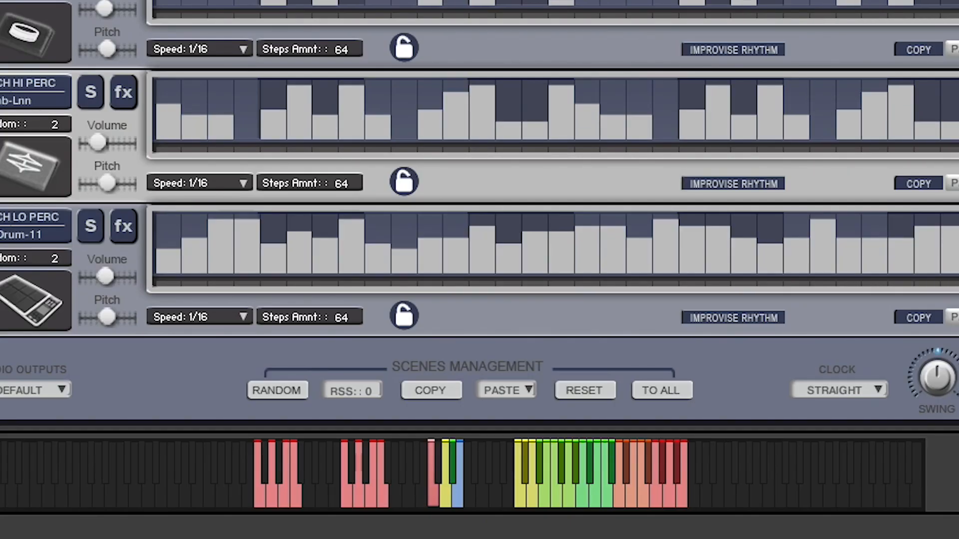
{"action": "left_click", "coordinate": [372, 395]}
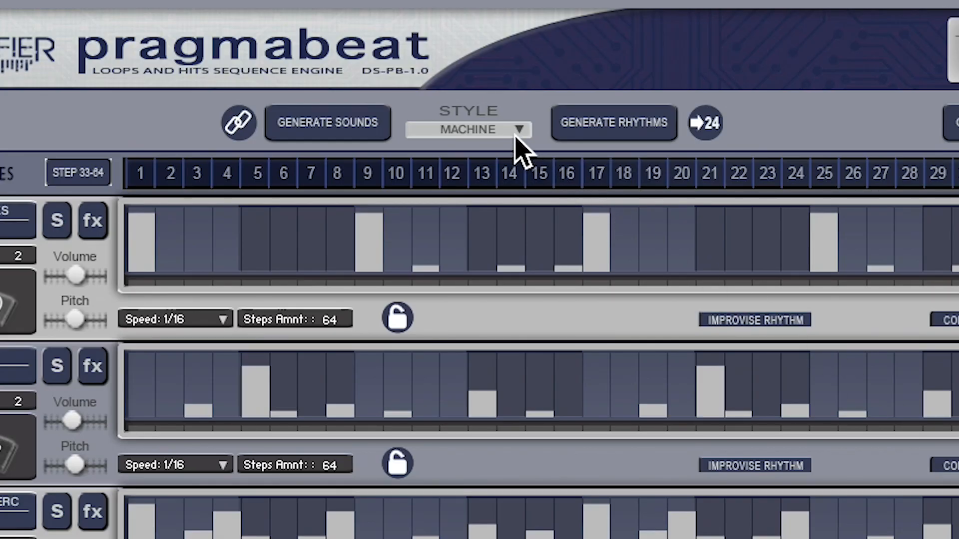
Step: Switch the style to Minimal and generate new sounds and rhythms for the kit layers
{"action": "left_click", "coordinate": [515, 132]}
{"action": "left_click", "coordinate": [457, 309]}
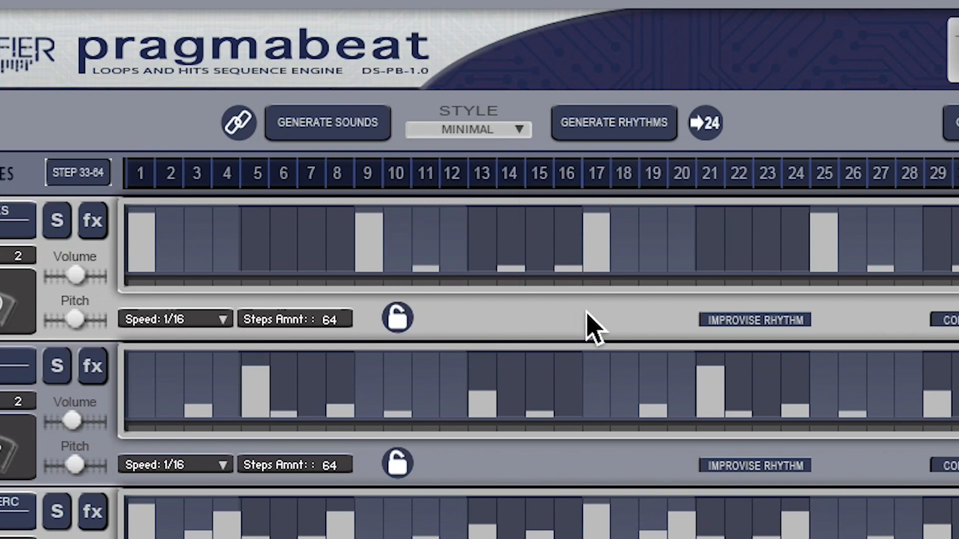
{"action": "left_click", "coordinate": [320, 129]}
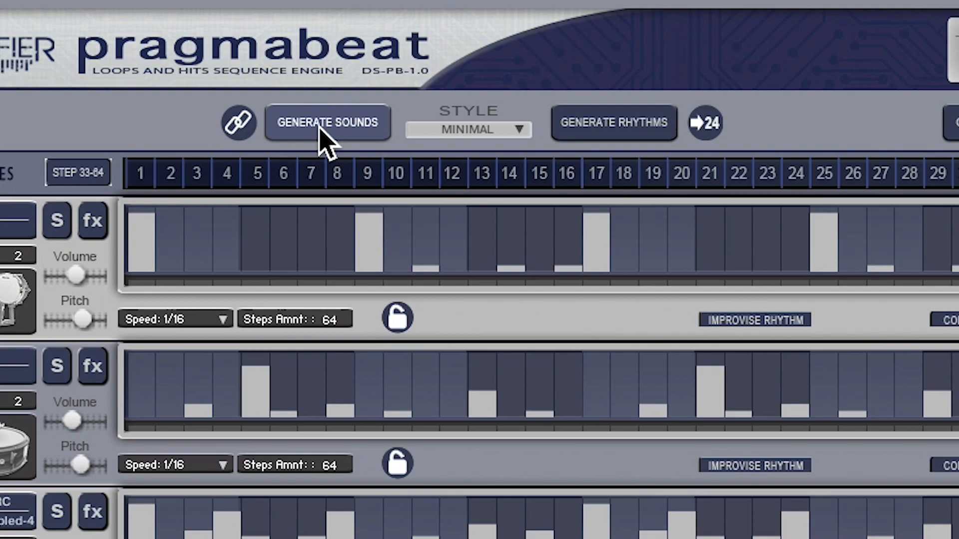
{"action": "left_click", "coordinate": [567, 125]}
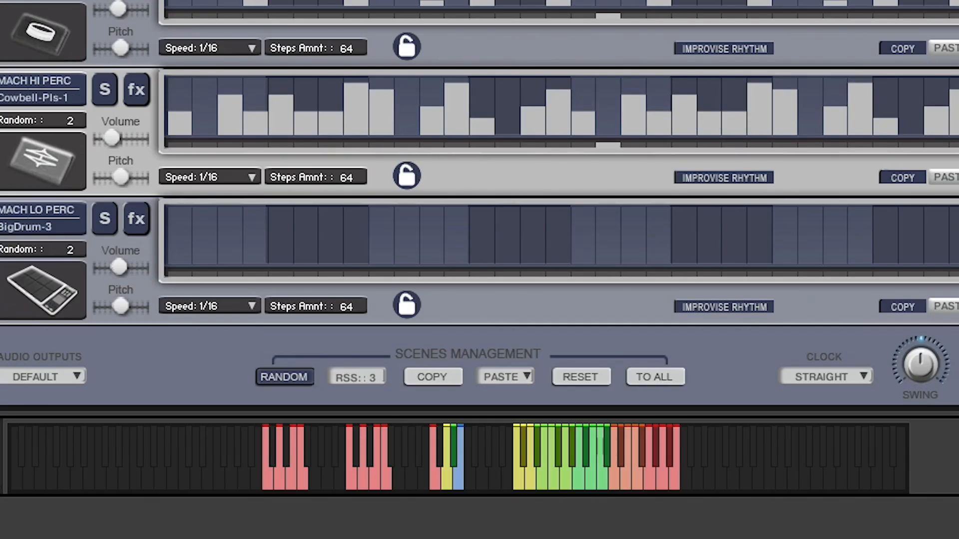
Step: Assign the drum machine sound Clave-MAe-1 to scene 13's high percussion layer and the designed Dub-Snare-5 to its snare layer
{"action": "left_click", "coordinate": [51, 172]}
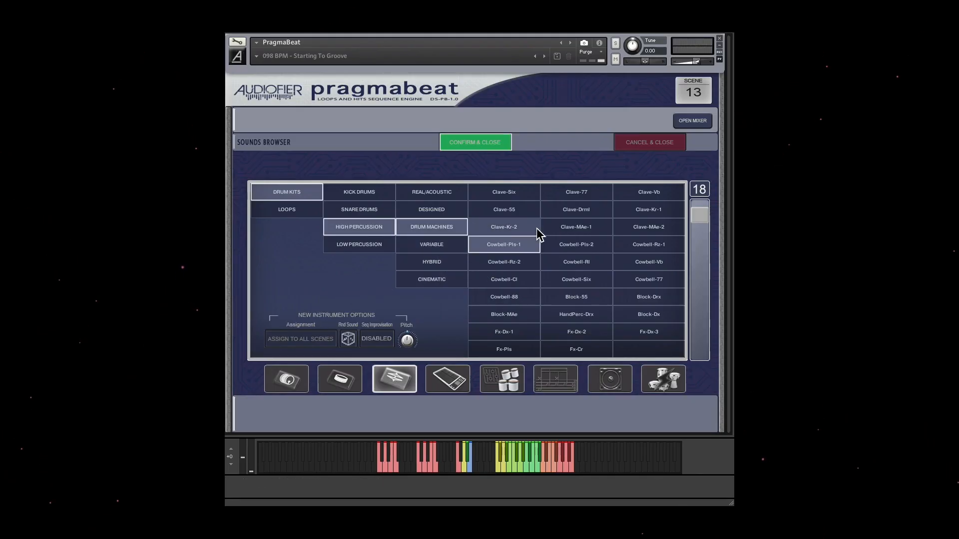
{"action": "left_click", "coordinate": [575, 230]}
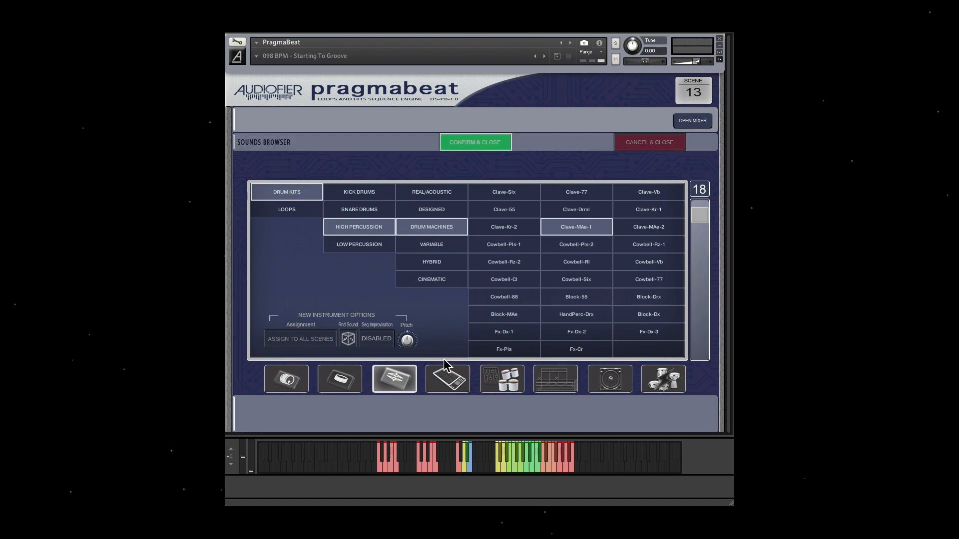
{"action": "left_click", "coordinate": [336, 382]}
{"action": "left_click", "coordinate": [434, 213]}
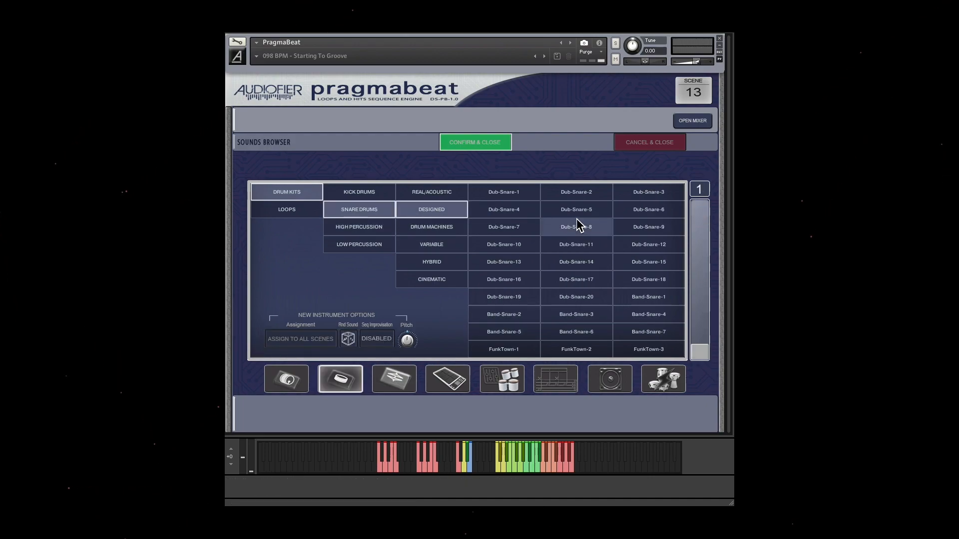
{"action": "left_click", "coordinate": [580, 213]}
Step: Assign the real/acoustic kick BabyAug to the kick layer
{"action": "left_click", "coordinate": [286, 379]}
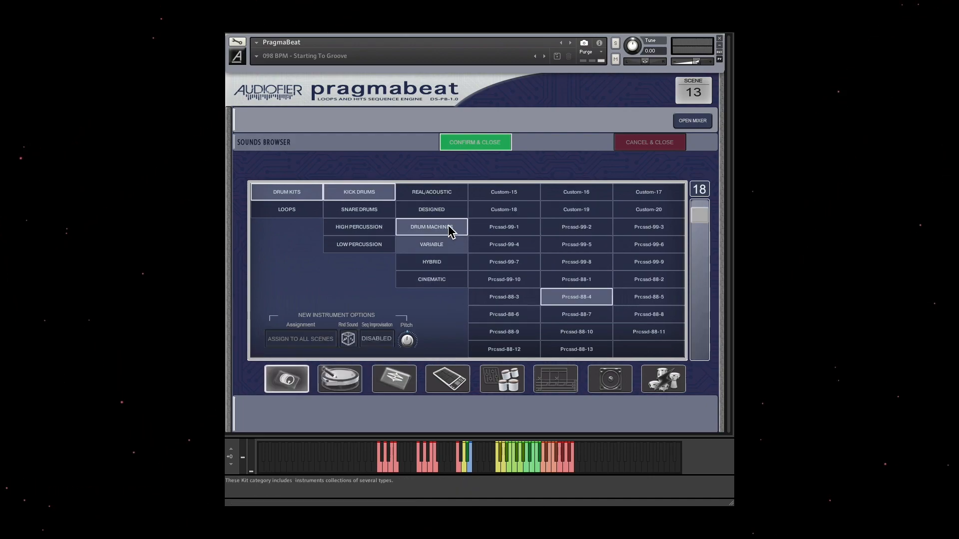
{"action": "left_click", "coordinate": [438, 193]}
{"action": "left_click", "coordinate": [553, 211]}
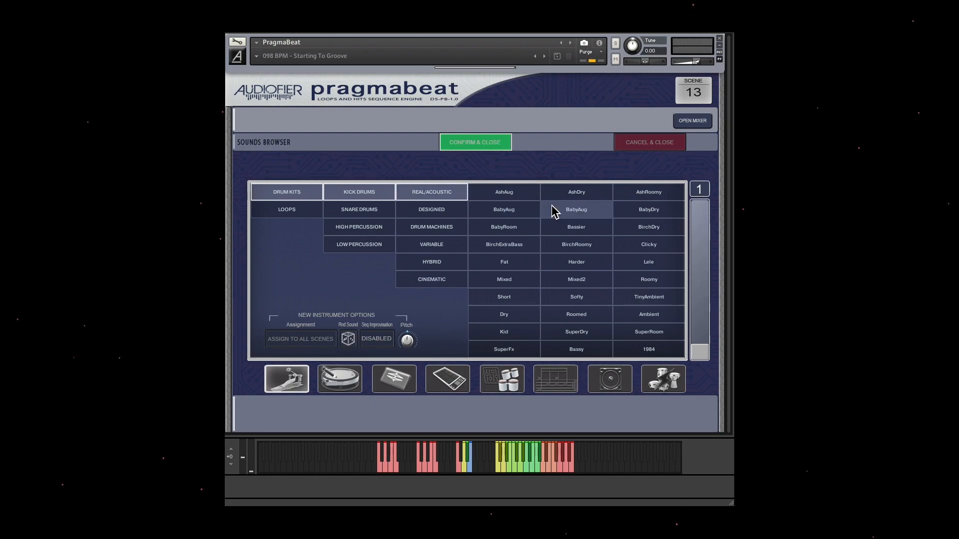
Step: Assign the processed effects loop BottlesCome&Go to the first loop layer
{"action": "left_click", "coordinate": [502, 378]}
{"action": "left_click", "coordinate": [360, 212]}
{"action": "left_click", "coordinate": [431, 193]}
{"action": "left_click", "coordinate": [581, 244]}
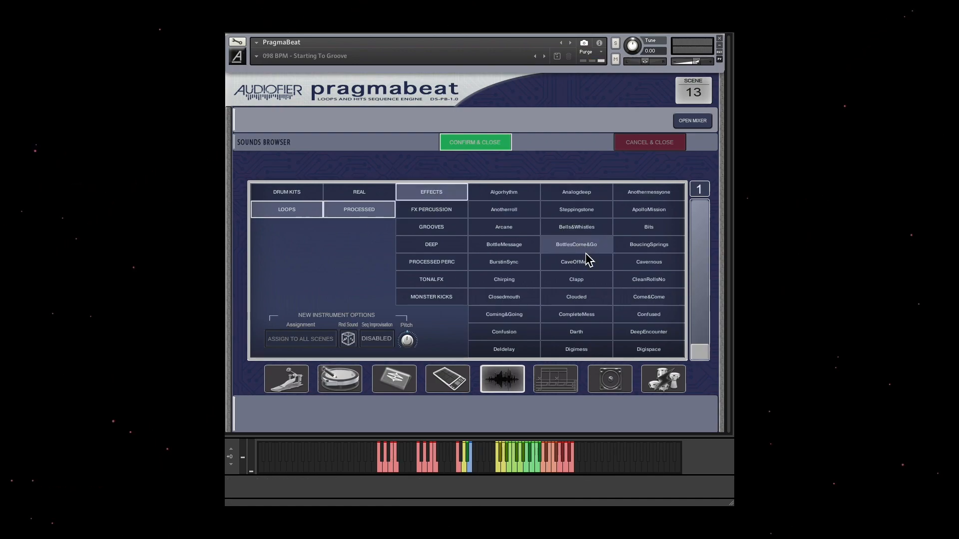
Step: Assign the real concert percussion loop CncrtToms-19 to the second loop layer and confirm the sound selections
{"action": "left_click", "coordinate": [562, 384]}
{"action": "left_click", "coordinate": [388, 215]}
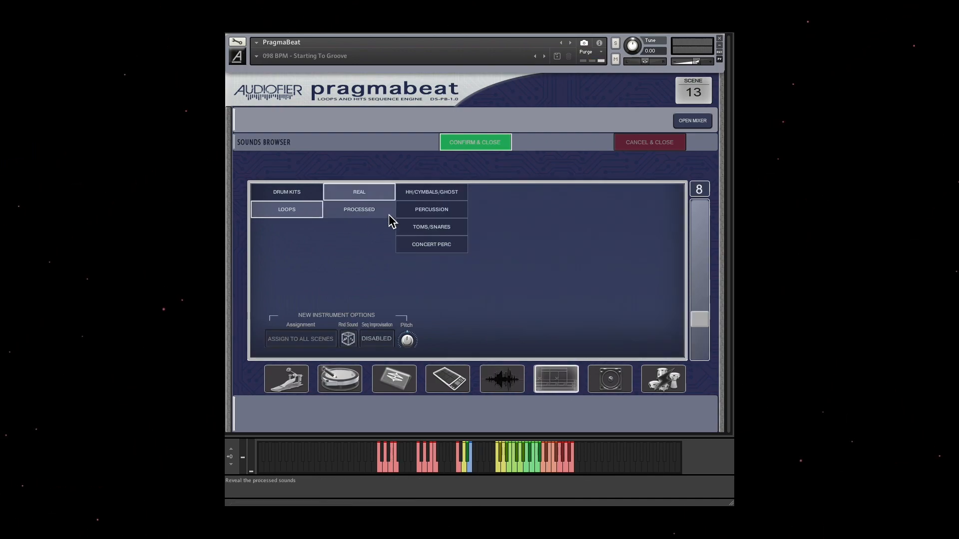
{"action": "left_click", "coordinate": [439, 245]}
{"action": "left_click", "coordinate": [593, 300]}
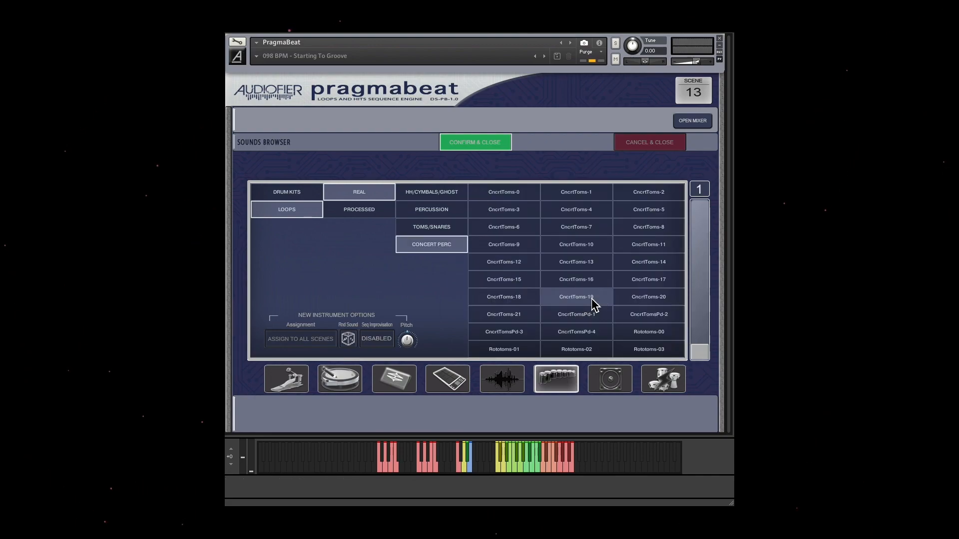
{"action": "left_click", "coordinate": [502, 145]}
Step: Review scene 13's mixer and loop lanes, and return to the kit sequences
{"action": "left_click", "coordinate": [693, 120]}
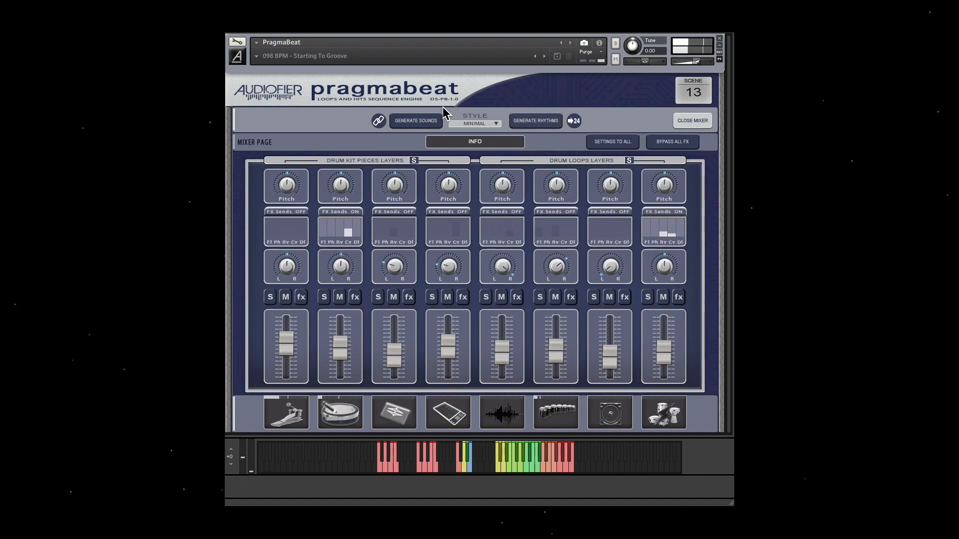
{"action": "left_click", "coordinate": [707, 122]}
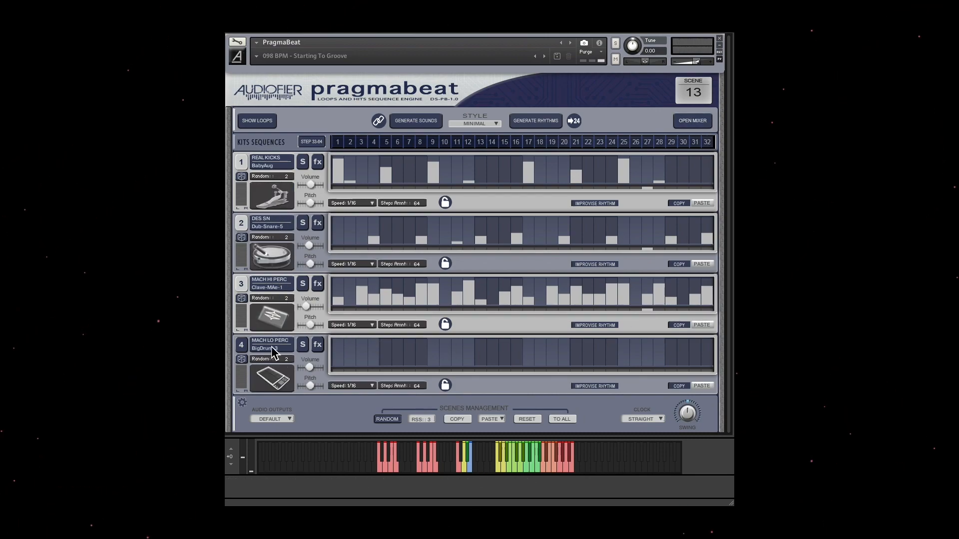
{"action": "left_click", "coordinate": [264, 122]}
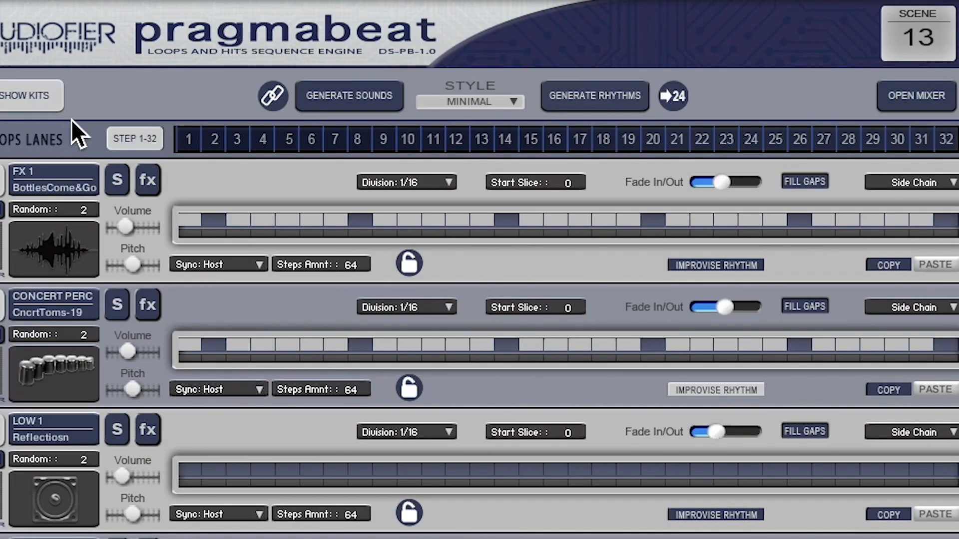
{"action": "left_click", "coordinate": [38, 93]}
Step: Switch the style to User and generate new sounds for scene 13 several times during playback
{"action": "left_click", "coordinate": [485, 102]}
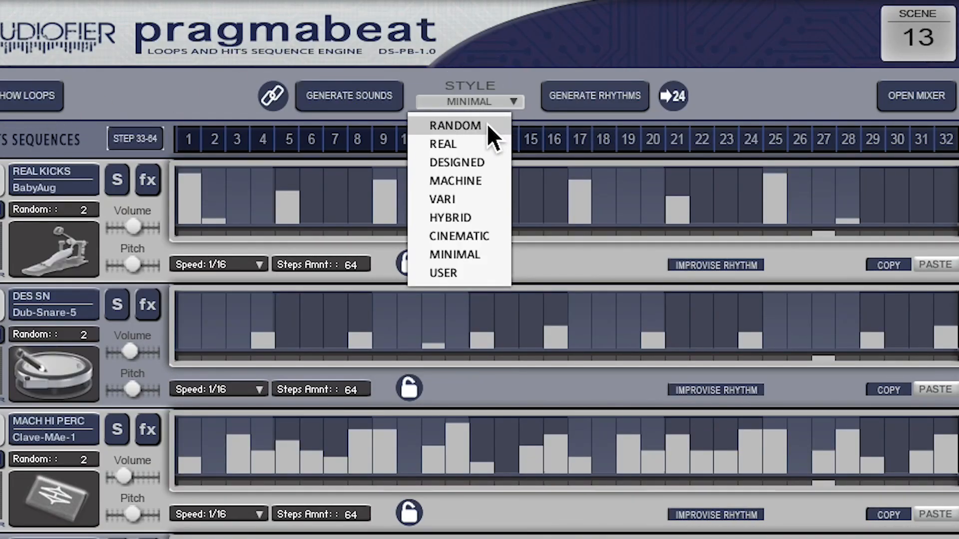
{"action": "left_click", "coordinate": [469, 276]}
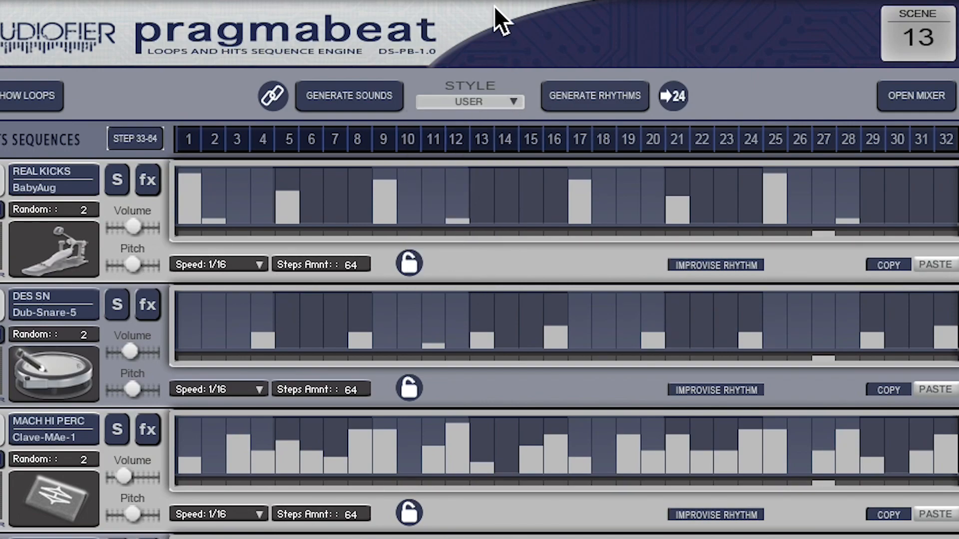
{"action": "left_click", "coordinate": [365, 95]}
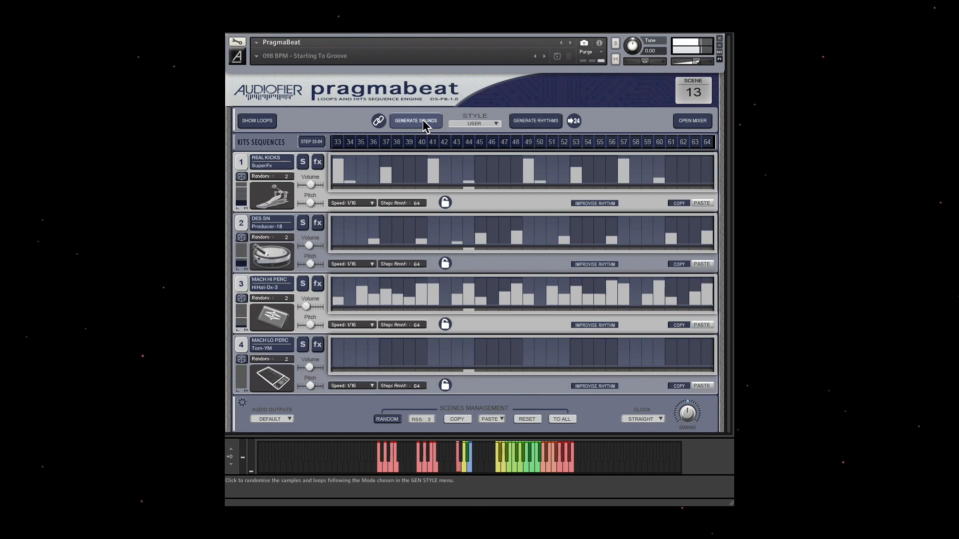
{"action": "left_click", "coordinate": [423, 120]}
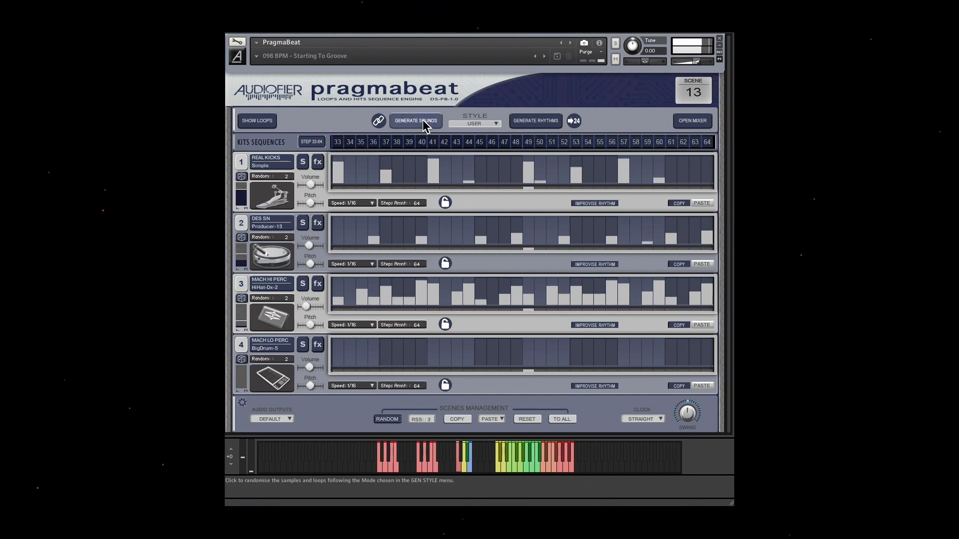
{"action": "left_click", "coordinate": [423, 120]}
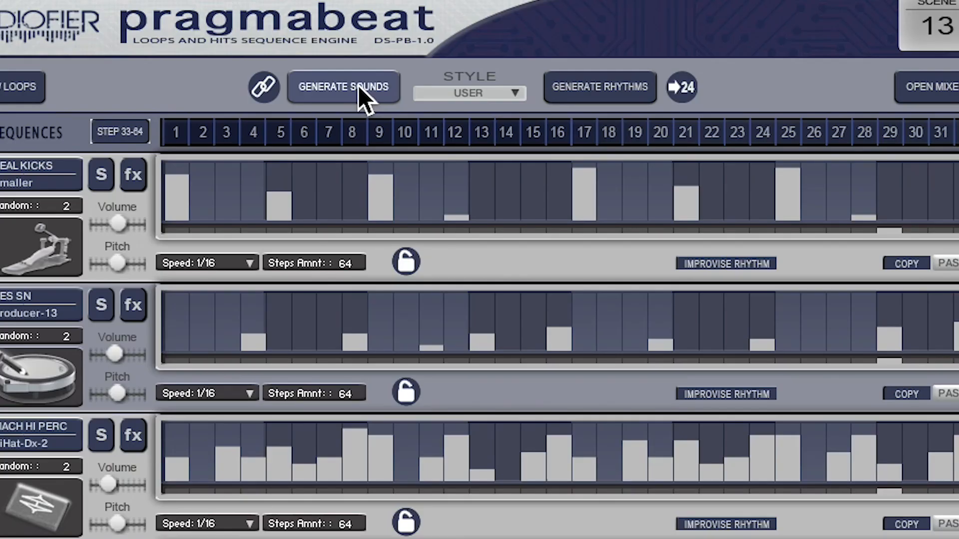
{"action": "left_click", "coordinate": [423, 120]}
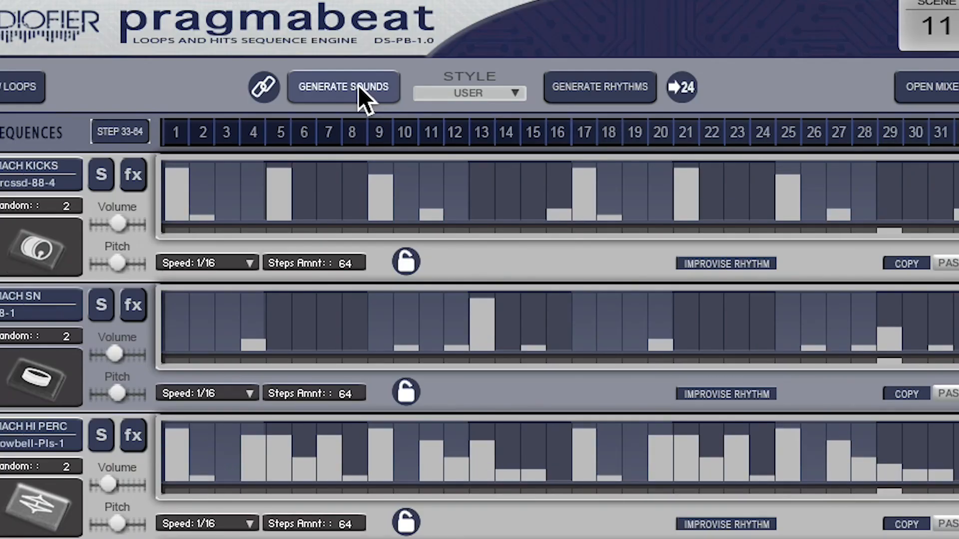
Step: Switch the style to Random and generate new sounds for scene 11 several times during playback
{"action": "left_click", "coordinate": [460, 93]}
{"action": "left_click", "coordinate": [477, 115]}
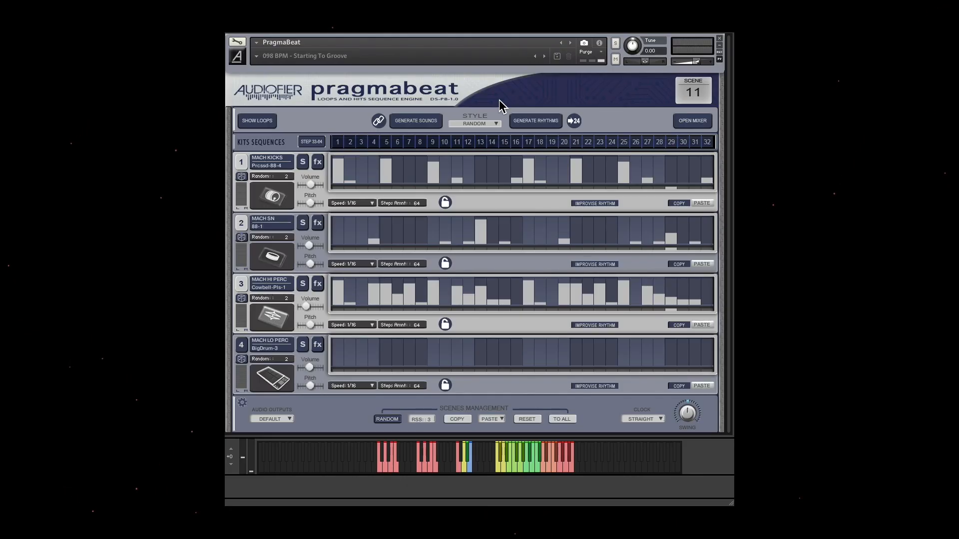
{"action": "left_click", "coordinate": [423, 121]}
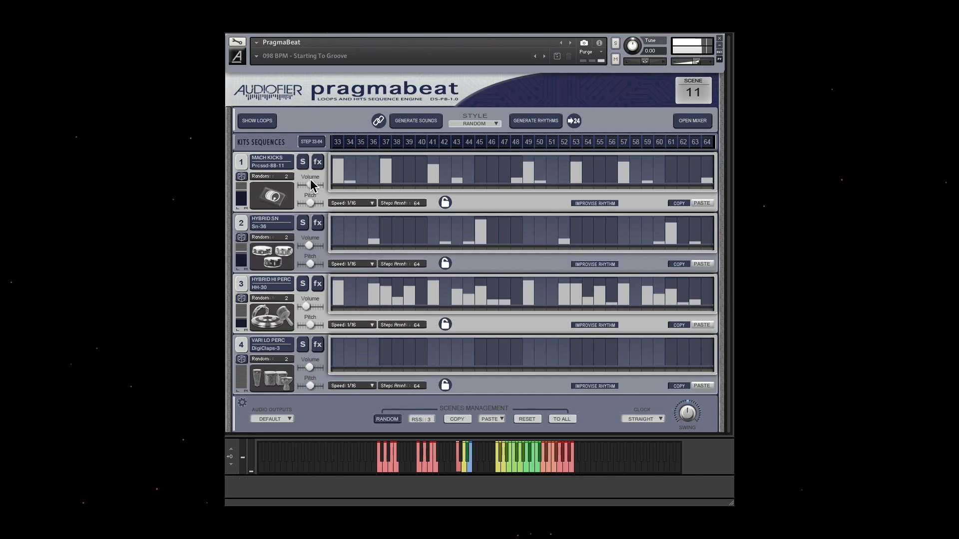
{"action": "left_click", "coordinate": [418, 117]}
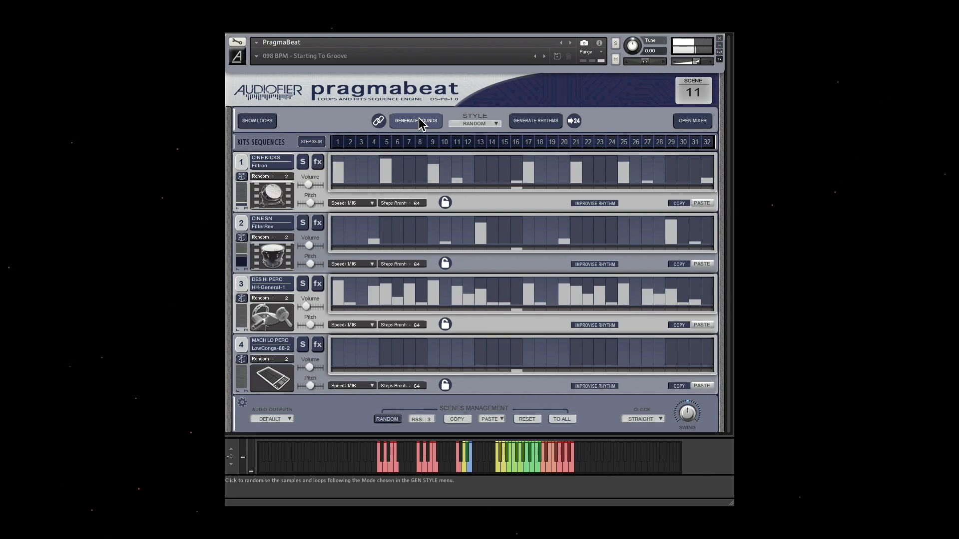
{"action": "left_click", "coordinate": [418, 118]}
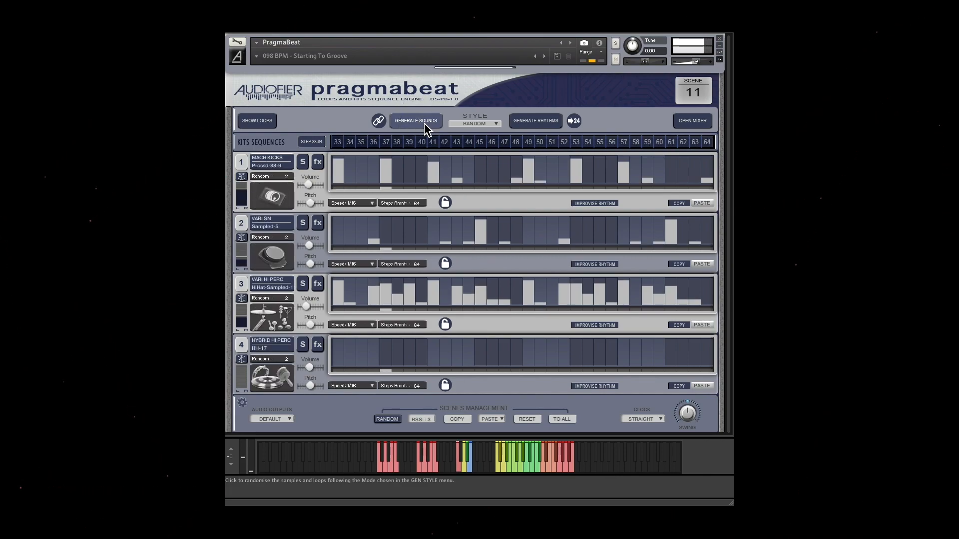